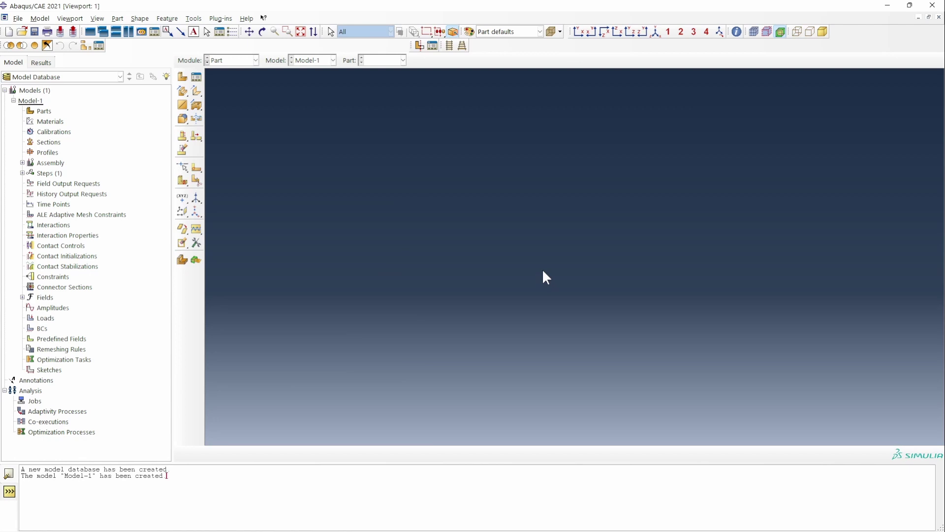
Step: Create a 3D deformable part named Cylinder with a solid extrusion base feature and approximate size 200
{"action": "double_click", "coordinate": [43, 111]}
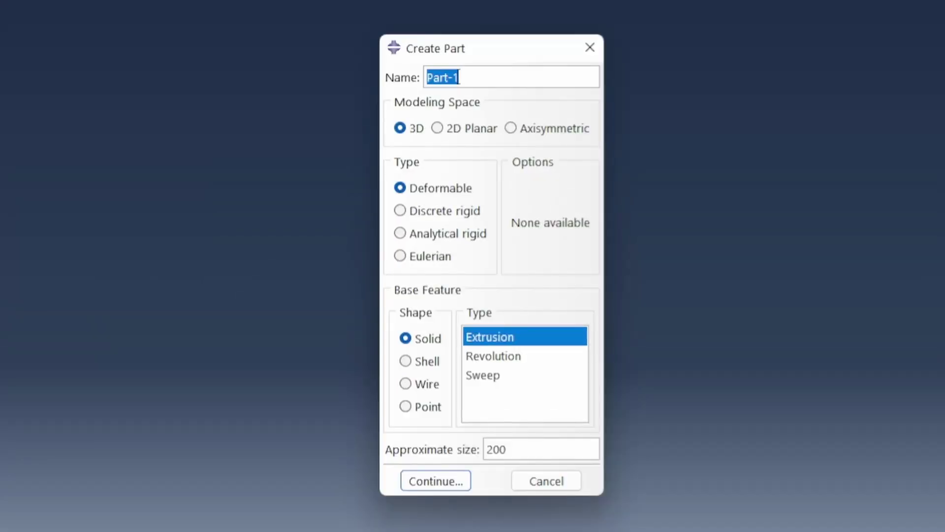
{"action": "type", "text": "Cylinder"}
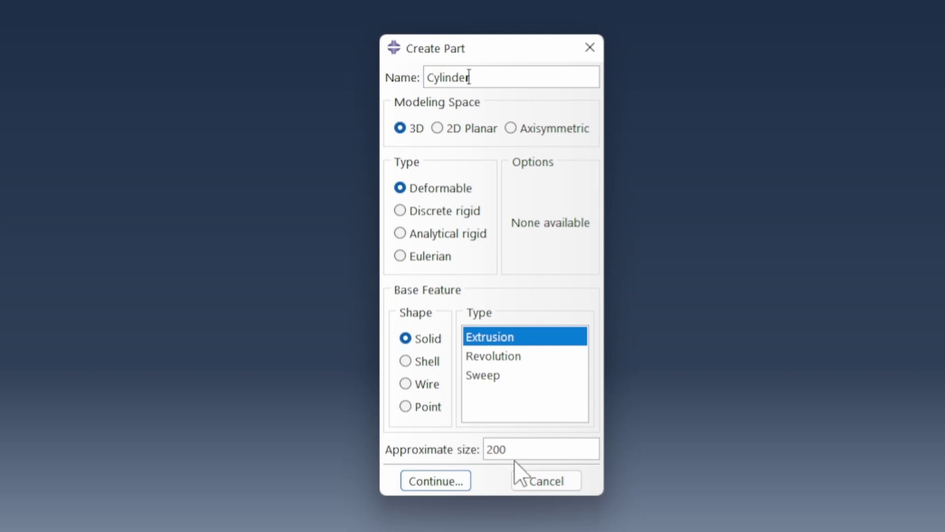
{"action": "key", "text": "Return"}
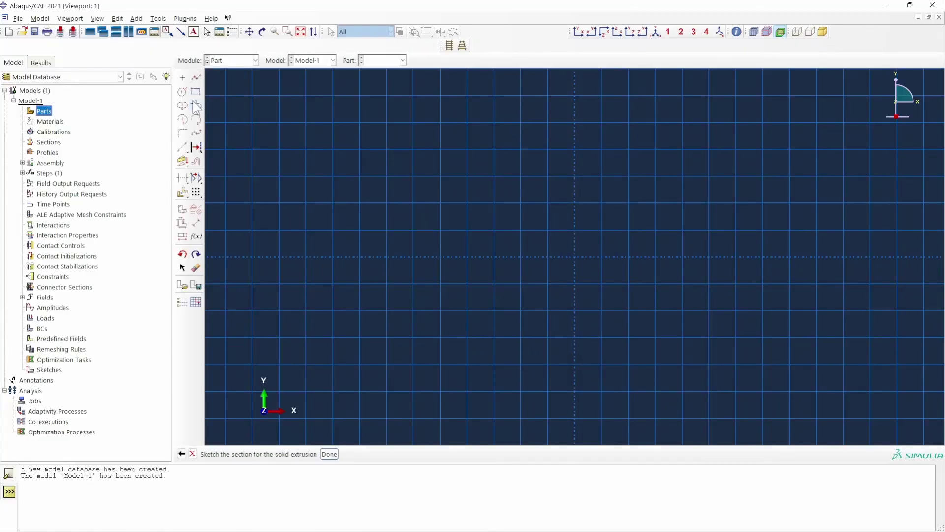
Step: Sketch a circle centred at 0,0 through the point 0.75,0 and extrude it into the solid cylinder
{"action": "left_click", "coordinate": [182, 91]}
{"action": "type", "text": "0,0"}
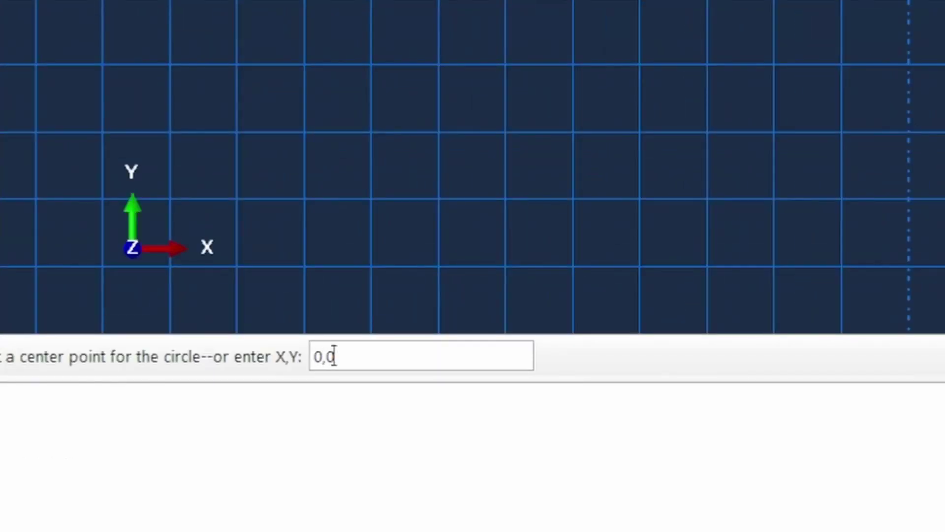
{"action": "key", "text": "Return"}
{"action": "type", "text": "0.75,0"}
{"action": "key", "text": "Return"}
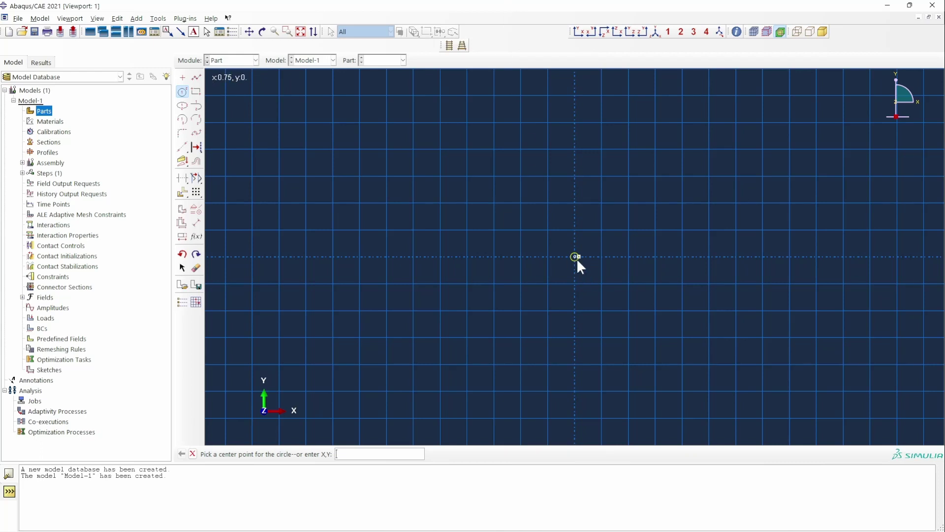
{"action": "scroll", "coordinate": [577, 258], "scroll_direction": "down", "scroll_amount": 5}
{"action": "right_click", "coordinate": [578, 260]}
{"action": "left_click", "coordinate": [615, 311]}
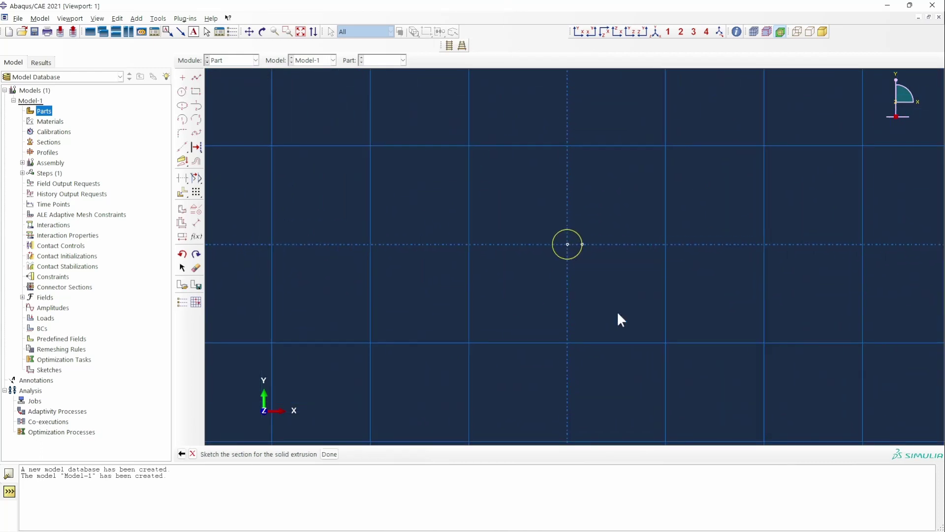
{"action": "left_click", "coordinate": [329, 453]}
{"action": "key", "text": "Return"}
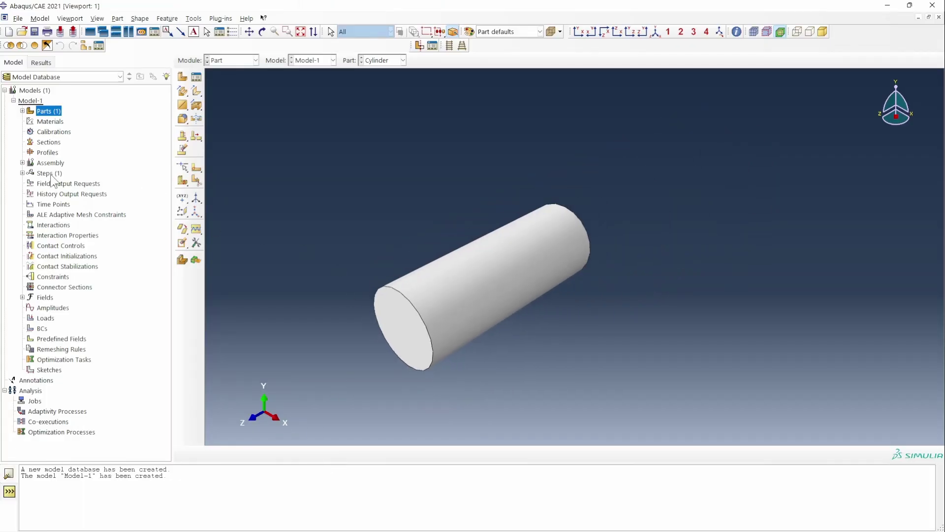
Step: Add a dependent instance of the Cylinder part to the assembly
{"action": "left_click", "coordinate": [22, 162]}
{"action": "double_click", "coordinate": [59, 173]}
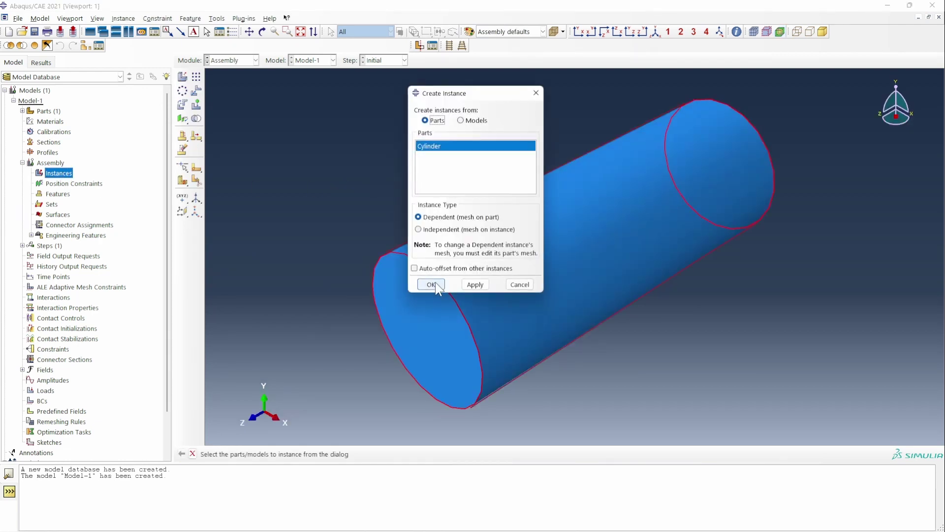
{"action": "left_click", "coordinate": [432, 284]}
Step: Pattern the cylinder instance linearly, 2 by 2, with an offset of 4 in both directions
{"action": "left_click", "coordinate": [196, 78]}
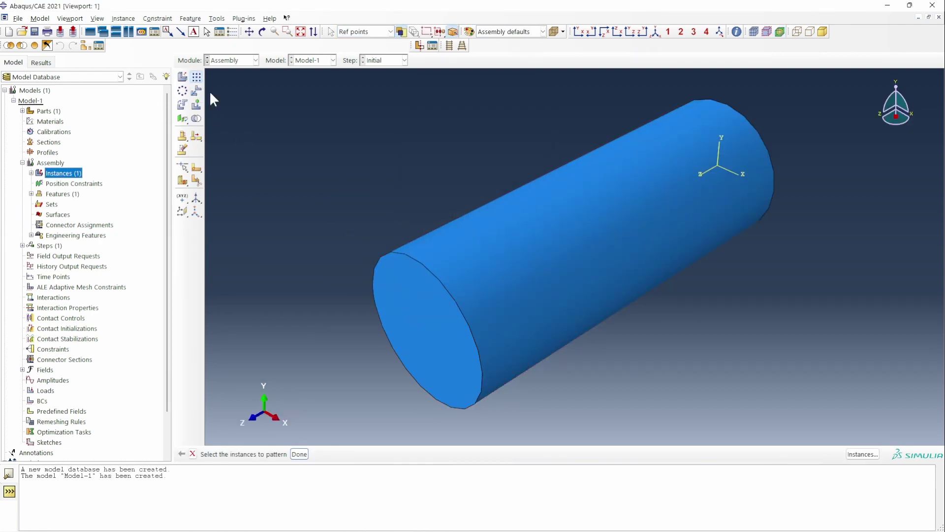
{"action": "left_click", "coordinate": [481, 315]}
{"action": "middle_click", "coordinate": [443, 394]}
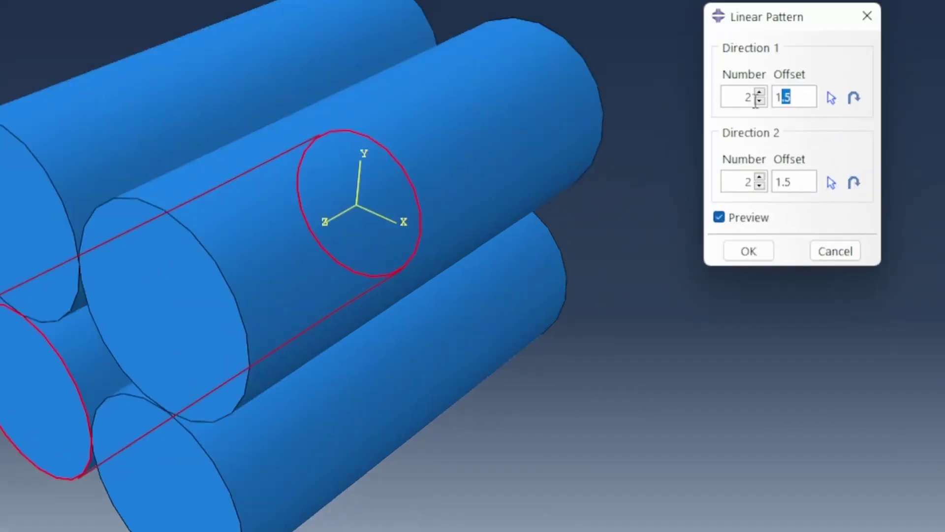
{"action": "type", "text": "4"}
{"action": "double_click", "coordinate": [799, 183]}
{"action": "type", "text": "4"}
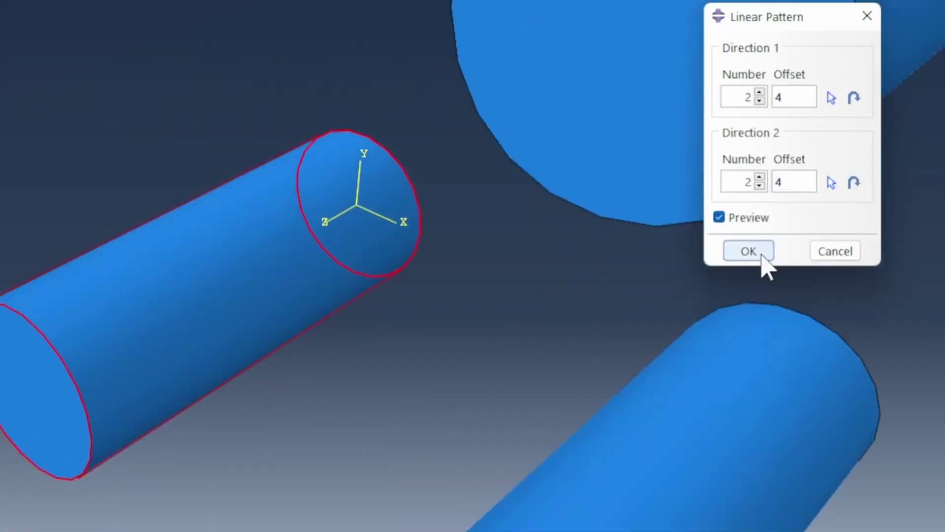
{"action": "scroll", "coordinate": [494, 344], "scroll_direction": "down", "scroll_amount": 3}
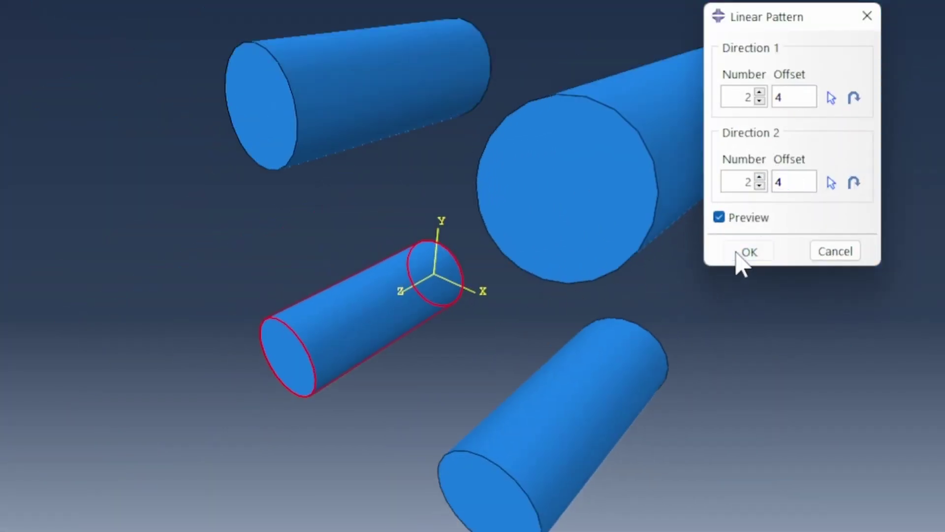
{"action": "left_click", "coordinate": [745, 252]}
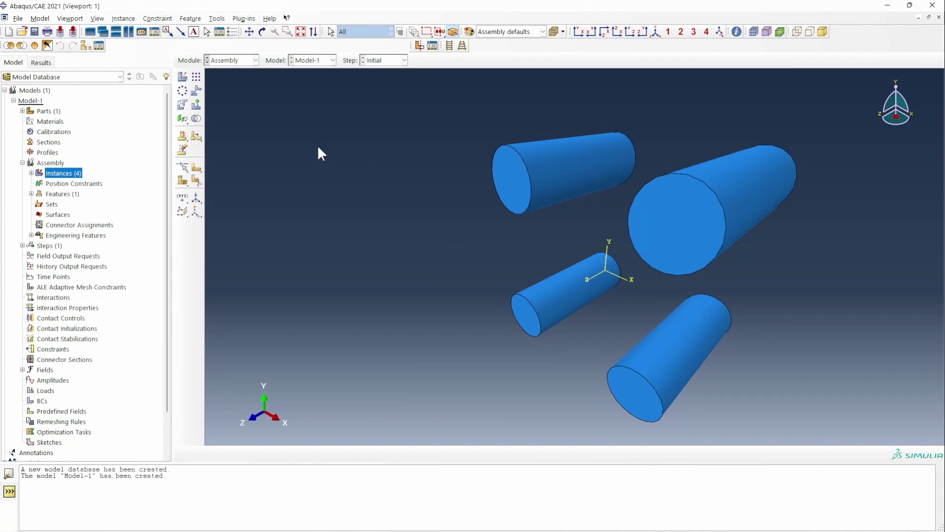
Step: Pattern all four cylinders linearly with number 2 and offset 4 in direction 1, and number 1 in direction 2
{"action": "left_click", "coordinate": [196, 76]}
{"action": "left_click_drag", "start_coordinate": [449, 223], "coordinate": [622, 382]}
{"action": "left_click", "coordinate": [305, 454]}
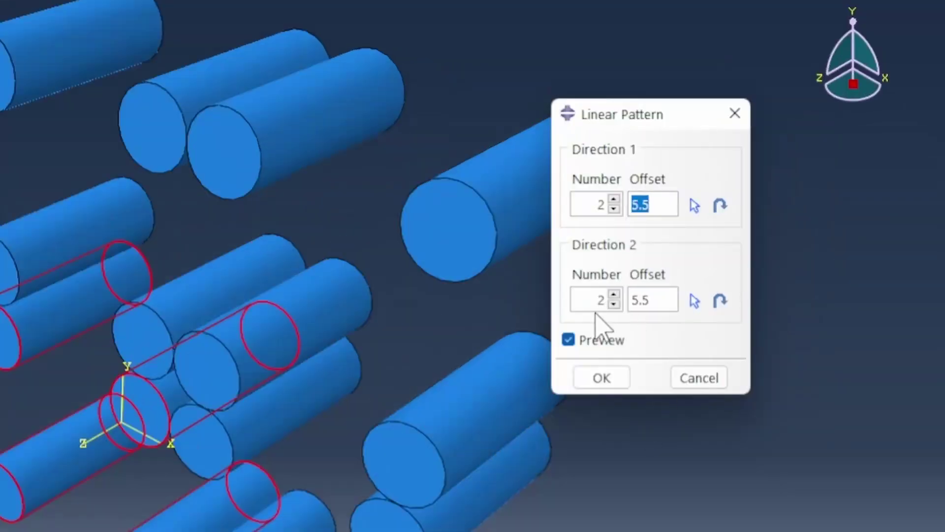
{"action": "left_click", "coordinate": [766, 218]}
{"action": "left_click", "coordinate": [790, 170]}
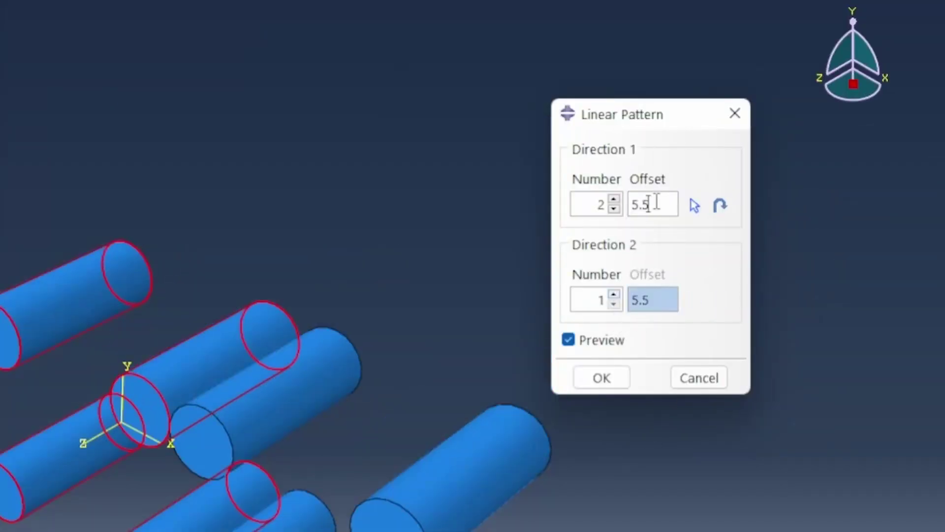
{"action": "key", "text": "BackSpace"}
{"action": "key", "text": "BackSpace"}
{"action": "key", "text": "BackSpace"}
{"action": "type", "text": "4"}
{"action": "left_click", "coordinate": [600, 378]}
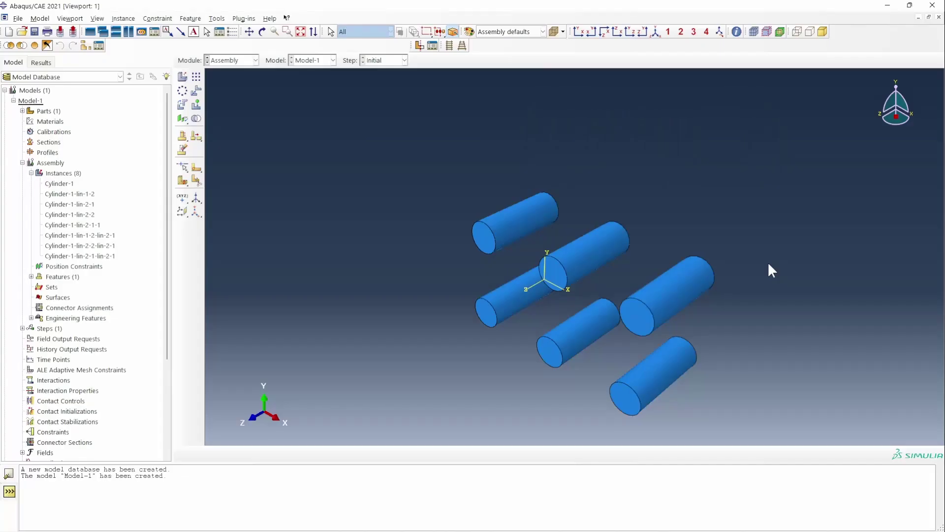
Step: Rotate the four newly patterned instances, Cylinder-1-lin-2-1-1 through Cylinder-1-lin-2-1-lin-2-1, by 90 degrees about the global X axis
{"action": "left_click", "coordinate": [182, 105]}
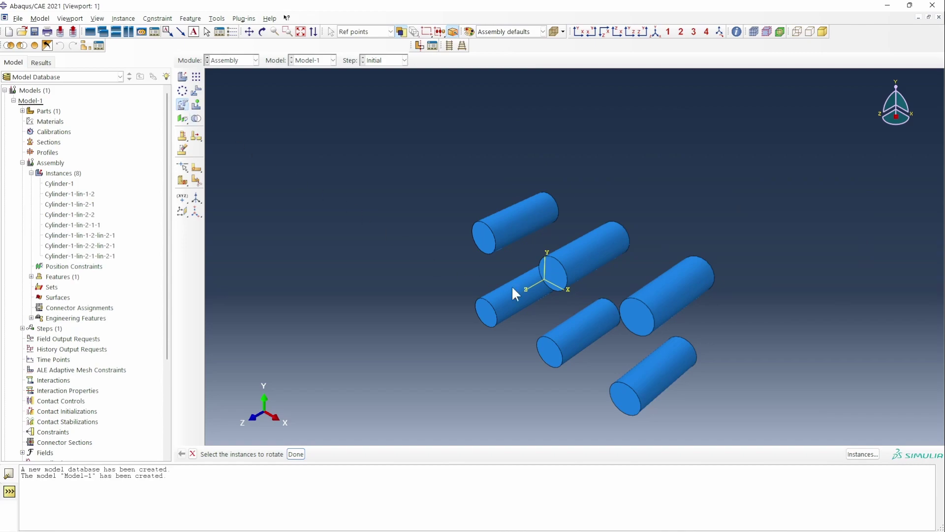
{"action": "left_click", "coordinate": [862, 453]}
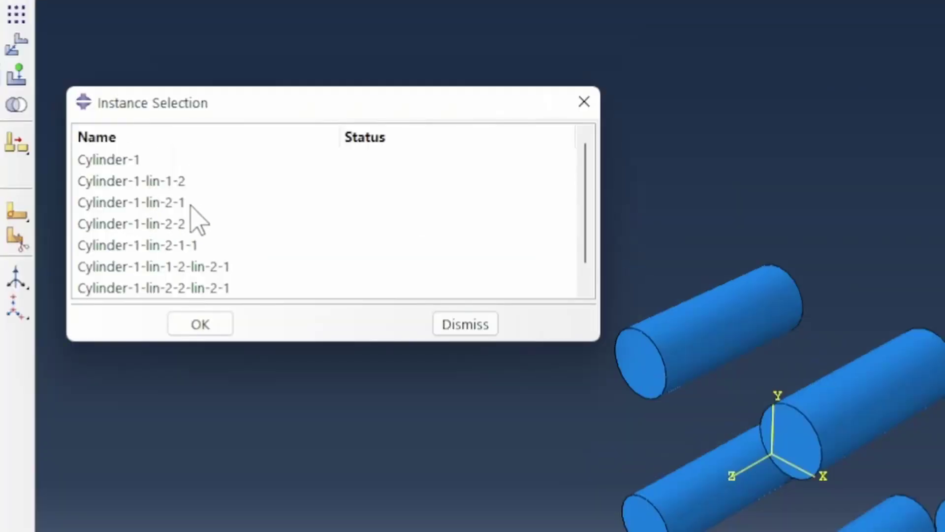
{"action": "scroll", "coordinate": [196, 256], "scroll_direction": "down", "scroll_amount": 1}
{"action": "left_click", "coordinate": [190, 227]}
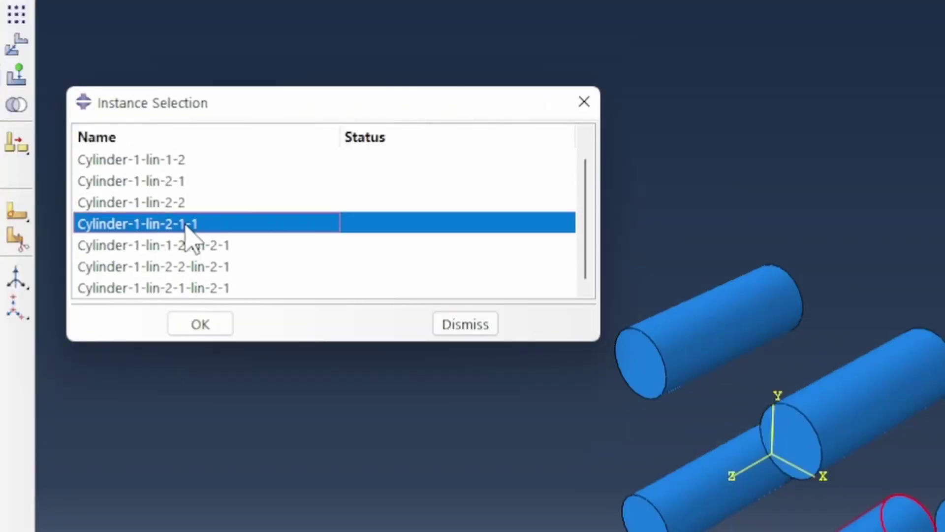
{"action": "left_click", "coordinate": [217, 289], "text": "shift"}
{"action": "left_click", "coordinate": [222, 326]}
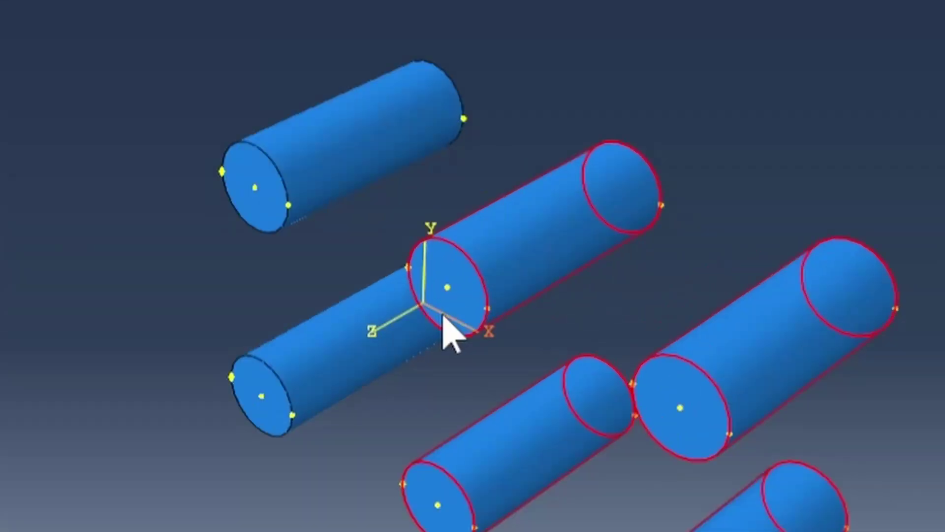
{"action": "left_click", "coordinate": [552, 282]}
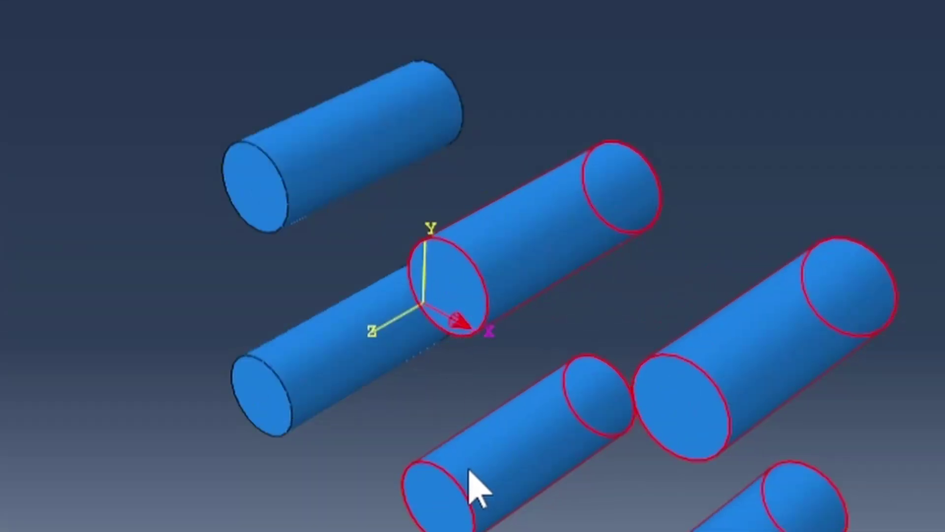
{"action": "key", "text": "Return"}
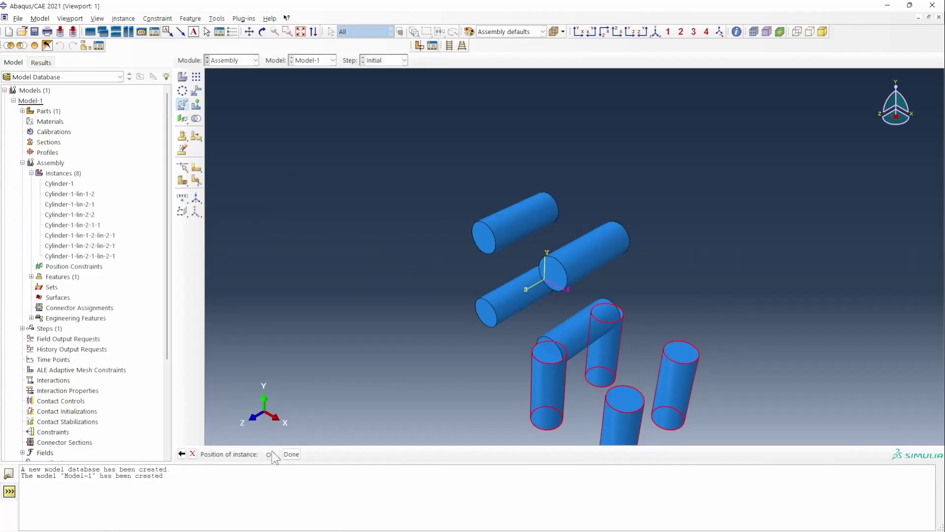
{"action": "left_click", "coordinate": [270, 453]}
Step: Translate the four vertical cylinders from the front-left one's top centre to the front end centre of the upper-left horizontal cylinder
{"action": "scroll", "coordinate": [444, 342], "scroll_direction": "down", "scroll_amount": 2}
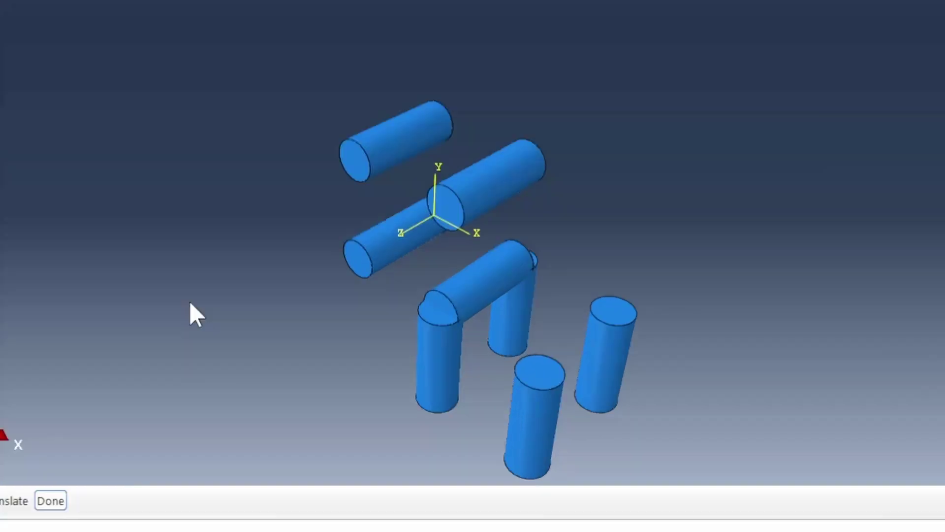
{"action": "left_click_drag", "start_coordinate": [488, 388], "coordinate": [671, 399]}
{"action": "left_click_drag", "start_coordinate": [348, 338], "coordinate": [675, 439]}
{"action": "left_click", "coordinate": [1, 524]}
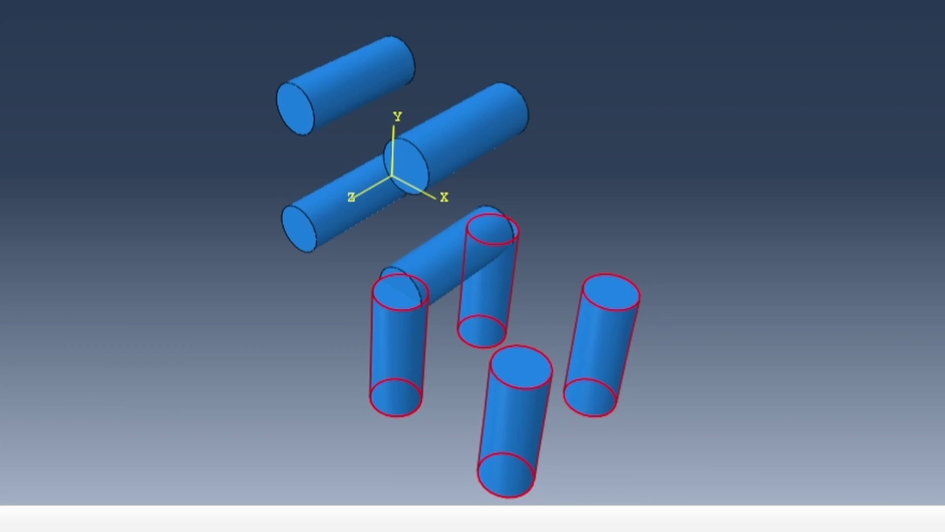
{"action": "left_click", "coordinate": [400, 291]}
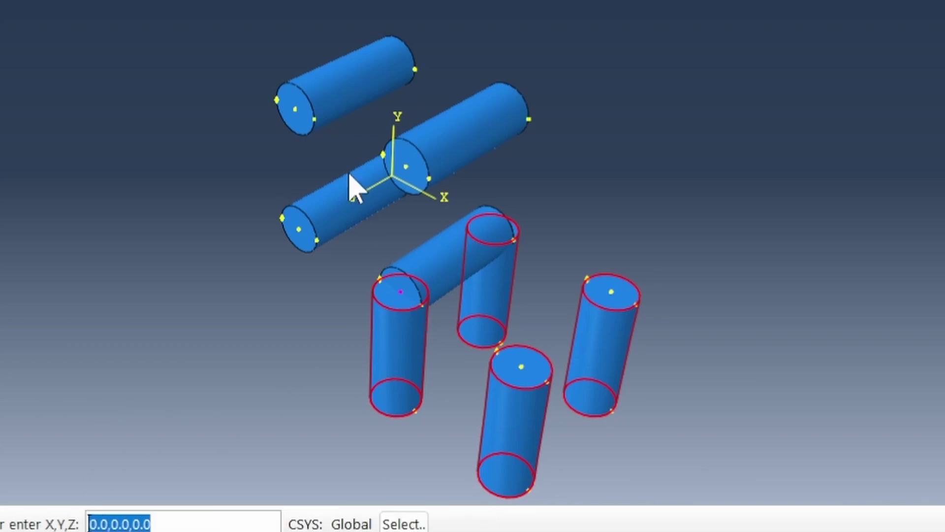
{"action": "left_click", "coordinate": [295, 109]}
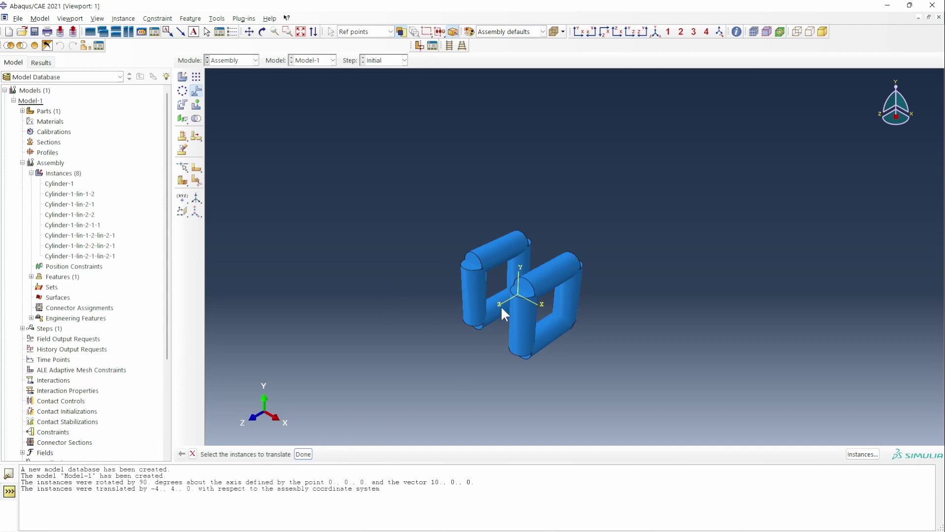
Step: Pattern the four vertical cylinders linearly with number 2 and offset 4 in direction 1, and number 1 in direction 2
{"action": "left_click", "coordinate": [578, 32]}
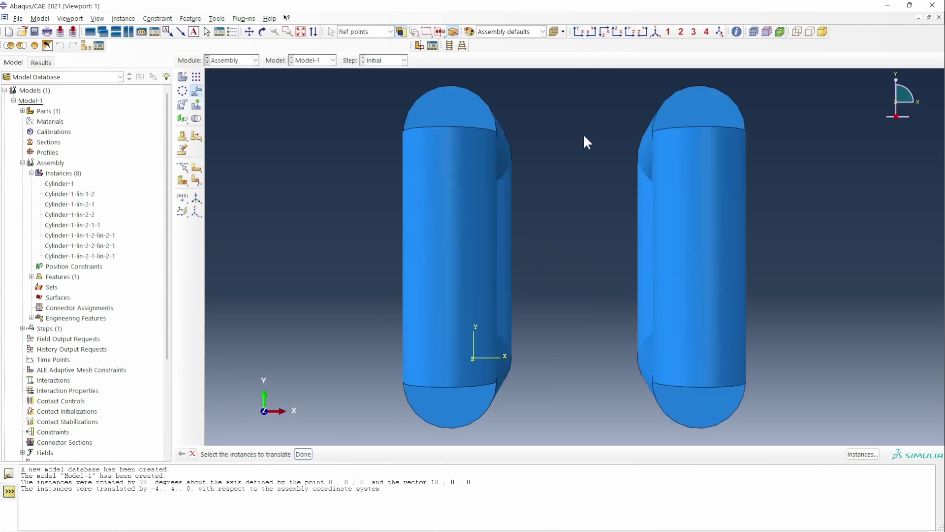
{"action": "left_click", "coordinate": [196, 76]}
{"action": "left_click_drag", "start_coordinate": [325, 199], "coordinate": [827, 289]}
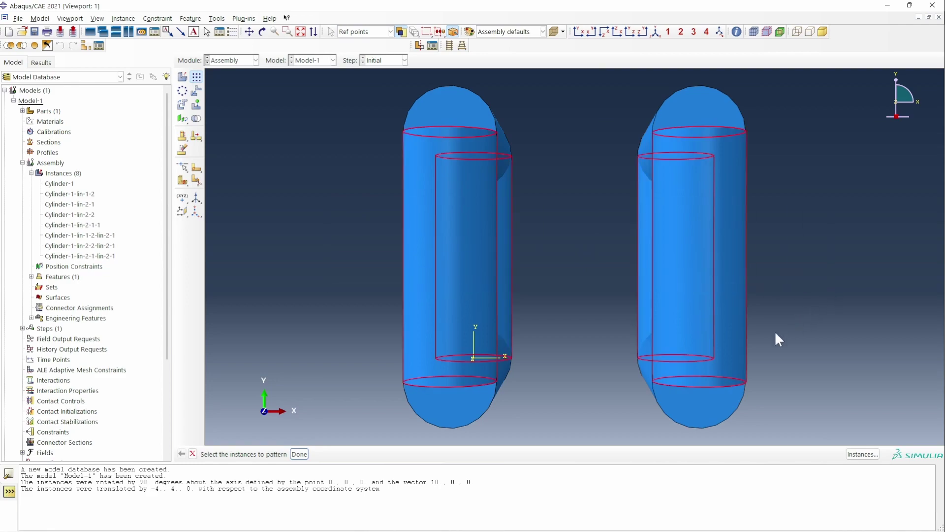
{"action": "left_click", "coordinate": [301, 453]}
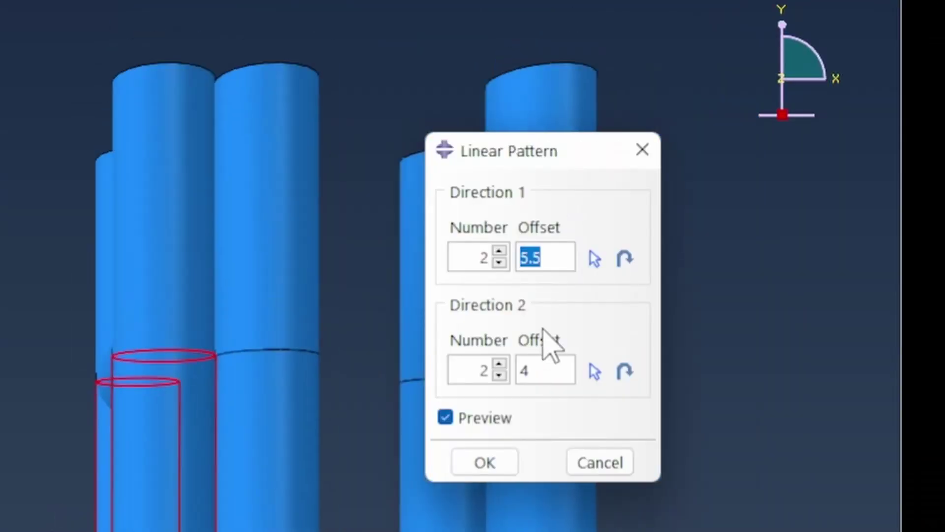
{"action": "type", "text": "4"}
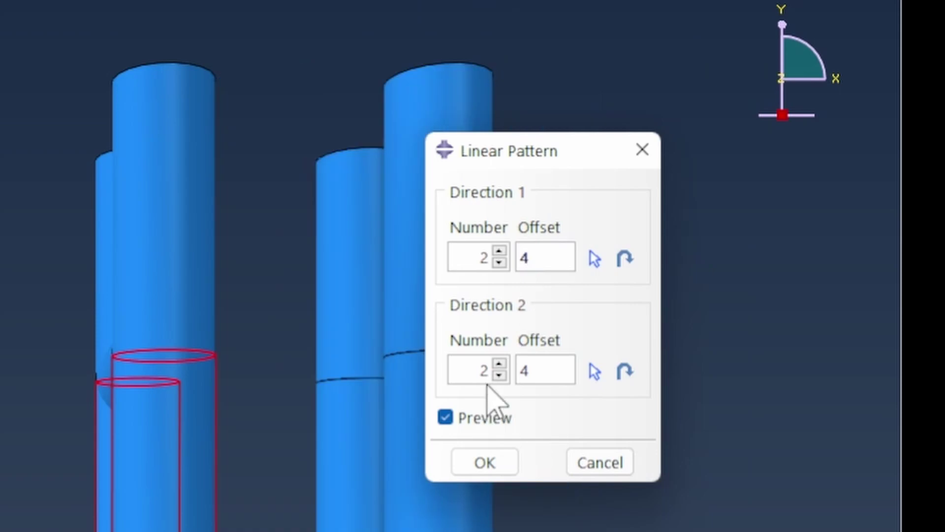
{"action": "left_click", "coordinate": [499, 375]}
{"action": "left_click", "coordinate": [485, 463]}
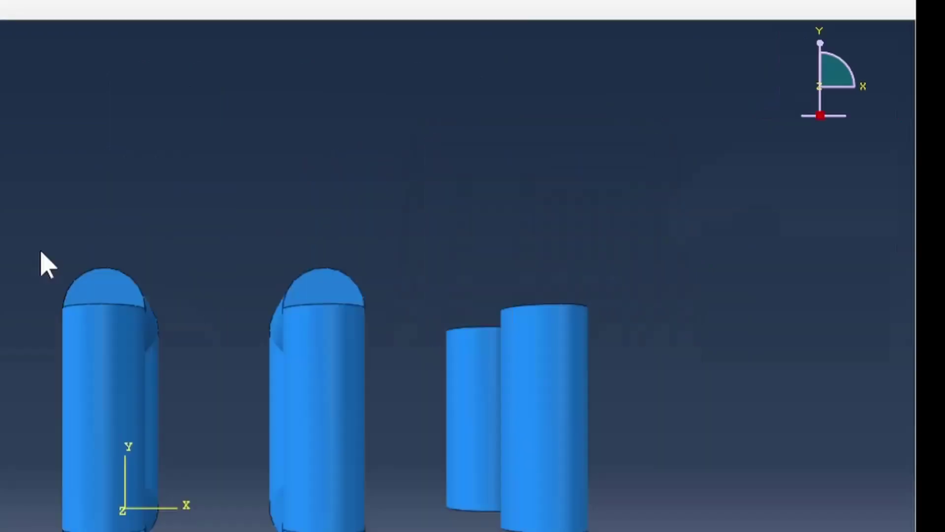
Step: Rotate the four newly patterned vertical cylinders, Cylinder-1-lin-2-1-1-lin-2-1 through Cylinder-1-lin-2-1-lin-2-1-lin-2-1, by 90 degrees about the global Z axis
{"action": "left_click", "coordinate": [654, 33]}
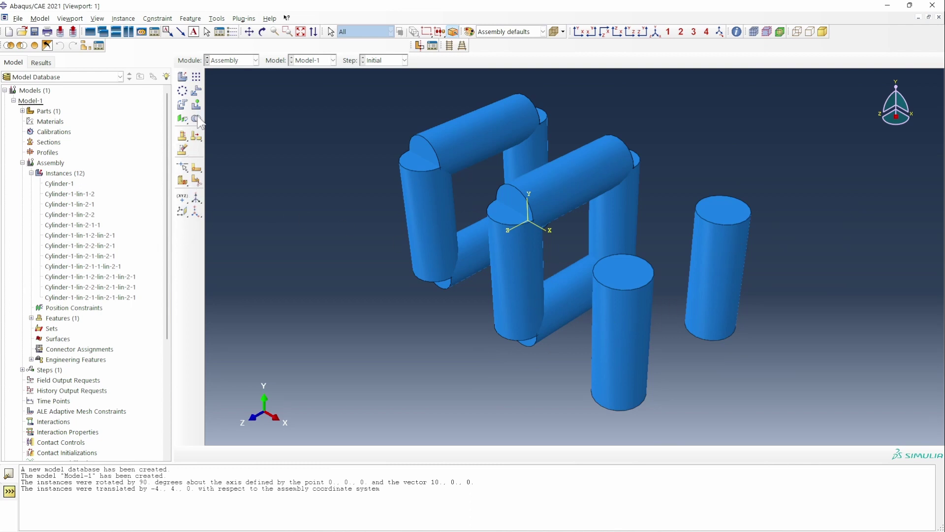
{"action": "left_click", "coordinate": [182, 104]}
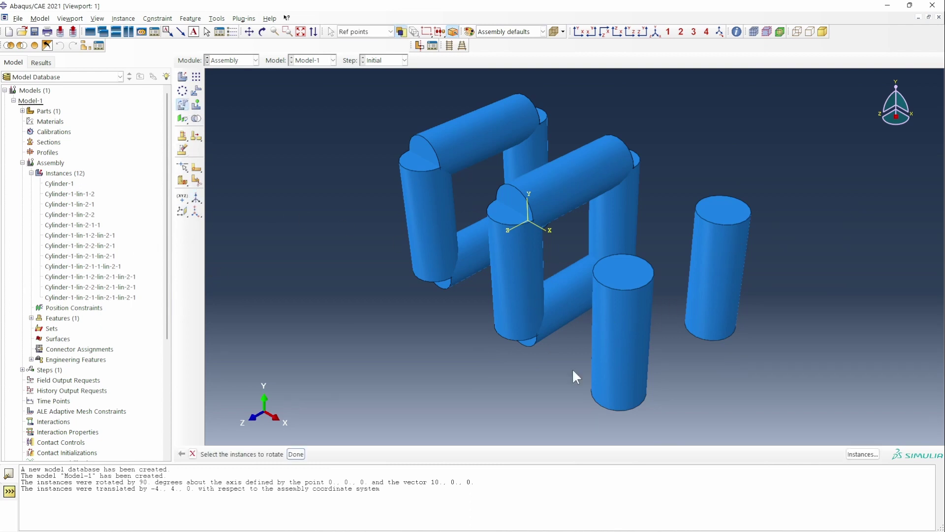
{"action": "left_click", "coordinate": [862, 454]}
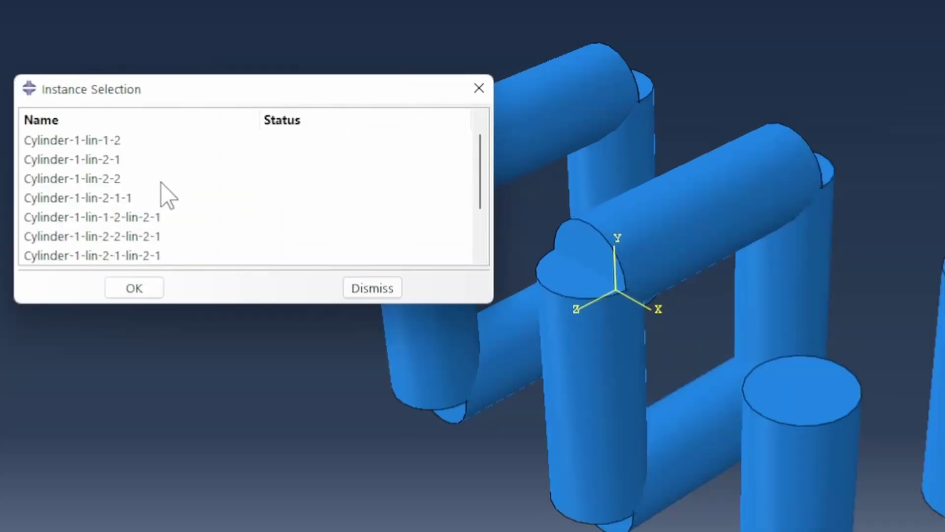
{"action": "scroll", "coordinate": [295, 173], "scroll_direction": "down", "scroll_amount": 3}
{"action": "left_click", "coordinate": [294, 205]}
{"action": "left_click_drag", "start_coordinate": [160, 255], "coordinate": [163, 198]}
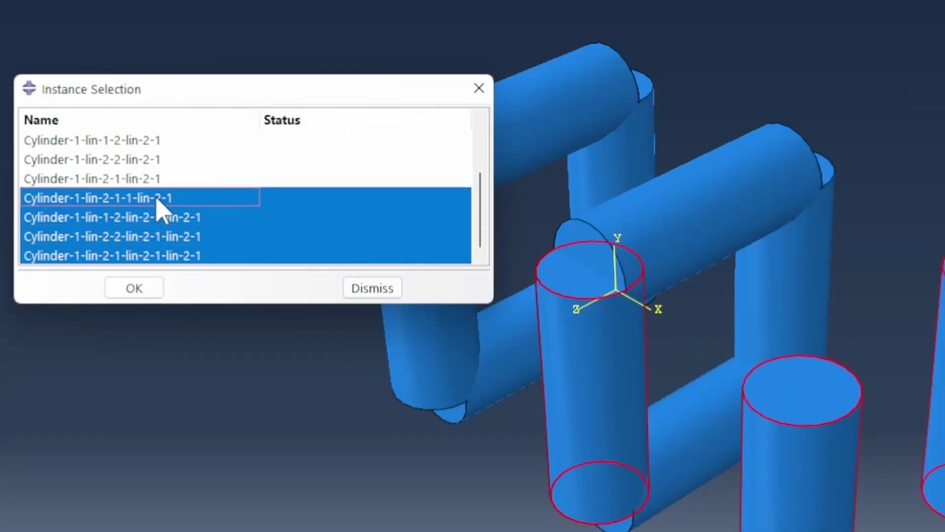
{"action": "left_click", "coordinate": [156, 288]}
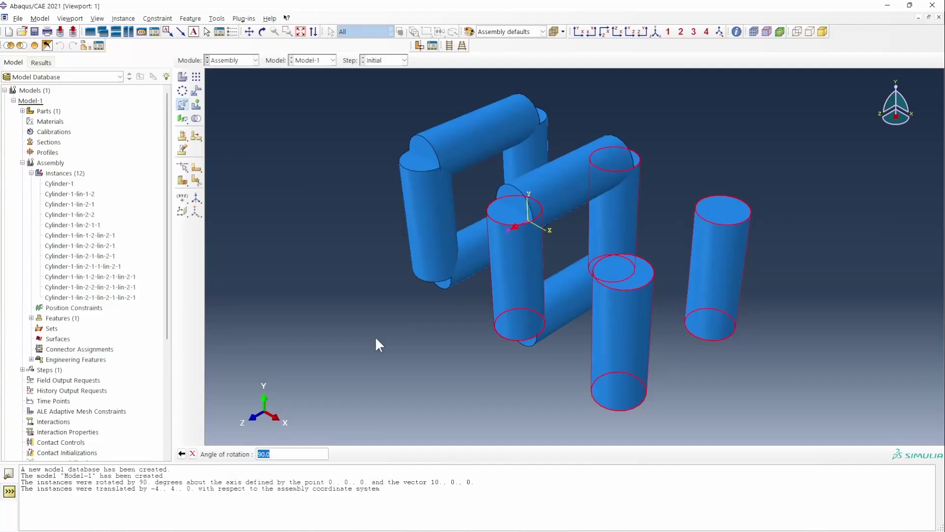
{"action": "key", "text": "Return"}
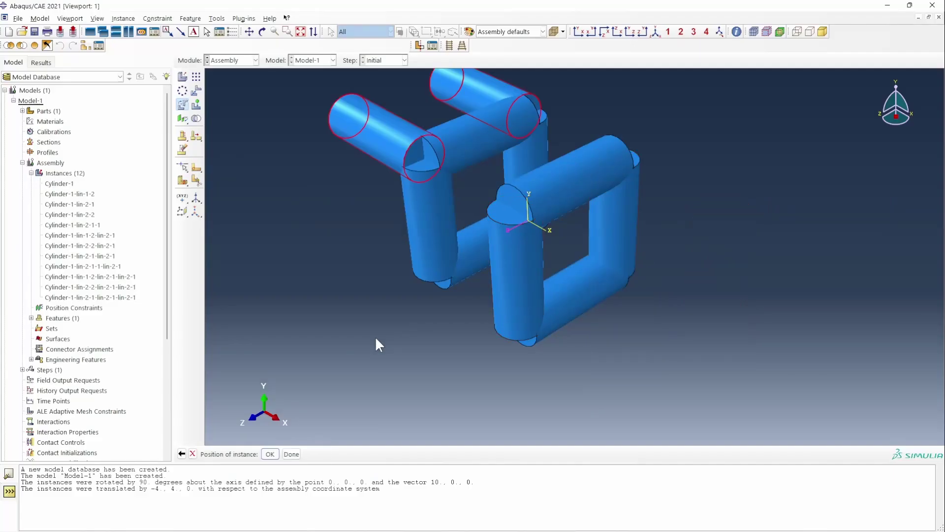
{"action": "key", "text": "Return"}
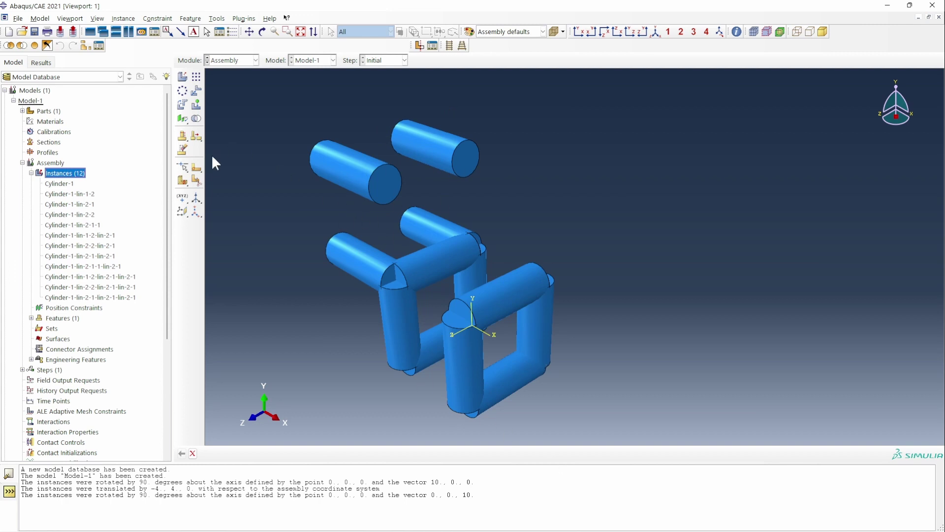
Step: Translate the four rotated cylinders from an upper cylinder's end-face centre to the matching top corner centre of the opposite square frame, closing the cube
{"action": "left_click", "coordinate": [196, 91]}
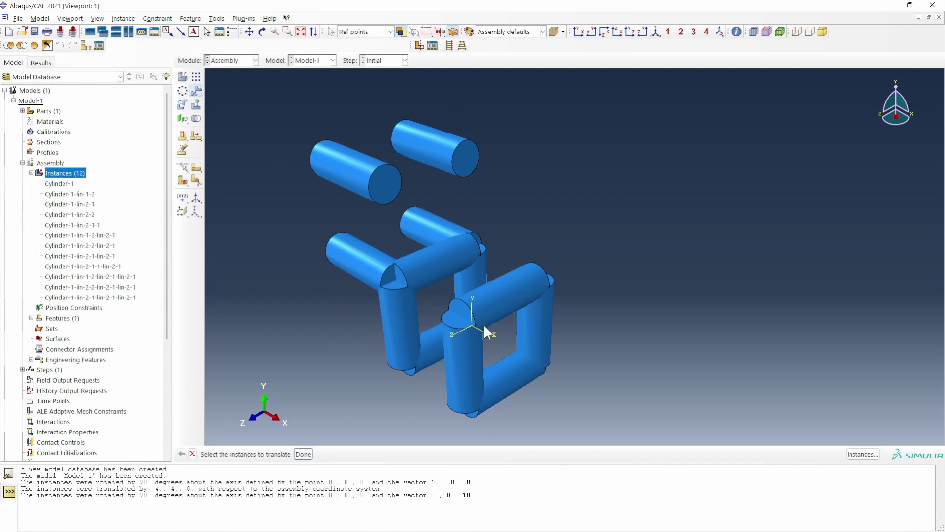
{"action": "left_click", "coordinate": [863, 454]}
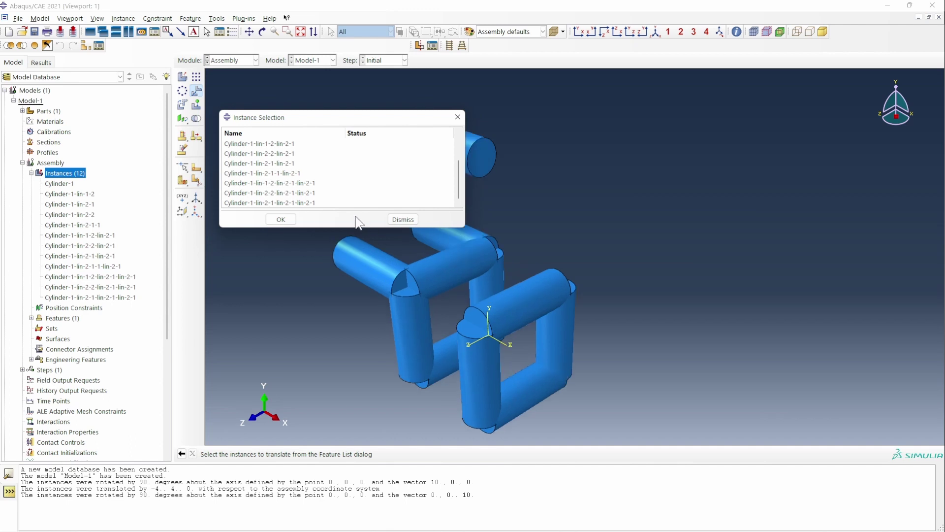
{"action": "left_click_drag", "start_coordinate": [317, 203], "coordinate": [296, 174]}
{"action": "left_click", "coordinate": [285, 219]}
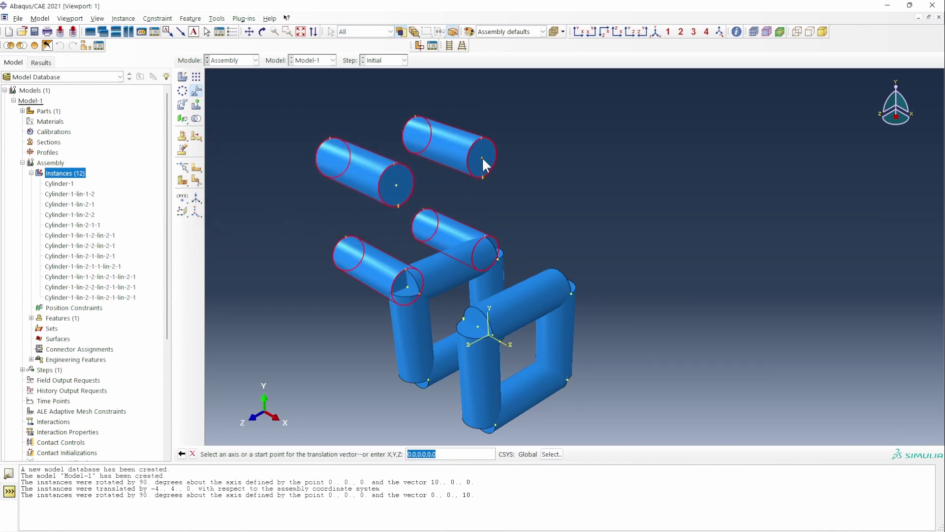
{"action": "left_click", "coordinate": [263, 31]}
{"action": "left_click_drag", "start_coordinate": [553, 381], "coordinate": [429, 353]}
{"action": "left_click_drag", "start_coordinate": [527, 278], "coordinate": [579, 292]}
{"action": "right_click", "coordinate": [596, 297]}
{"action": "left_click", "coordinate": [632, 367]}
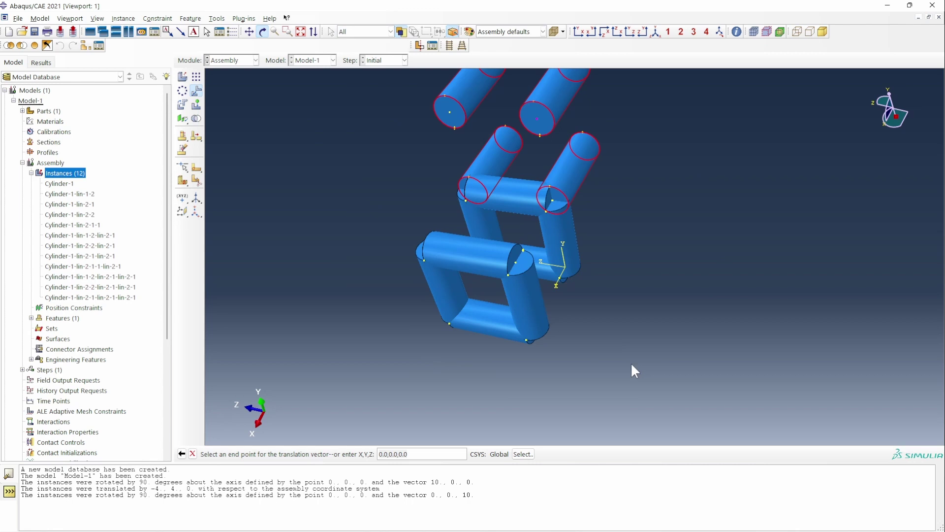
{"action": "left_click", "coordinate": [516, 266]}
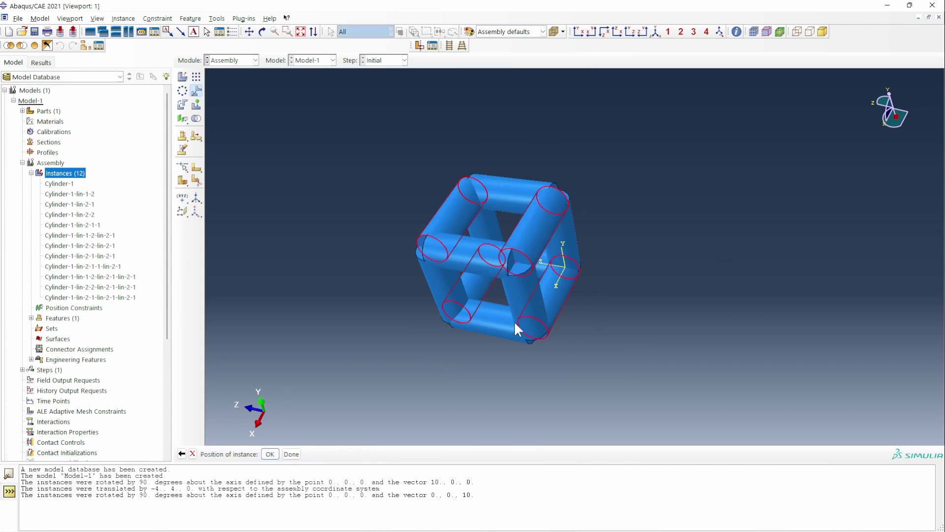
{"action": "middle_click", "coordinate": [300, 441]}
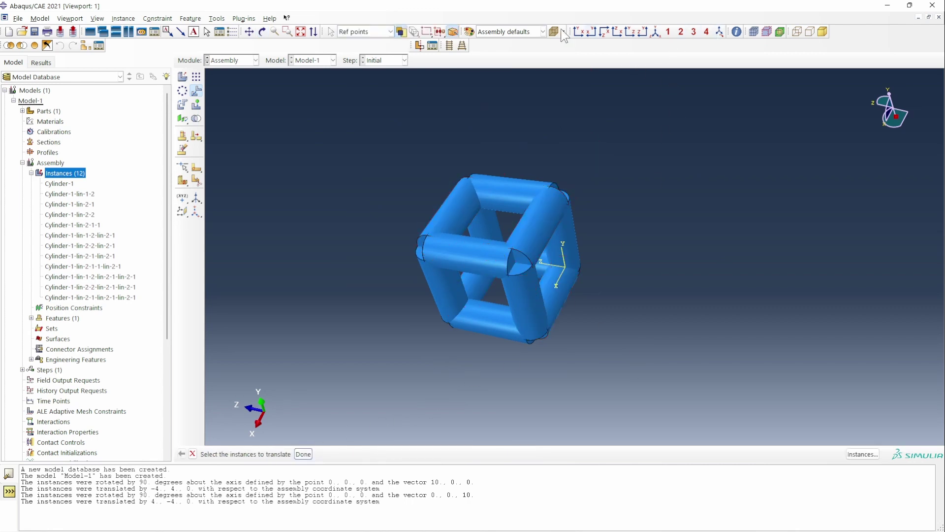
Step: Merge the geometry of all cylinder instances into a part named SCUnitCell, suppressing the originals and removing intersecting boundaries
{"action": "left_click", "coordinate": [655, 33]}
{"action": "left_click", "coordinate": [196, 119]}
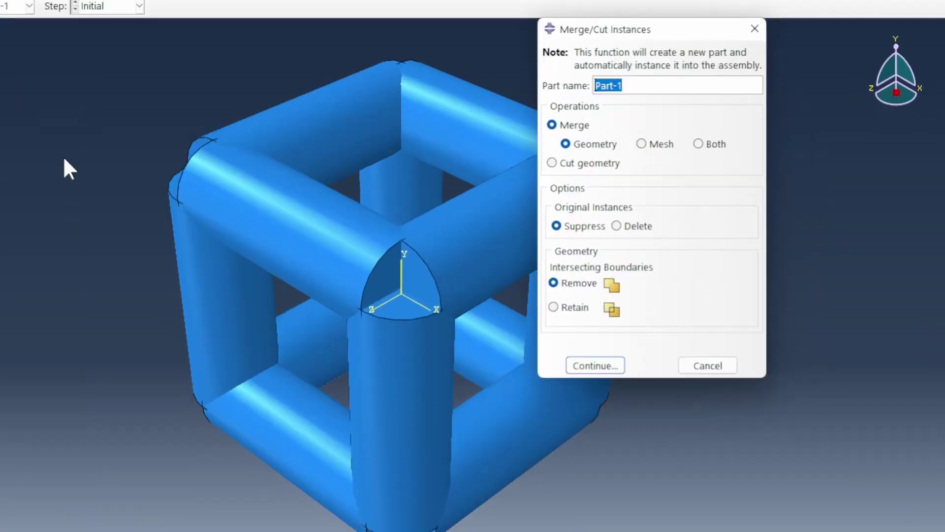
{"action": "type", "text": "SCUnitCell"}
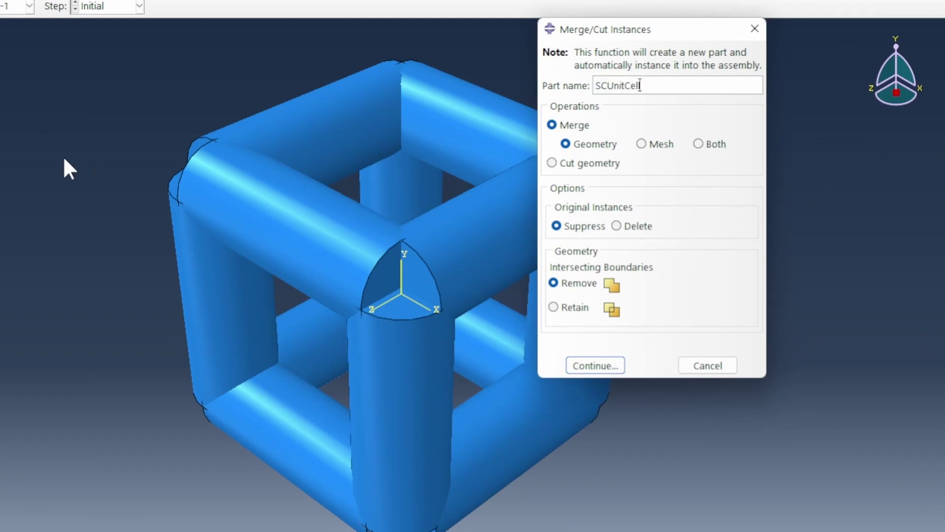
{"action": "left_click", "coordinate": [595, 365]}
{"action": "left_click_drag", "start_coordinate": [111, 47], "coordinate": [790, 517]}
{"action": "left_click", "coordinate": [295, 452]}
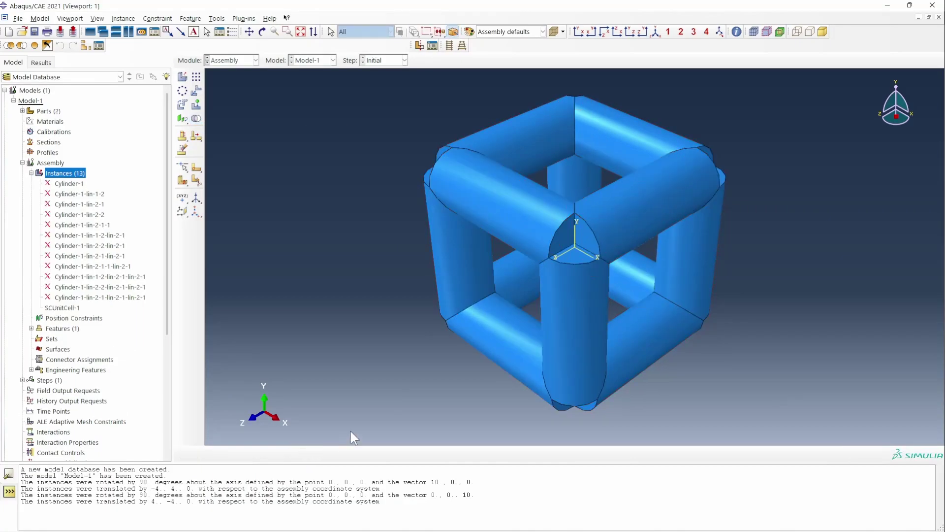
Step: Collapse the assembly's contents in the model tree and open the SCUnitCell part for editing
{"action": "left_click", "coordinate": [30, 173]}
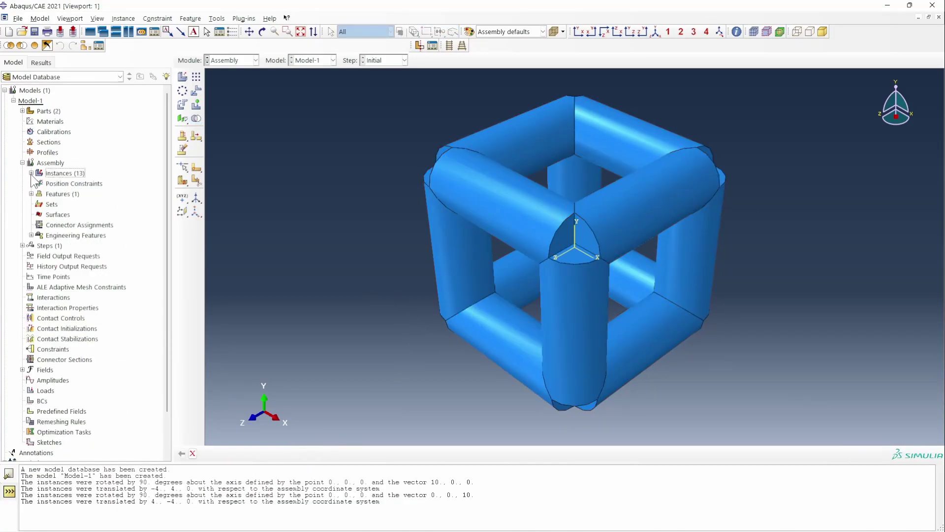
{"action": "left_click", "coordinate": [22, 163]}
{"action": "left_click", "coordinate": [23, 112]}
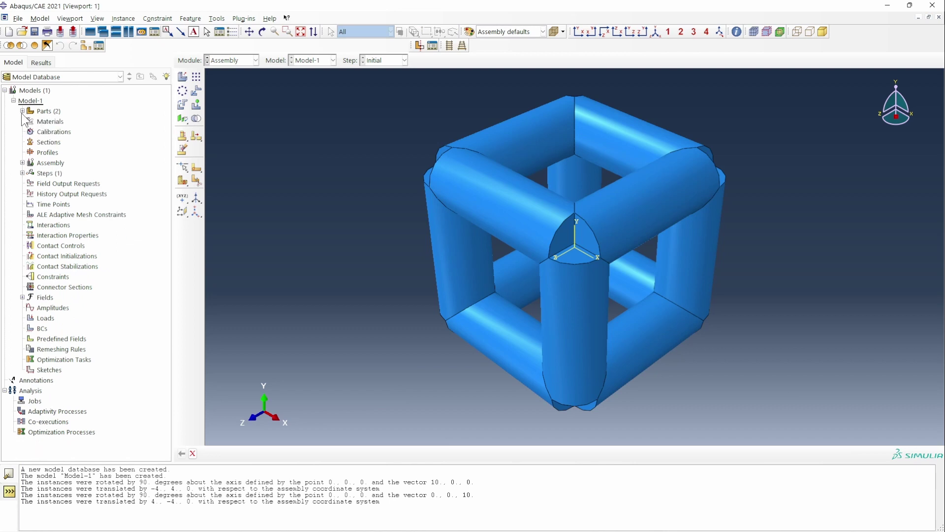
{"action": "left_click", "coordinate": [51, 133]}
{"action": "double_click", "coordinate": [51, 133]}
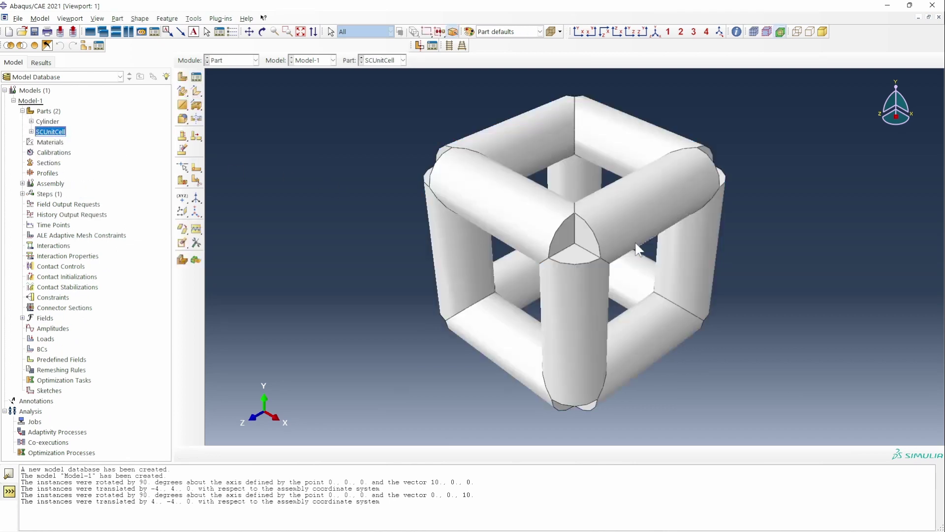
Step: Sketch an extruded-cut section on the X-facing quarter face at the front corner: a rectangle through the four strut centres inside a larger surrounding rectangle
{"action": "left_click", "coordinate": [197, 107]}
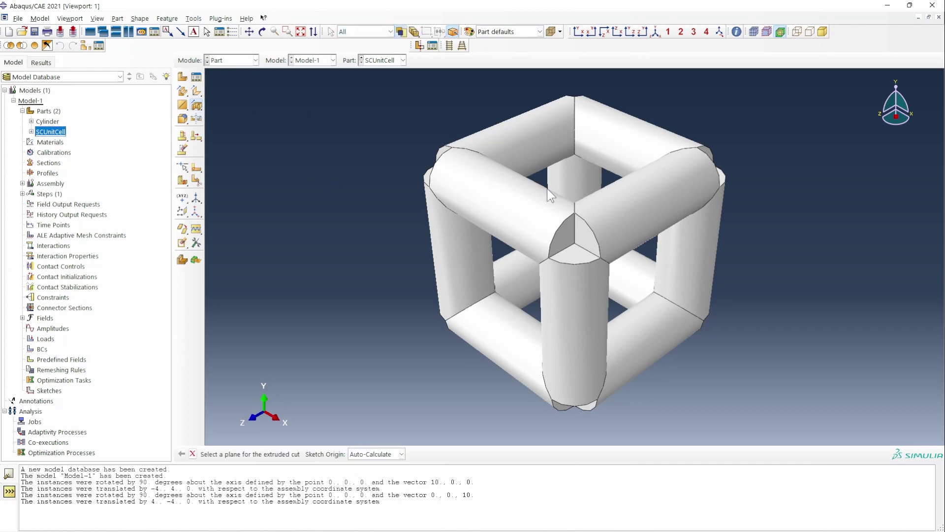
{"action": "left_click", "coordinate": [569, 237]}
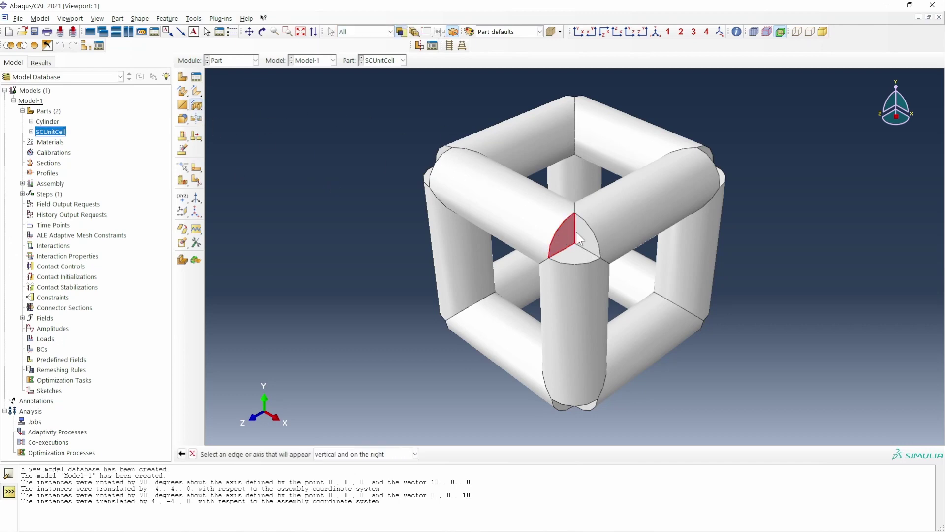
{"action": "left_click", "coordinate": [576, 239]}
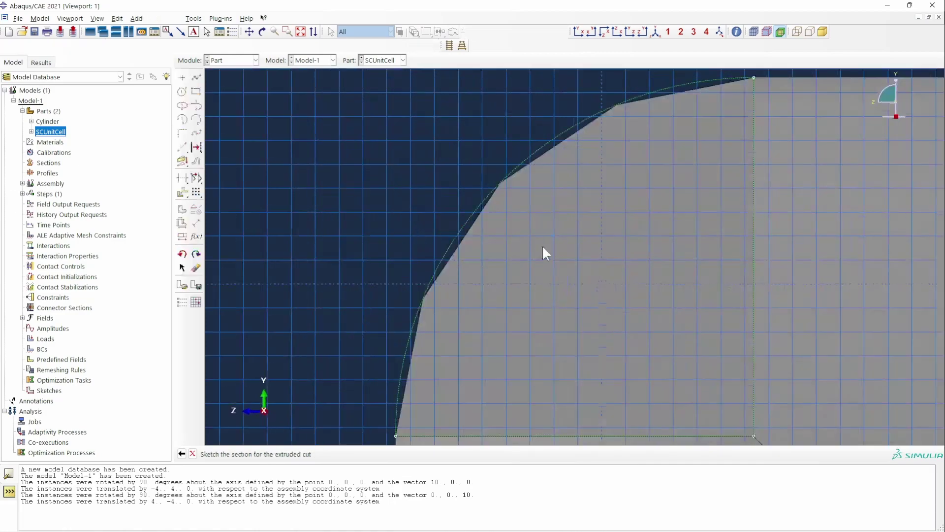
{"action": "left_click", "coordinate": [301, 32]}
{"action": "left_click", "coordinate": [196, 92]}
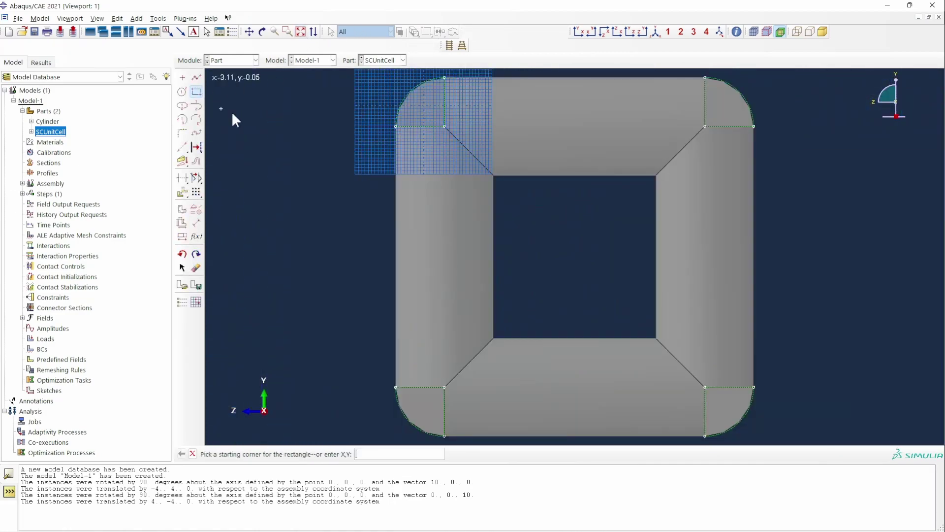
{"action": "left_click", "coordinate": [444, 126]}
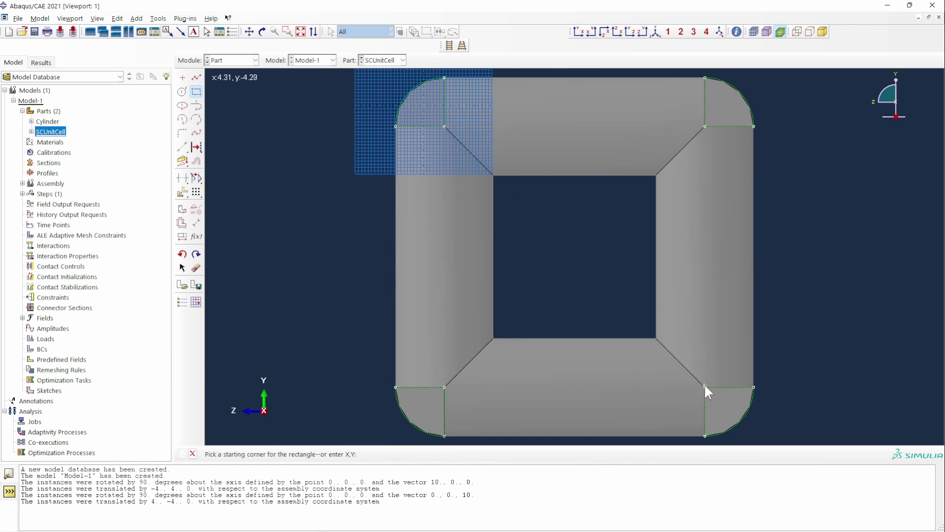
{"action": "left_click", "coordinate": [705, 387]}
{"action": "left_click", "coordinate": [354, 106]}
{"action": "left_click", "coordinate": [712, 404]}
Step: Finish the X-facing section sketch and cut it Through All to trim the outer halves of the struts
{"action": "right_click", "coordinate": [751, 346]}
{"action": "left_click", "coordinate": [778, 397]}
{"action": "left_click", "coordinate": [323, 454]}
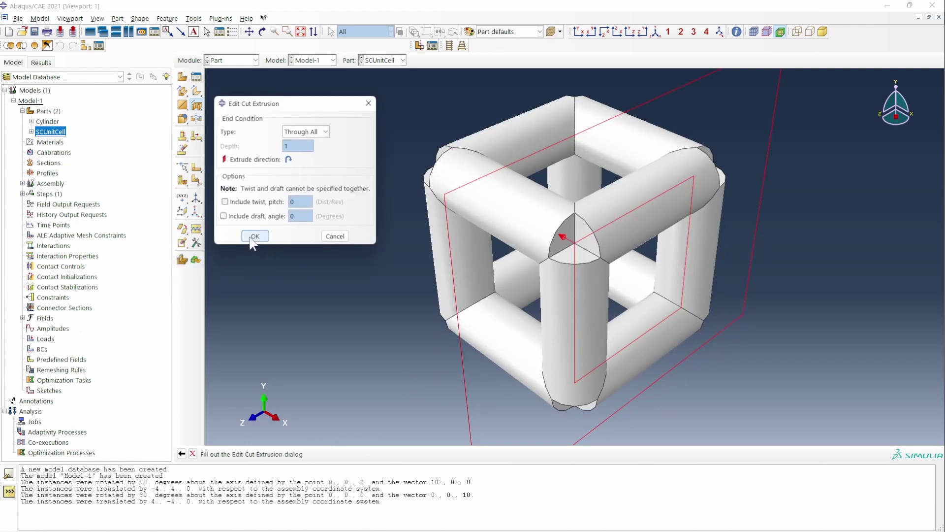
{"action": "left_click", "coordinate": [254, 237]}
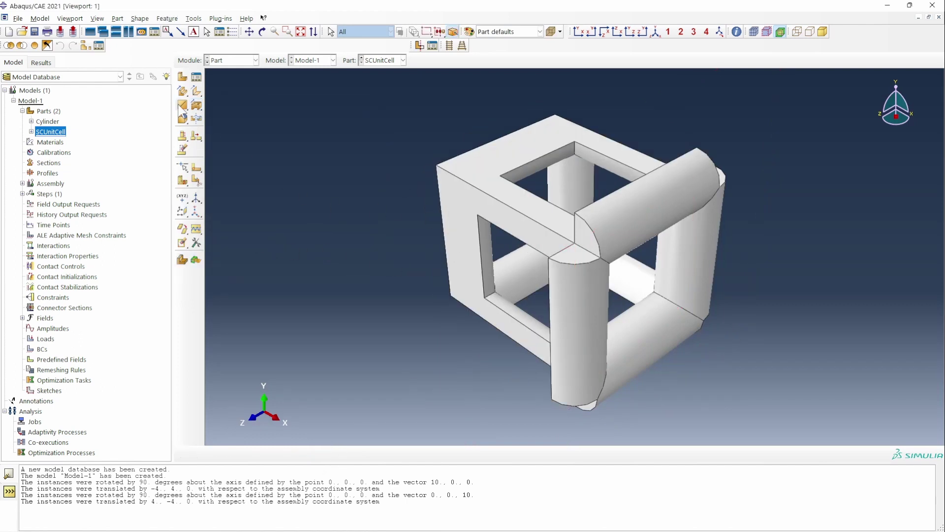
Step: Sketch an extruded-cut section on the flat top face: a rectangle through the cell's four corner points inside a larger rectangle enclosing the part
{"action": "left_click", "coordinate": [196, 104]}
{"action": "left_click", "coordinate": [497, 164]}
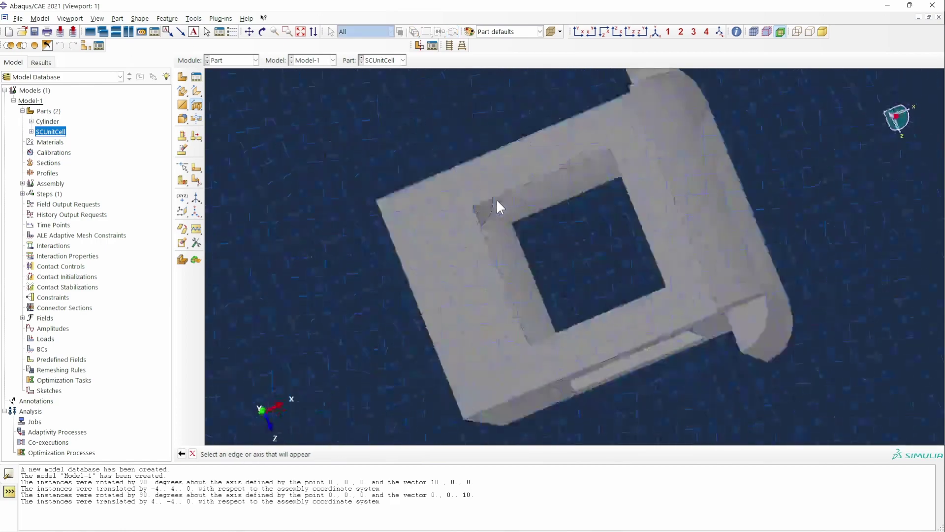
{"action": "left_click", "coordinate": [496, 199]}
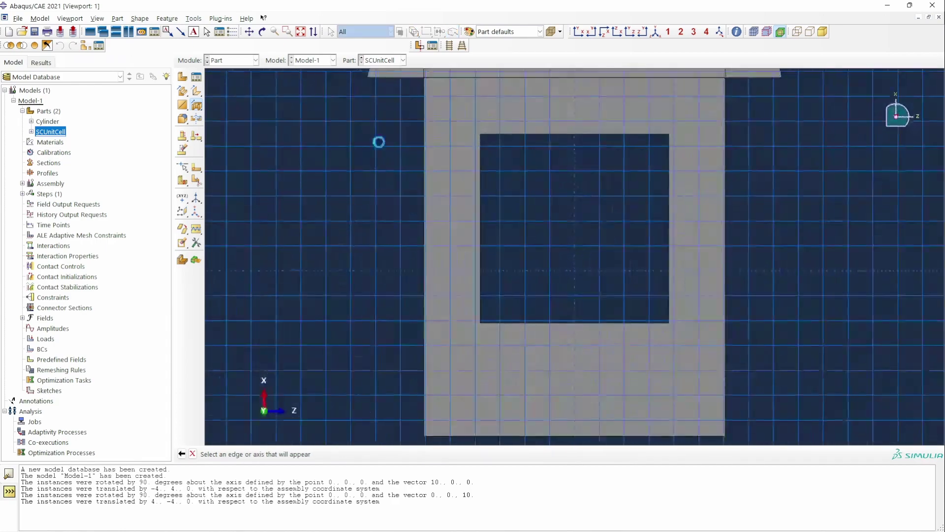
{"action": "left_click", "coordinate": [196, 91]}
{"action": "left_click", "coordinate": [426, 79]}
{"action": "left_click", "coordinate": [723, 377]}
{"action": "scroll", "coordinate": [790, 332], "scroll_direction": "down", "scroll_amount": 3}
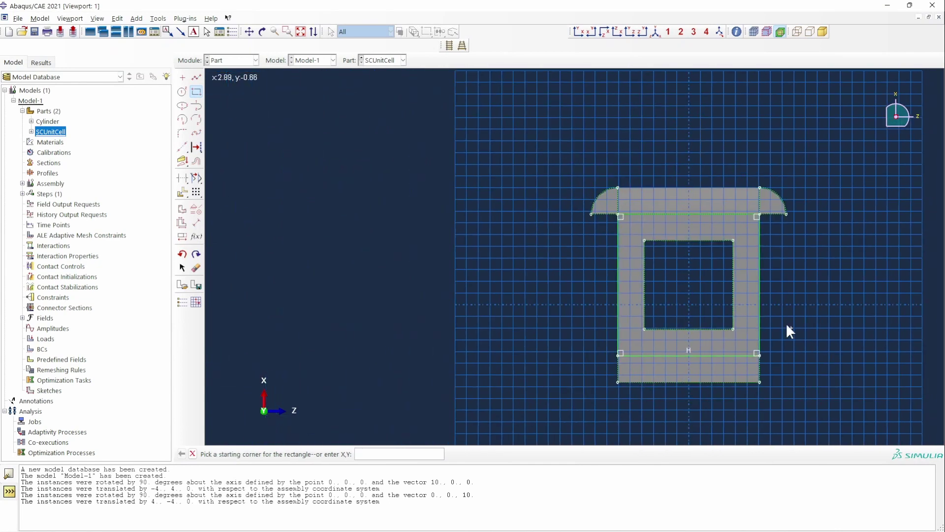
{"action": "left_click", "coordinate": [553, 146]}
{"action": "left_click", "coordinate": [810, 417]}
Step: Finish the top-face section sketch and cut it downward with the Through All end condition
{"action": "right_click", "coordinate": [876, 366]}
{"action": "left_click", "coordinate": [881, 393]}
{"action": "left_click", "coordinate": [329, 453]}
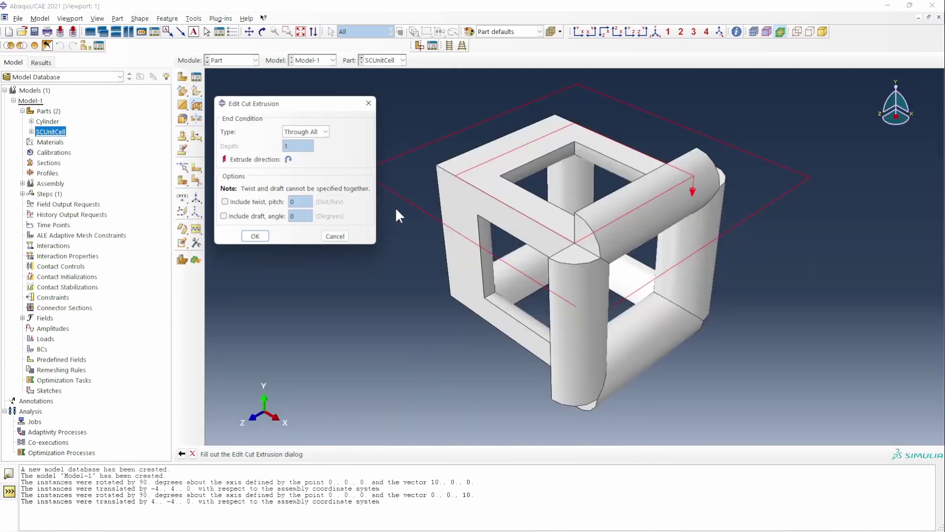
{"action": "left_click", "coordinate": [255, 236]}
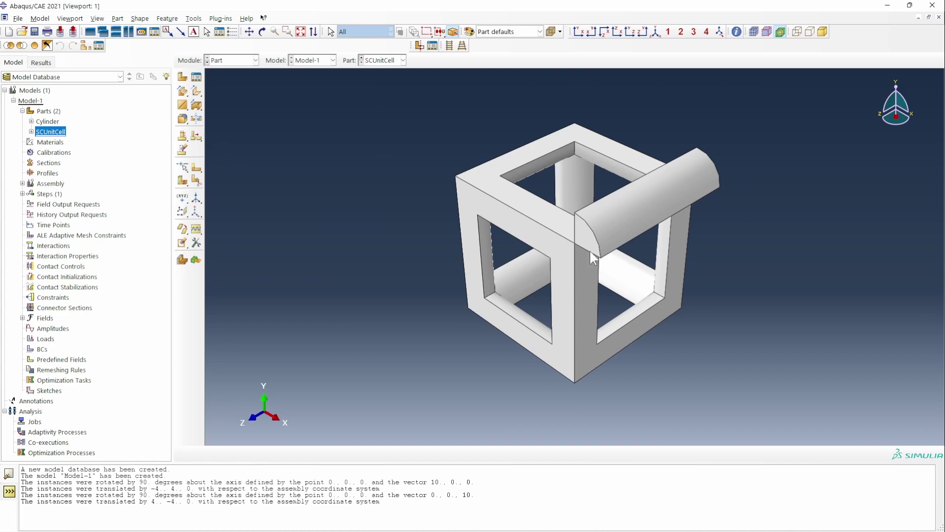
Step: Sketch an extruded-cut section on the flat Z-facing face: a rectangle through the cell's four outer corners inside a larger rectangle enclosing the part
{"action": "left_click", "coordinate": [196, 105]}
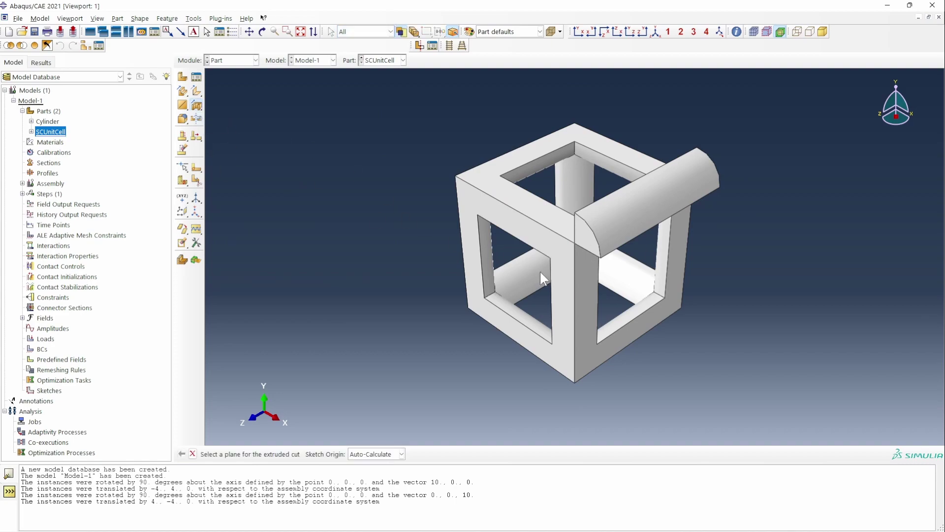
{"action": "left_click", "coordinate": [544, 242]}
{"action": "left_click", "coordinate": [462, 245]}
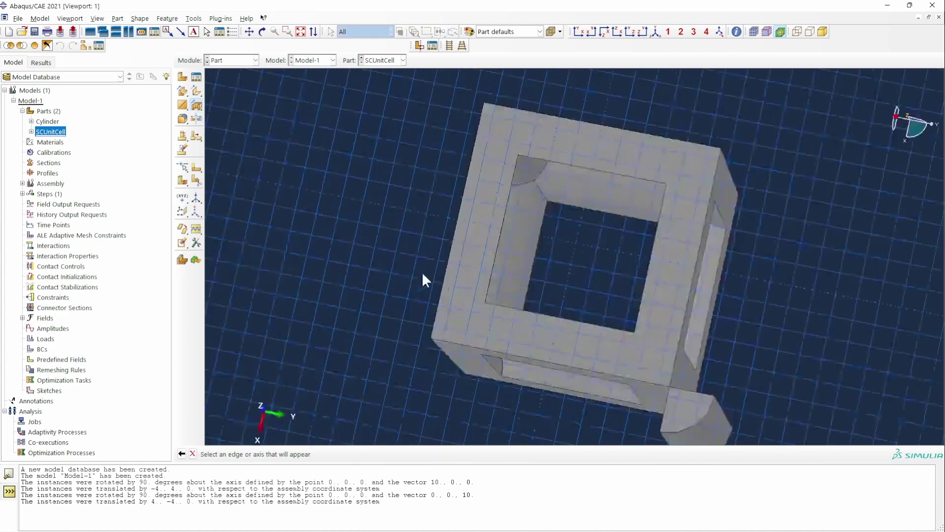
{"action": "left_click", "coordinate": [196, 92]}
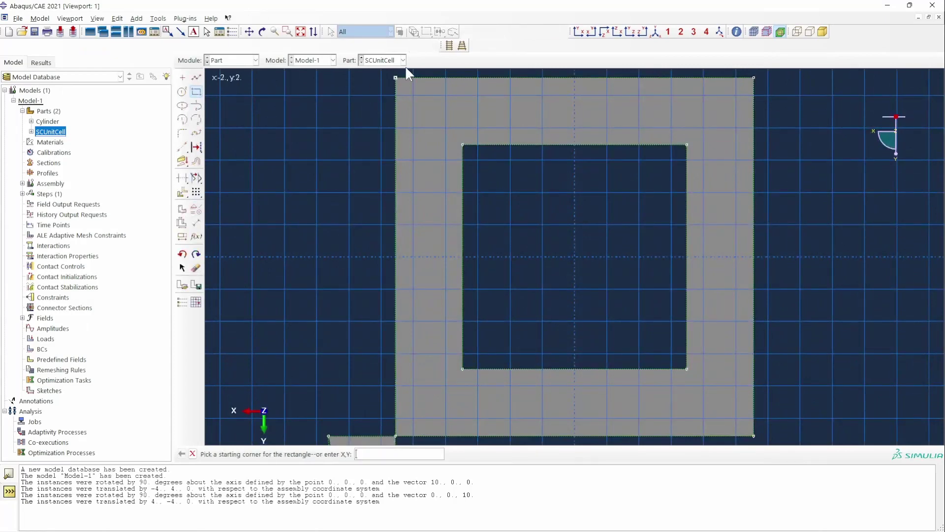
{"action": "left_click", "coordinate": [396, 78]}
{"action": "left_click", "coordinate": [752, 437]}
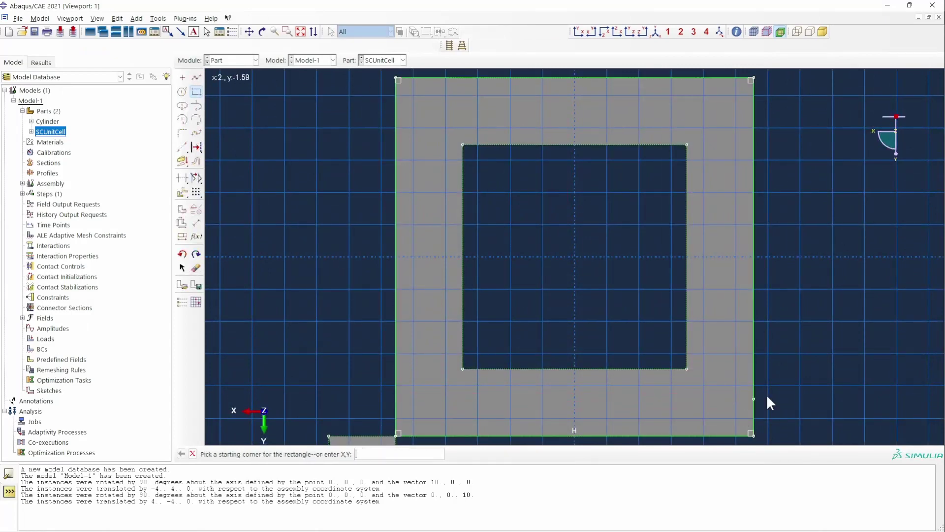
{"action": "scroll", "coordinate": [797, 378], "scroll_direction": "down", "scroll_amount": 5}
{"action": "left_click", "coordinate": [567, 239]}
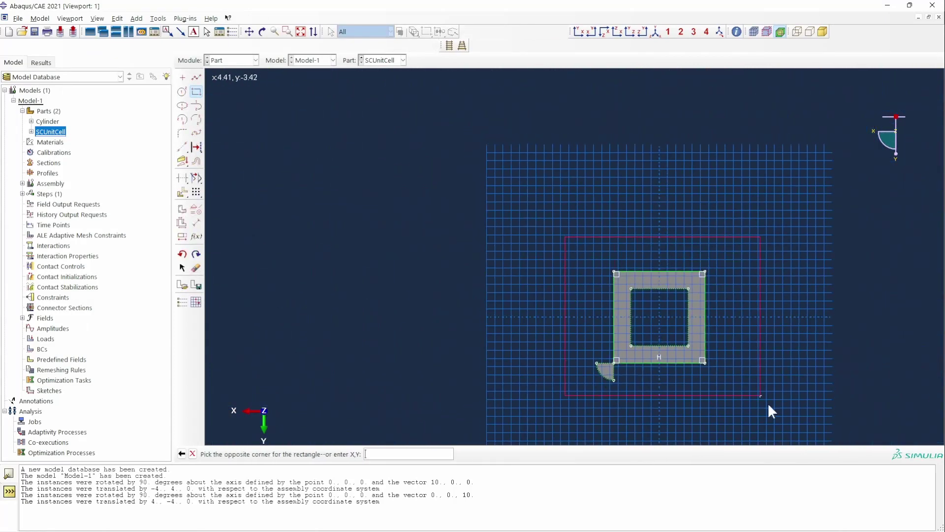
{"action": "left_click", "coordinate": [751, 391]}
{"action": "right_click", "coordinate": [784, 360]}
{"action": "left_click", "coordinate": [821, 410]}
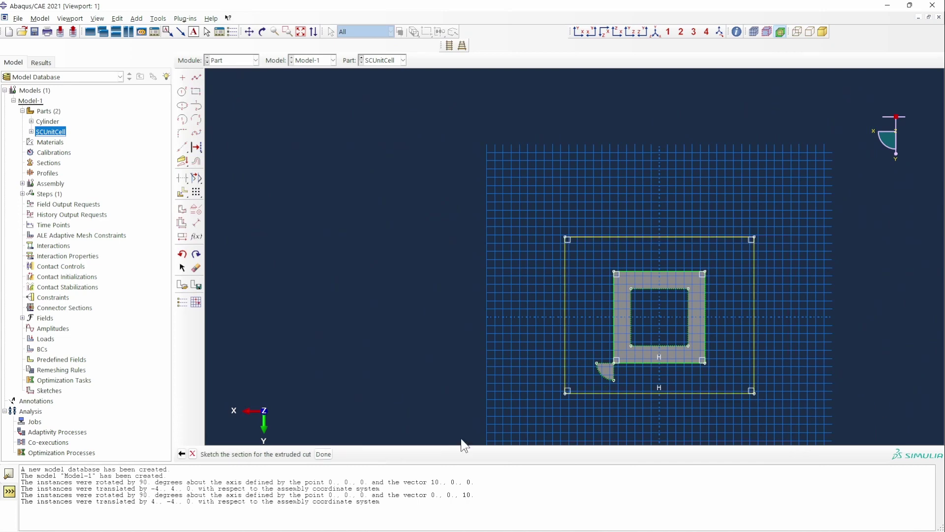
Step: Finish the Z-facing section sketch and cut it Through All to remove the protruding strut halves, keeping an isometric view
{"action": "left_click", "coordinate": [330, 456]}
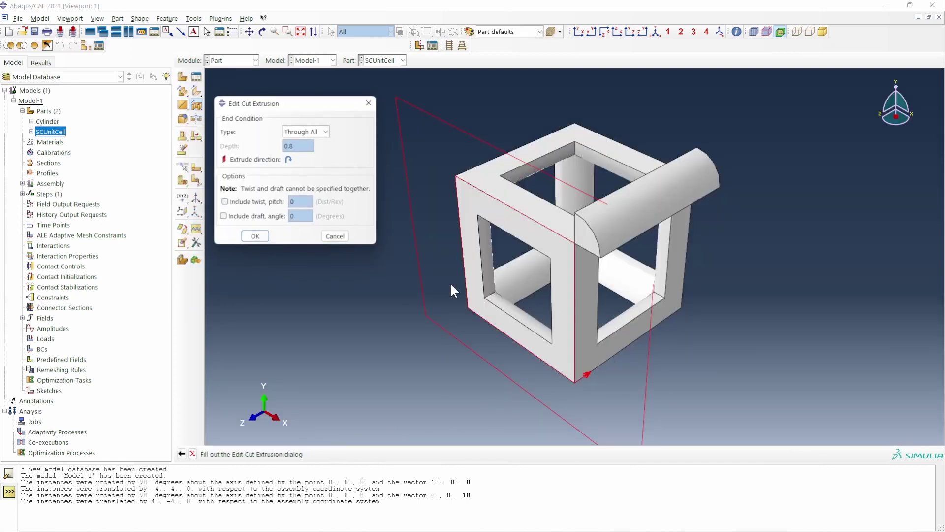
{"action": "left_click", "coordinate": [255, 236]}
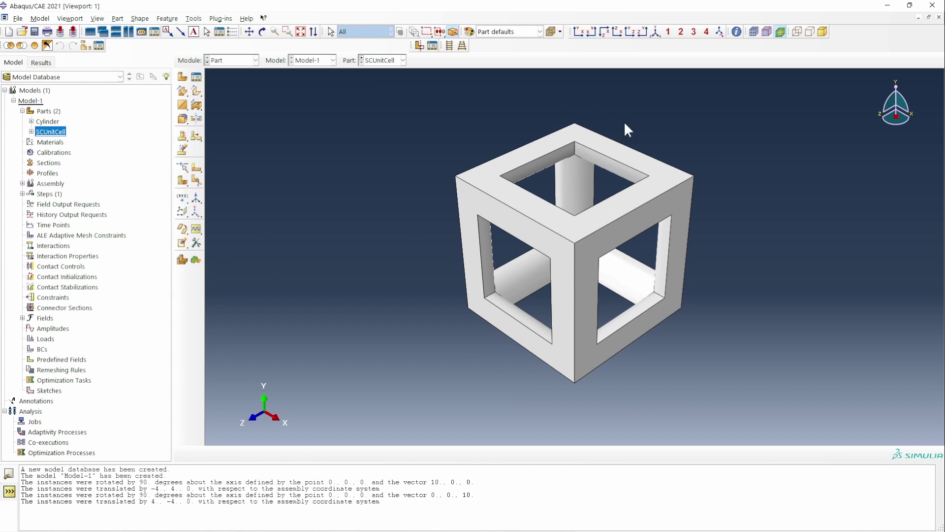
{"action": "left_click", "coordinate": [655, 32]}
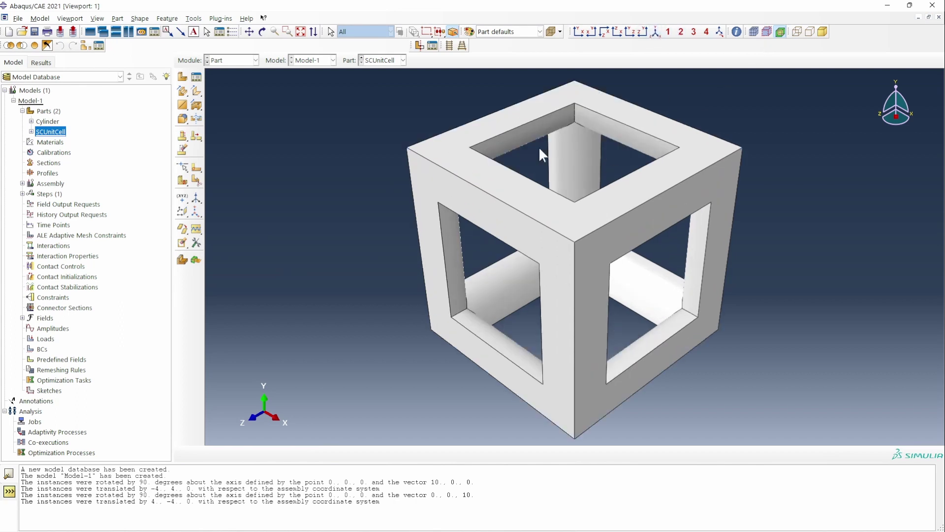
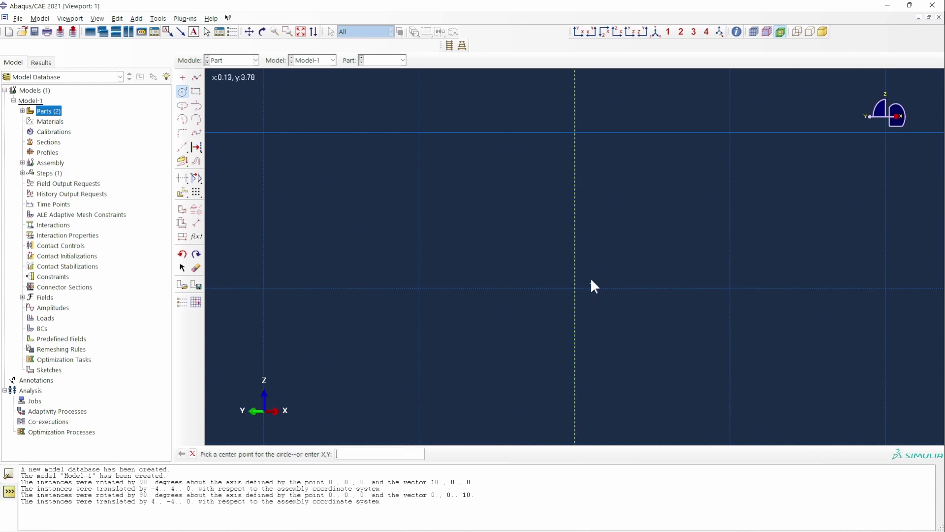
Step: Sketch the sweep section as a circle centred at 0,0 passing through 0.75,0 and finish the swept solid strut
{"action": "left_click", "coordinate": [340, 453]}
{"action": "type", "text": "0,0"}
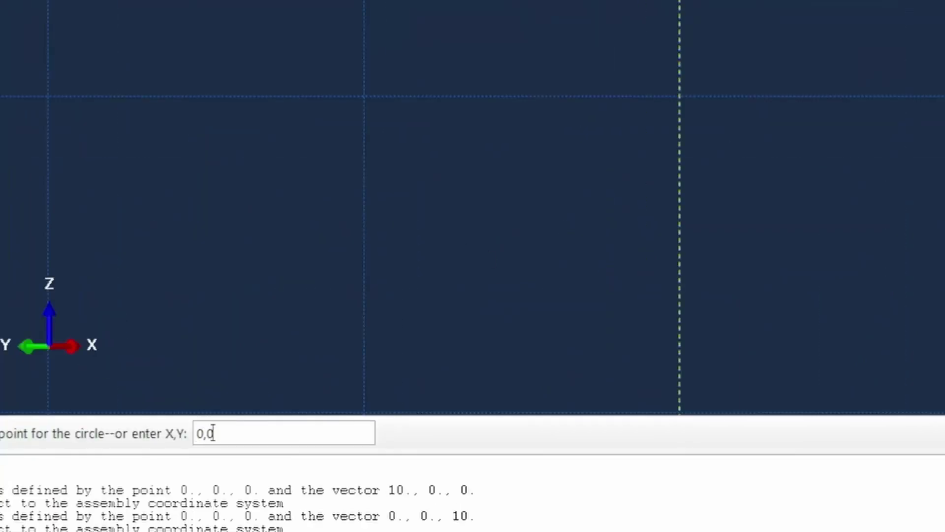
{"action": "key", "text": "Return"}
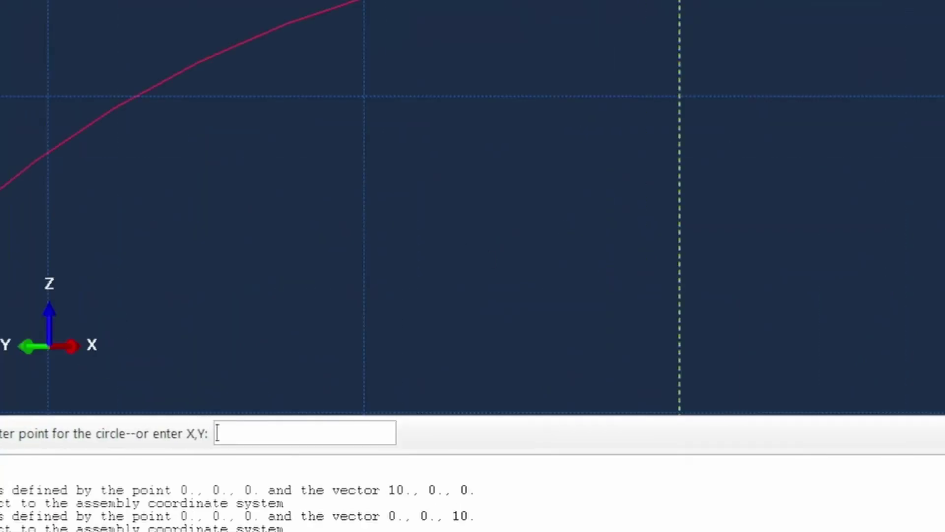
{"action": "type", "text": "0.75,0"}
{"action": "key", "text": "Return"}
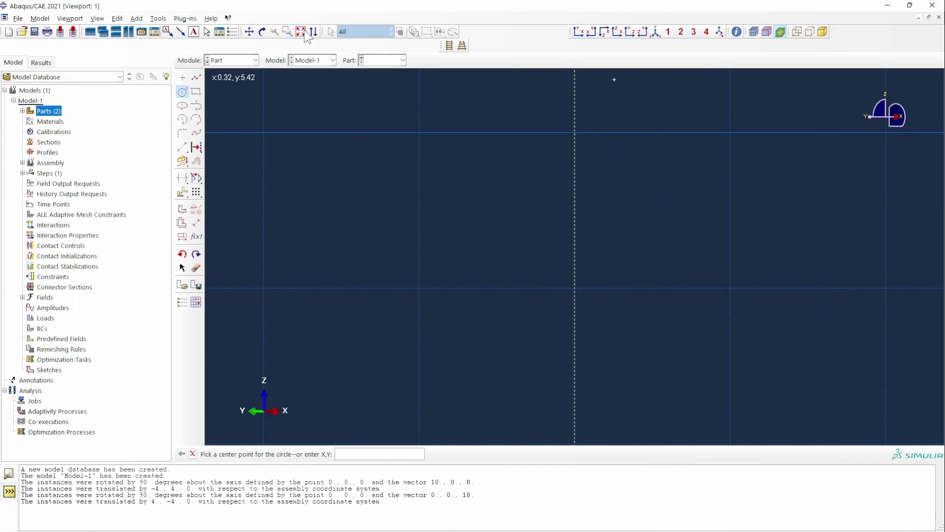
{"action": "right_click", "coordinate": [511, 194]}
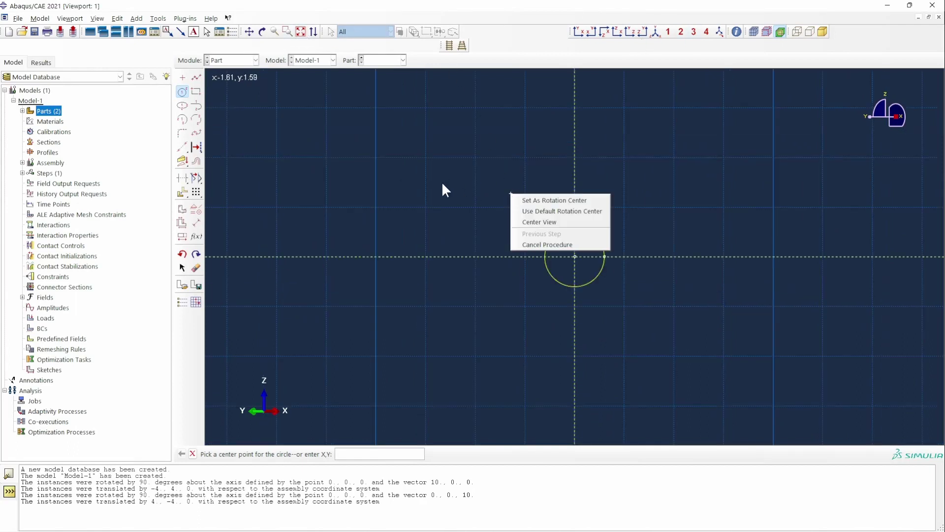
{"action": "left_click", "coordinate": [529, 244]}
{"action": "left_click", "coordinate": [315, 453]}
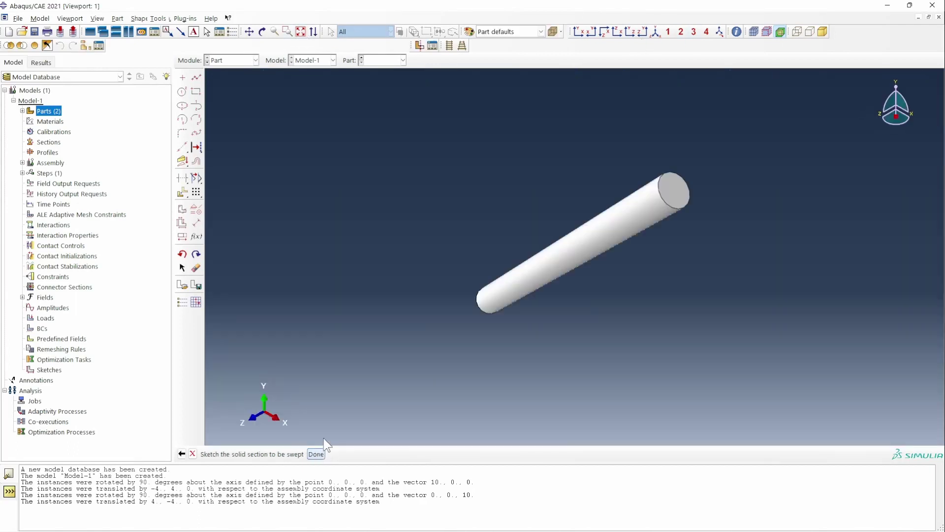
Step: Copy the part Strut1 to a new part named Strut2 with no copy options enabled
{"action": "left_click", "coordinate": [579, 32]}
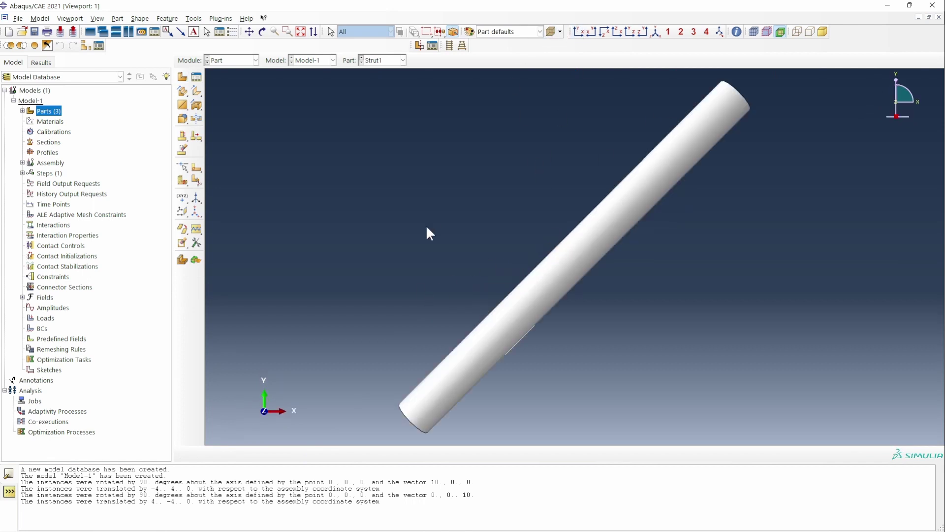
{"action": "left_click", "coordinate": [21, 110]}
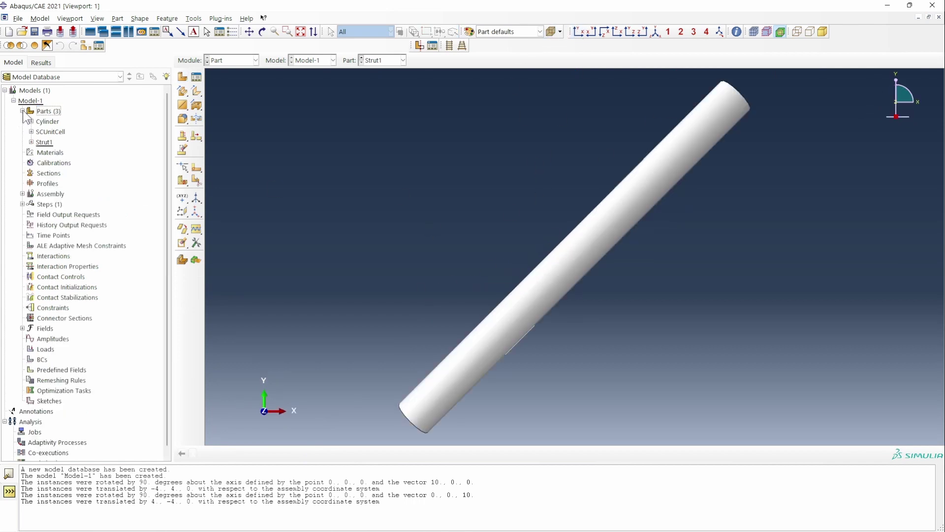
{"action": "right_click", "coordinate": [48, 143]}
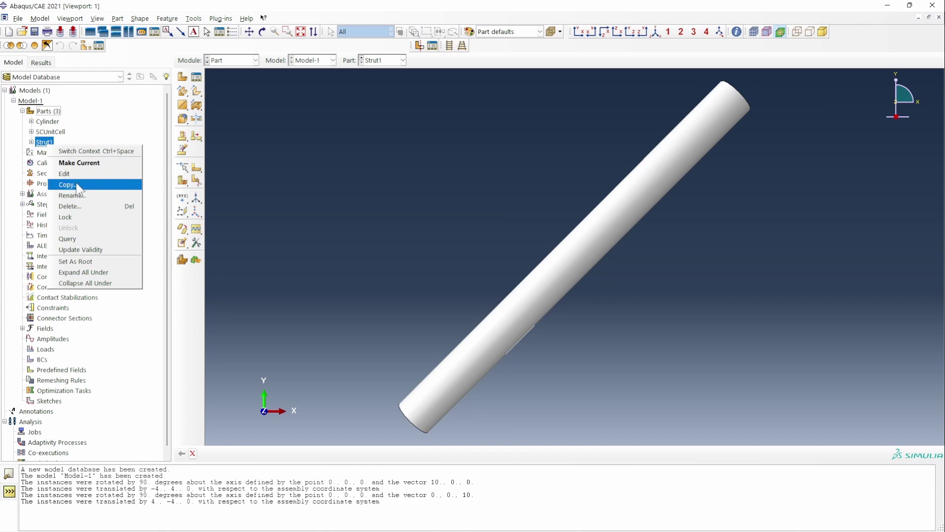
{"action": "left_click", "coordinate": [75, 182]}
{"action": "left_click", "coordinate": [611, 98]}
{"action": "left_click_drag", "start_coordinate": [611, 97], "coordinate": [578, 98]}
{"action": "left_click", "coordinate": [577, 97]}
{"action": "key", "text": "shift+End"}
{"action": "key", "text": "BackSpace"}
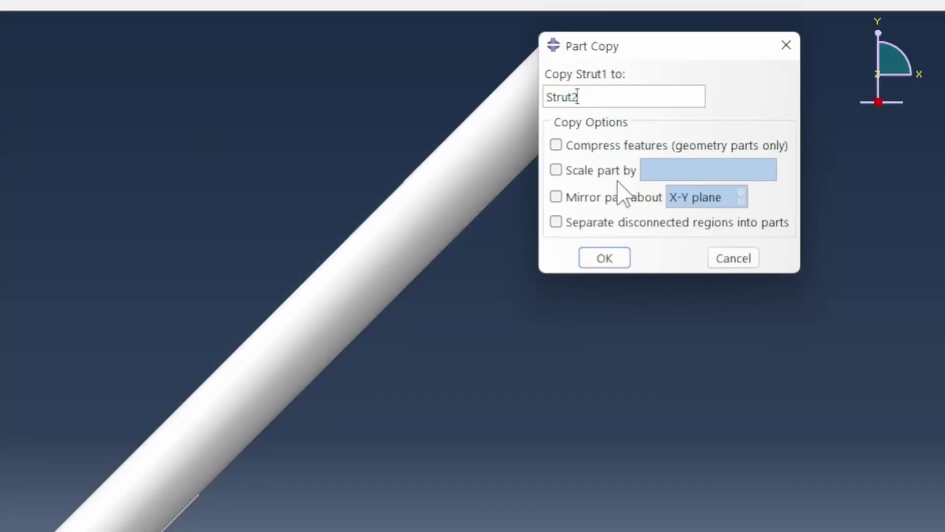
{"action": "type", "text": "2"}
{"action": "left_click", "coordinate": [616, 258]}
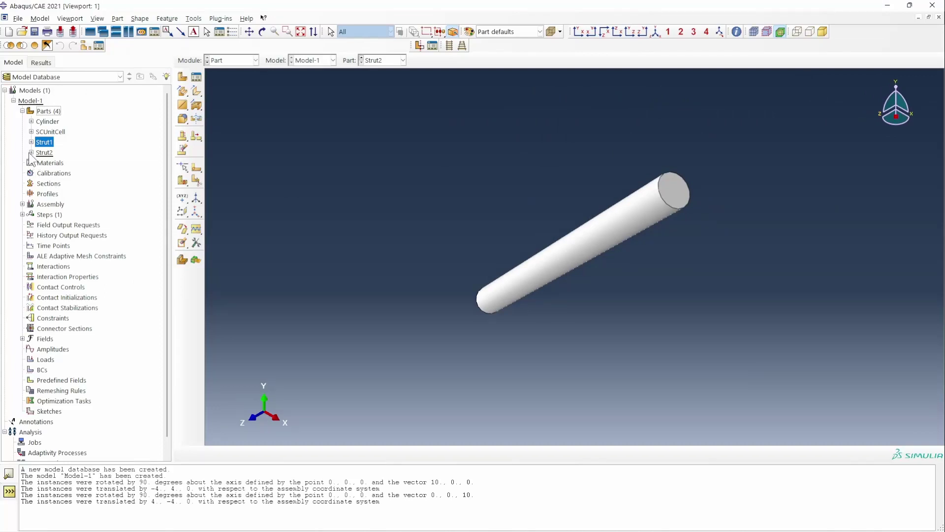
Step: Open the path sketch of Strut2's solid sweep feature for editing
{"action": "left_click", "coordinate": [31, 152]}
{"action": "left_click", "coordinate": [40, 162]}
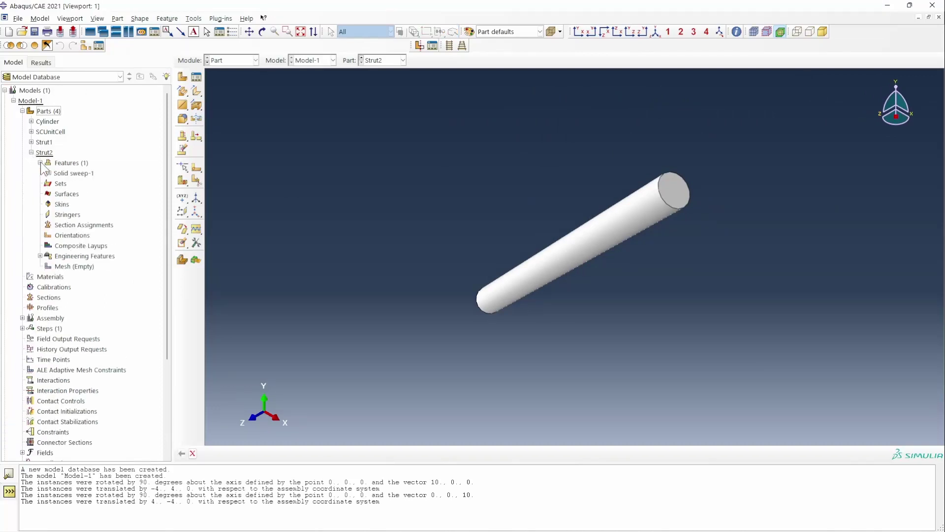
{"action": "left_click", "coordinate": [49, 172]}
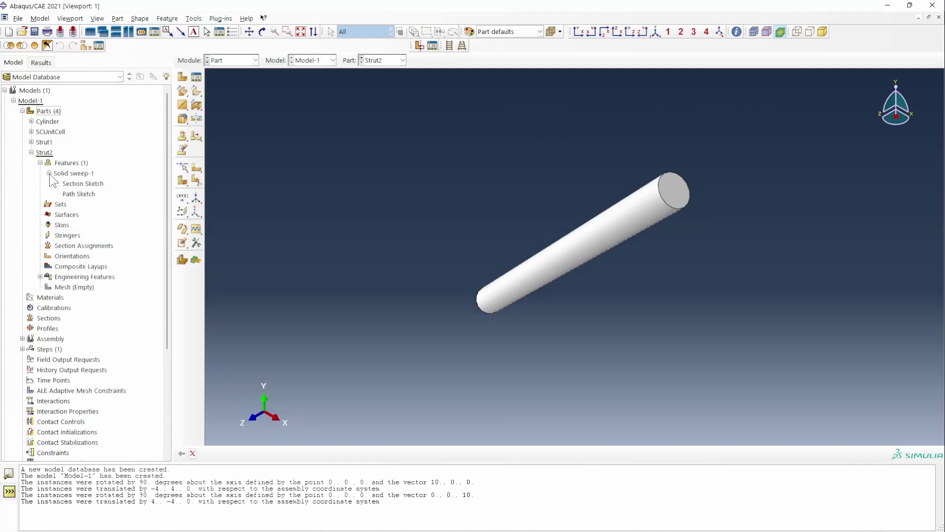
{"action": "double_click", "coordinate": [79, 193]}
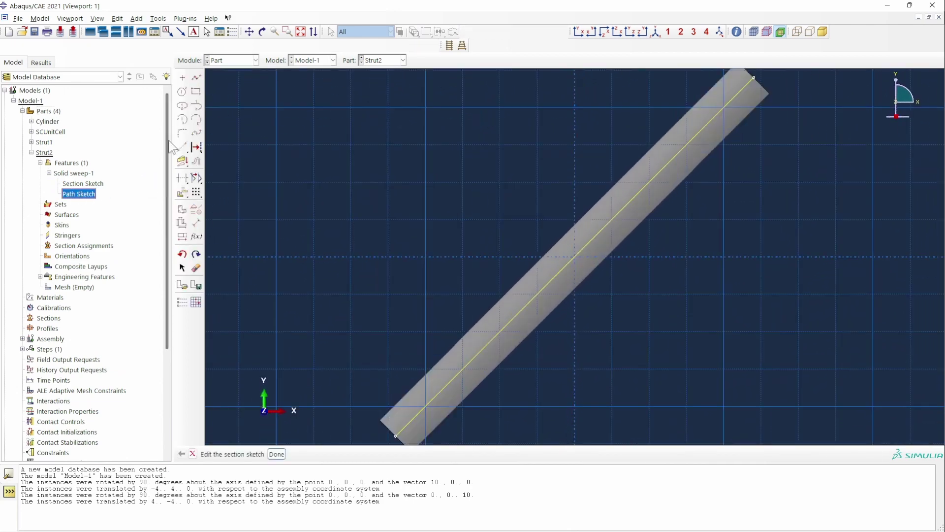
Step: Rotate the diagonal path line by 90 degrees about the origin, moving it rather than copying it
{"action": "left_click_drag", "start_coordinate": [182, 192], "coordinate": [212, 192]}
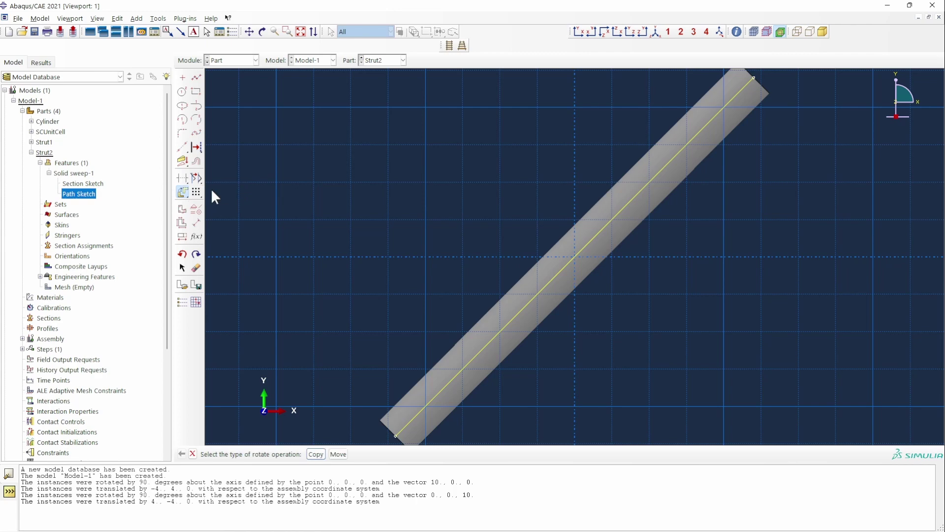
{"action": "left_click", "coordinate": [338, 454]}
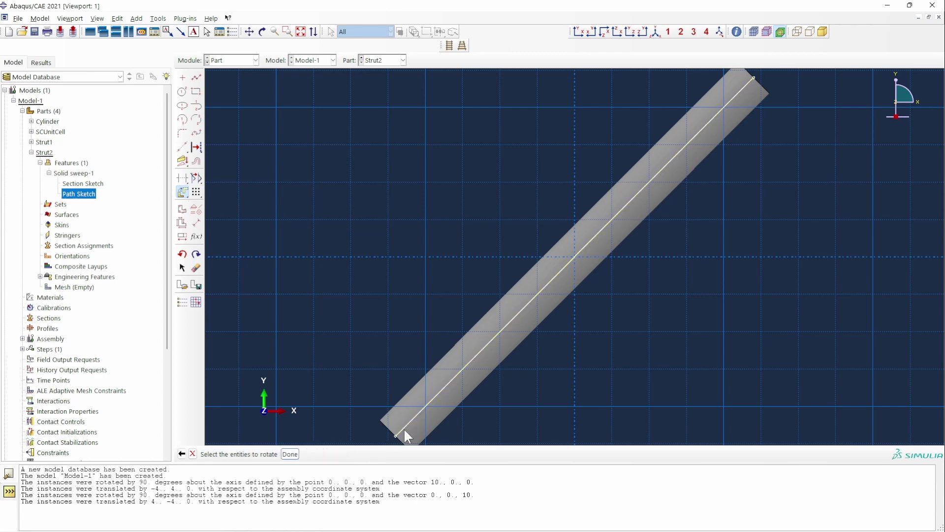
{"action": "left_click", "coordinate": [480, 357]}
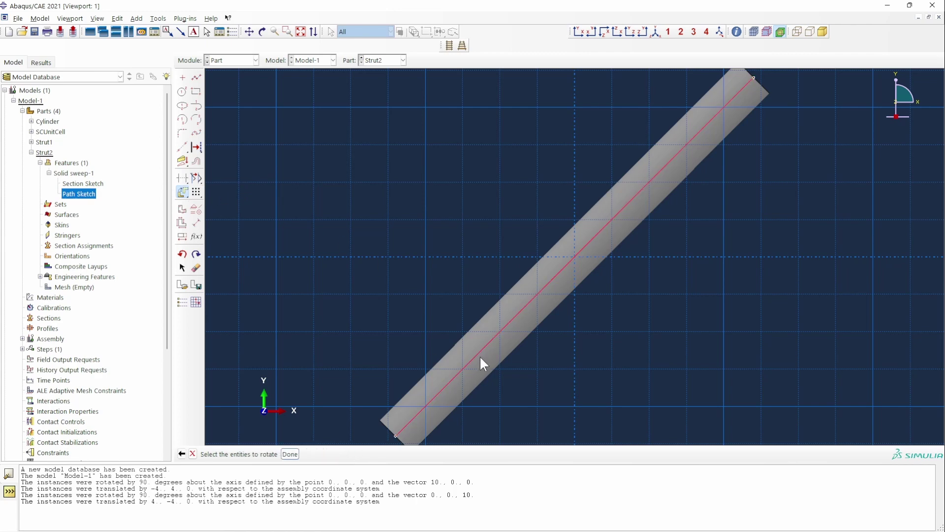
{"action": "left_click", "coordinate": [293, 453]}
{"action": "left_click", "coordinate": [574, 256]}
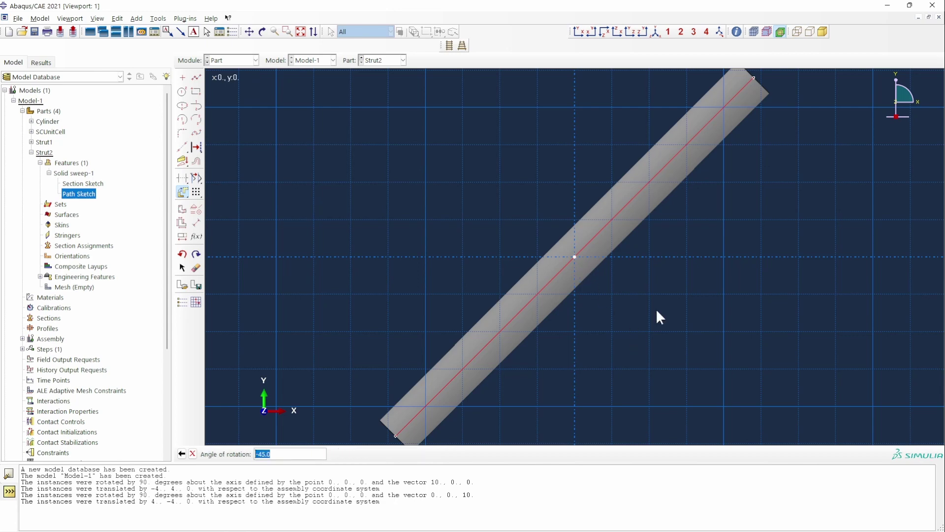
{"action": "type", "text": "90"}
{"action": "key", "text": "Return"}
{"action": "scroll", "coordinate": [752, 246], "scroll_direction": "down", "scroll_amount": 4}
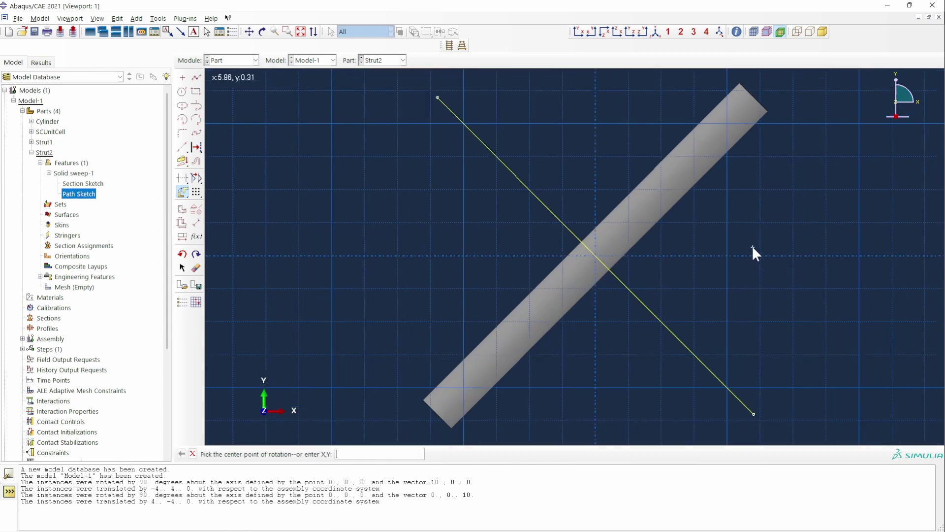
{"action": "right_click", "coordinate": [743, 228]}
{"action": "left_click", "coordinate": [778, 278]}
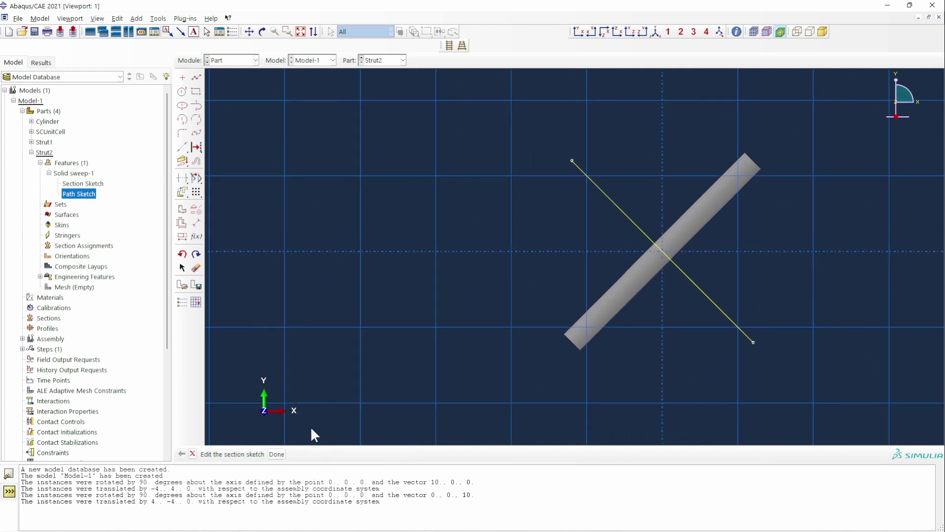
Step: Finish editing the path sketch and regenerate Strut2's features
{"action": "left_click", "coordinate": [277, 454]}
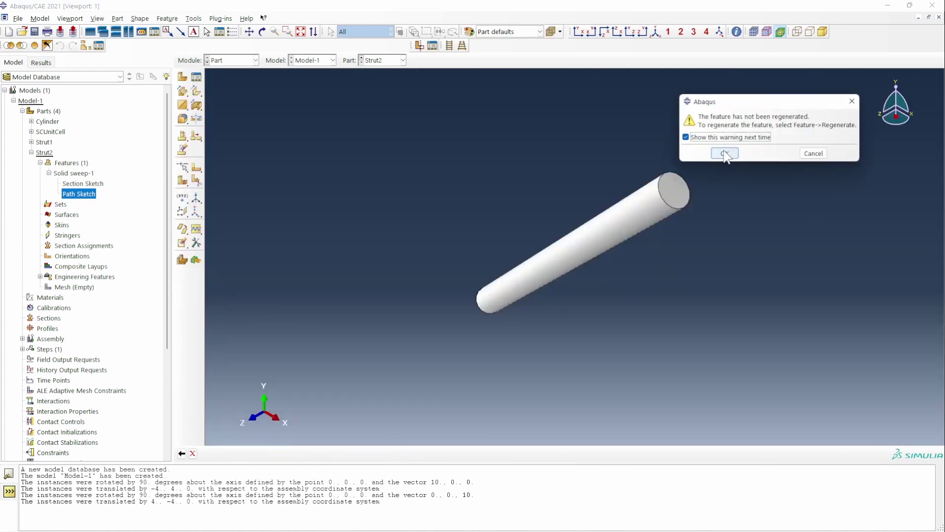
{"action": "left_click", "coordinate": [725, 153]}
{"action": "left_click", "coordinate": [167, 18]}
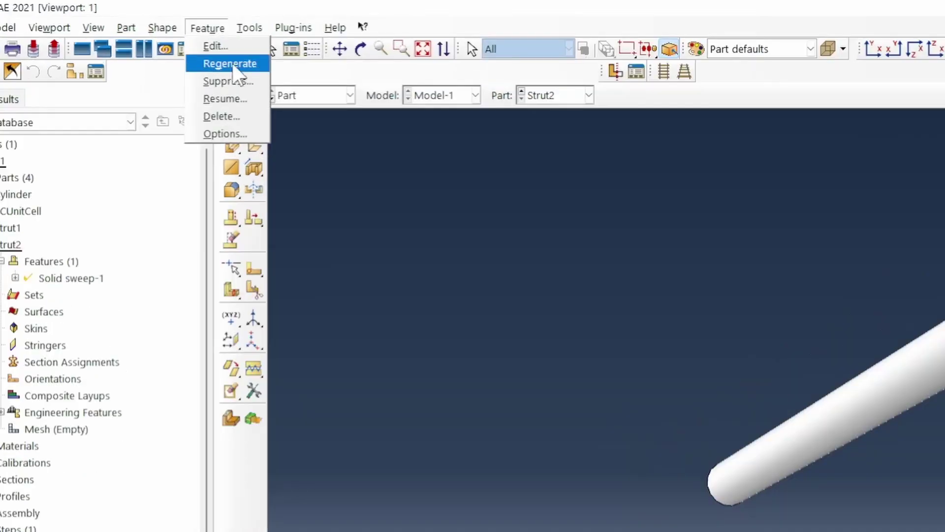
{"action": "left_click", "coordinate": [233, 65]}
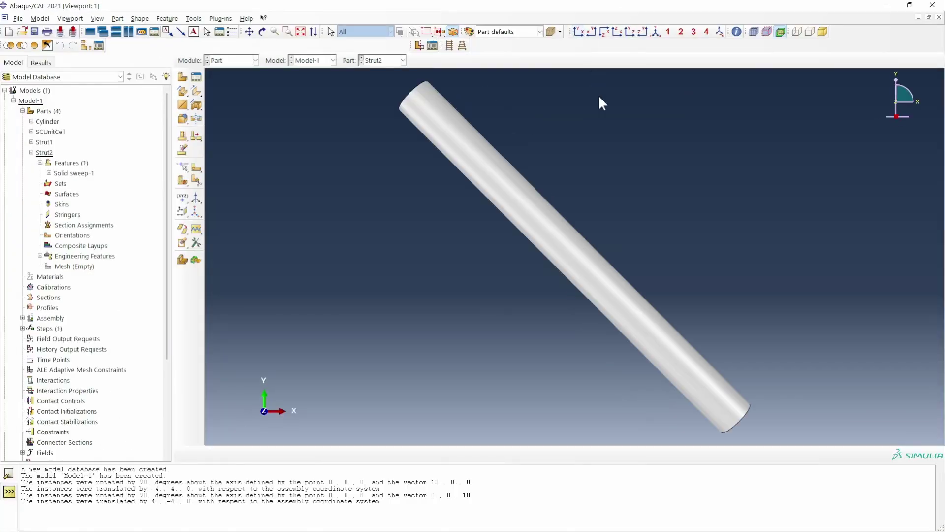
Step: Suppress the SCUnitCell instance in the assembly
{"action": "left_click", "coordinate": [31, 153]}
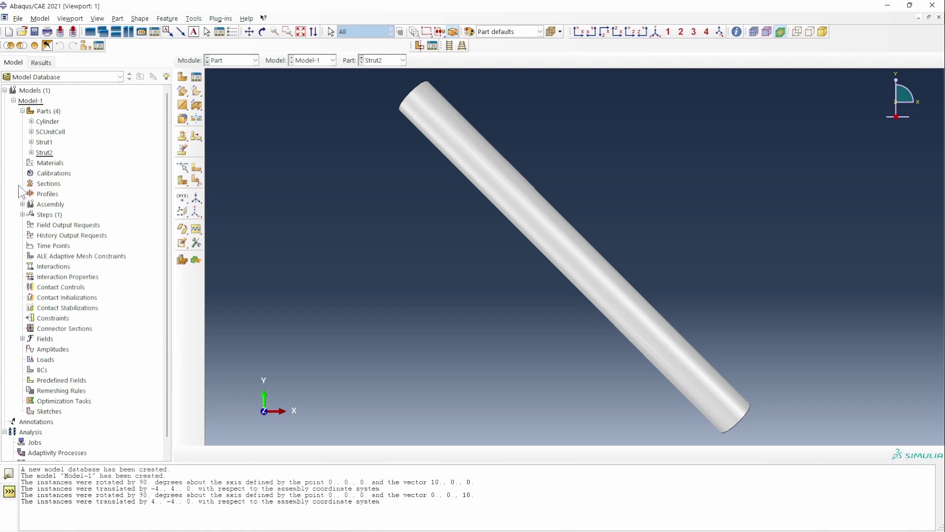
{"action": "left_click", "coordinate": [22, 204]}
{"action": "left_click", "coordinate": [31, 214]}
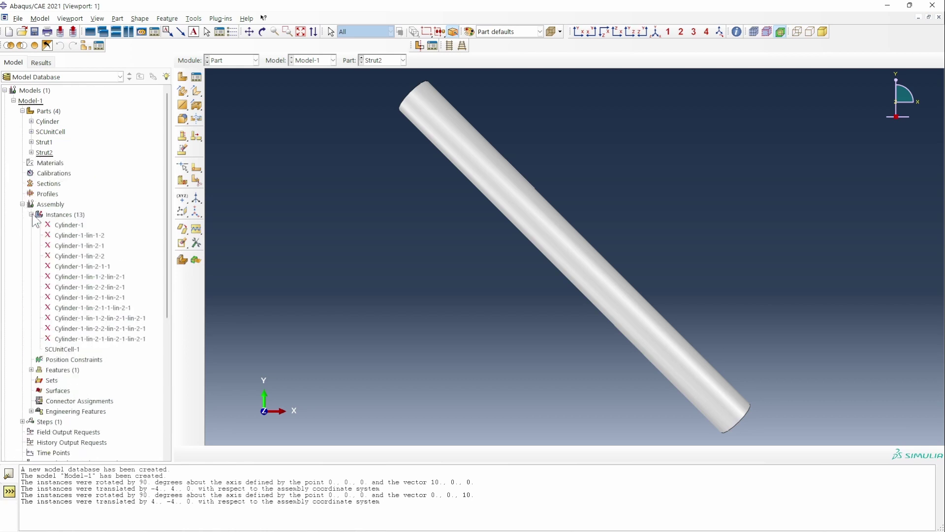
{"action": "scroll", "coordinate": [93, 245], "scroll_direction": "down", "scroll_amount": 2}
{"action": "right_click", "coordinate": [61, 289]}
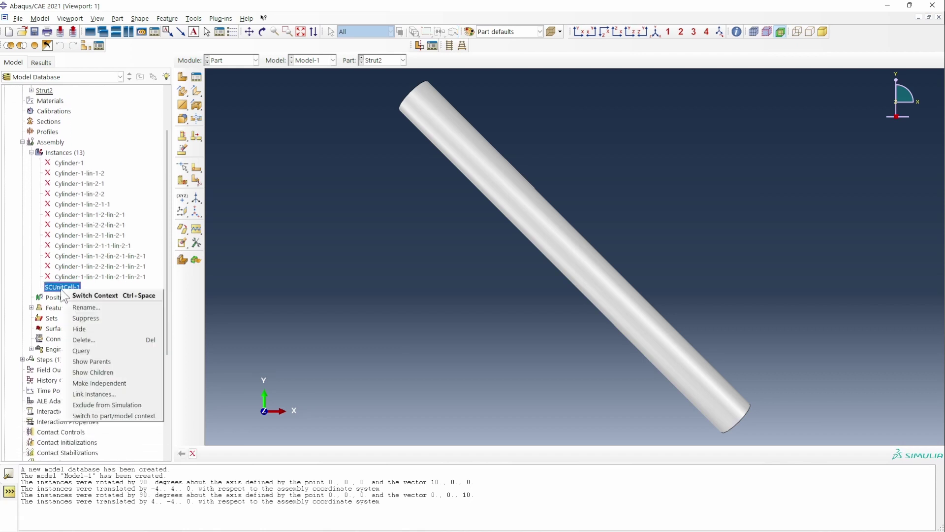
{"action": "left_click", "coordinate": [86, 318]}
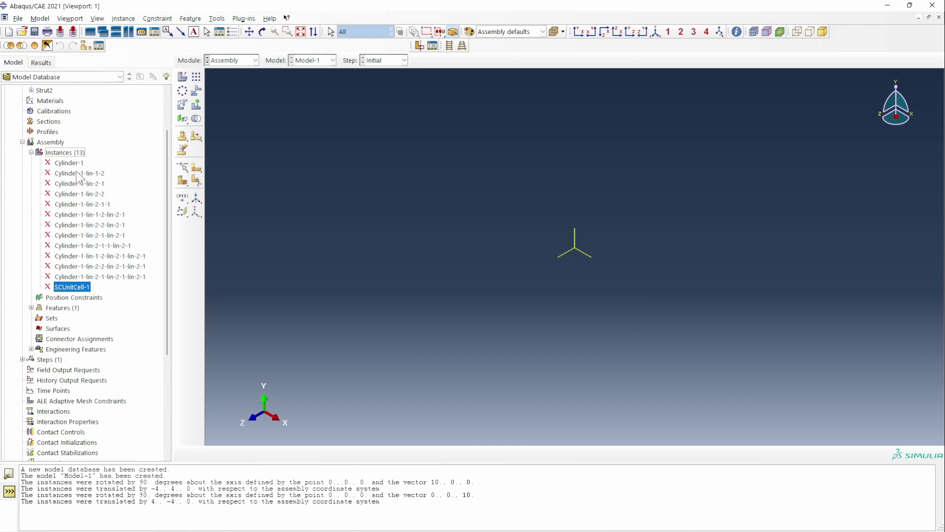
Step: Add dependent instances of the parts Strut1 and Strut2 to the assembly
{"action": "double_click", "coordinate": [69, 153]}
{"action": "left_click", "coordinate": [426, 167]}
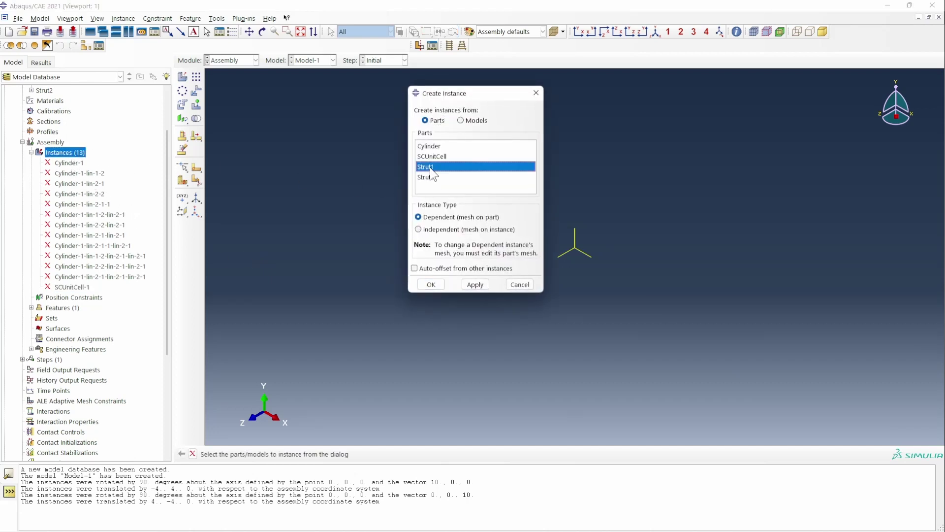
{"action": "left_click", "coordinate": [434, 178], "text": "shift"}
{"action": "left_click", "coordinate": [431, 285]}
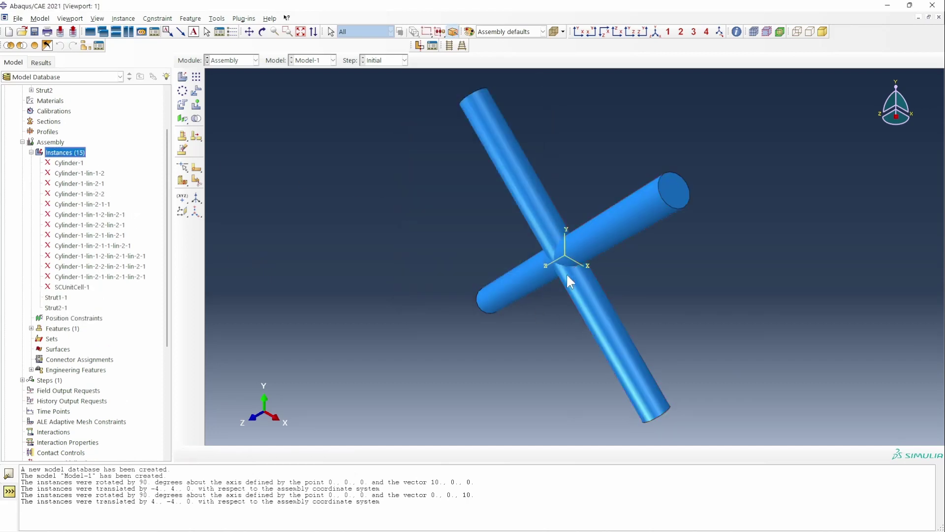
Step: Merge the geometry of both strut instances into a new part named BCCHalf1, suppressing the originals and removing intersecting boundaries
{"action": "left_click", "coordinate": [579, 33]}
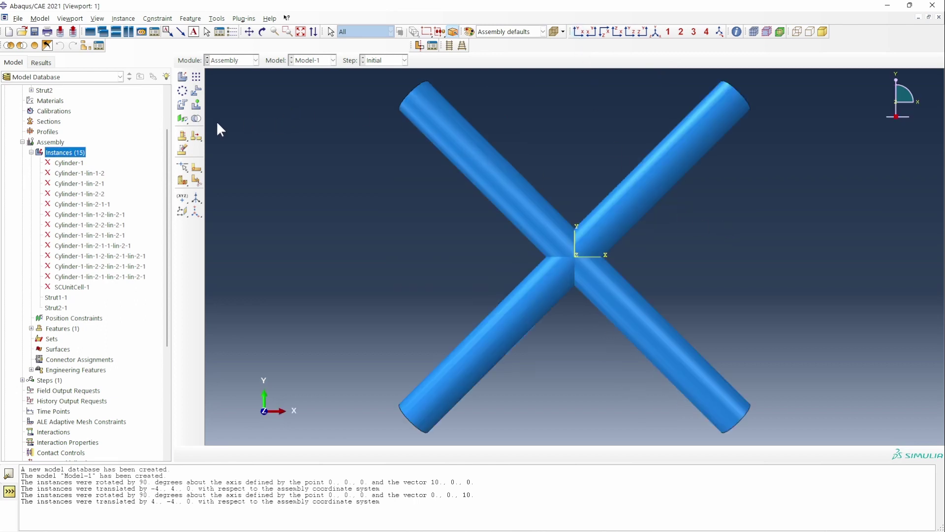
{"action": "scroll", "coordinate": [374, 261], "scroll_direction": "down", "scroll_amount": 2}
{"action": "left_click", "coordinate": [196, 118]}
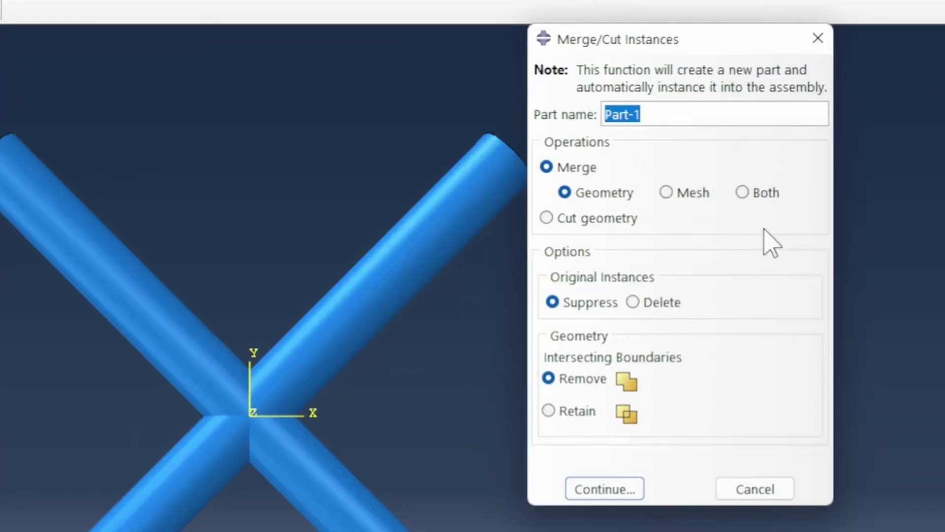
{"action": "type", "text": "BCC"}
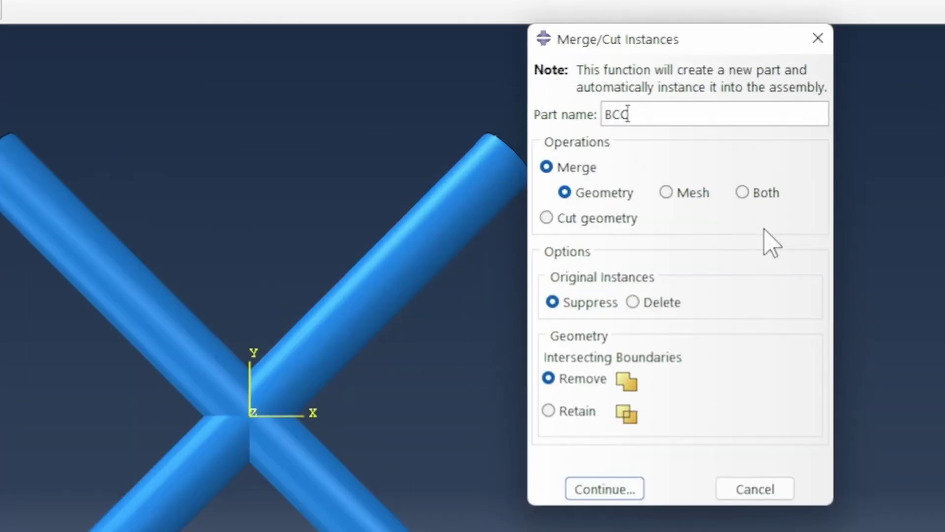
{"action": "type", "text": "Half1"}
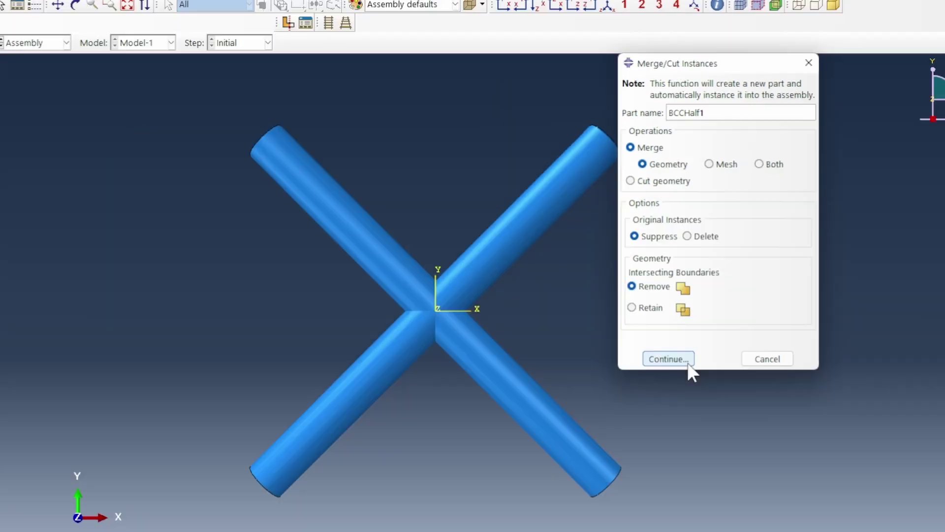
{"action": "left_click", "coordinate": [604, 489]}
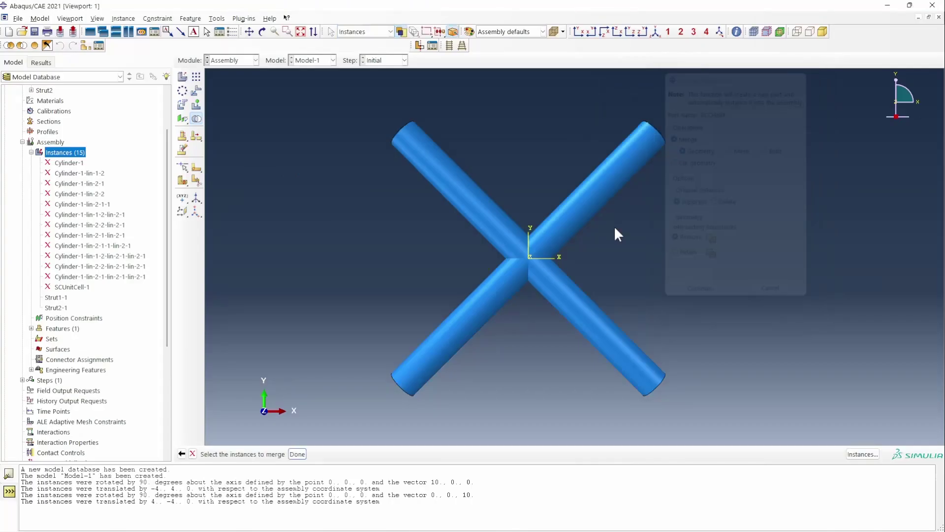
{"action": "left_click_drag", "start_coordinate": [326, 98], "coordinate": [732, 432]}
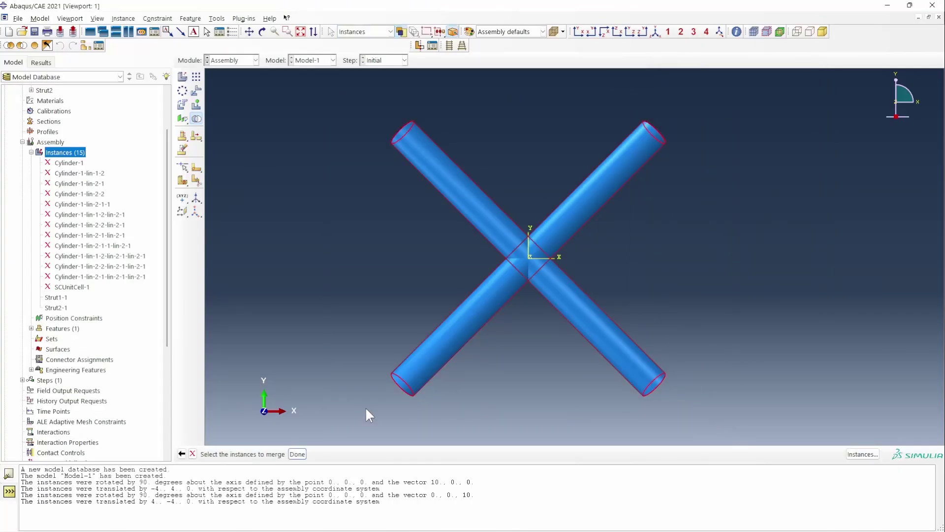
{"action": "left_click", "coordinate": [304, 452]}
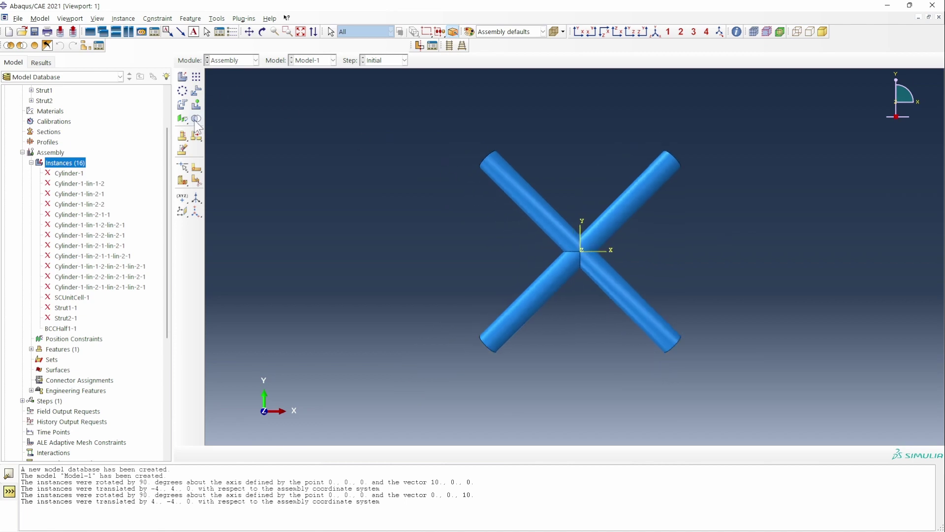
Step: Add a second dependent instance of BCCHalf1 to the assembly
{"action": "double_click", "coordinate": [65, 163]}
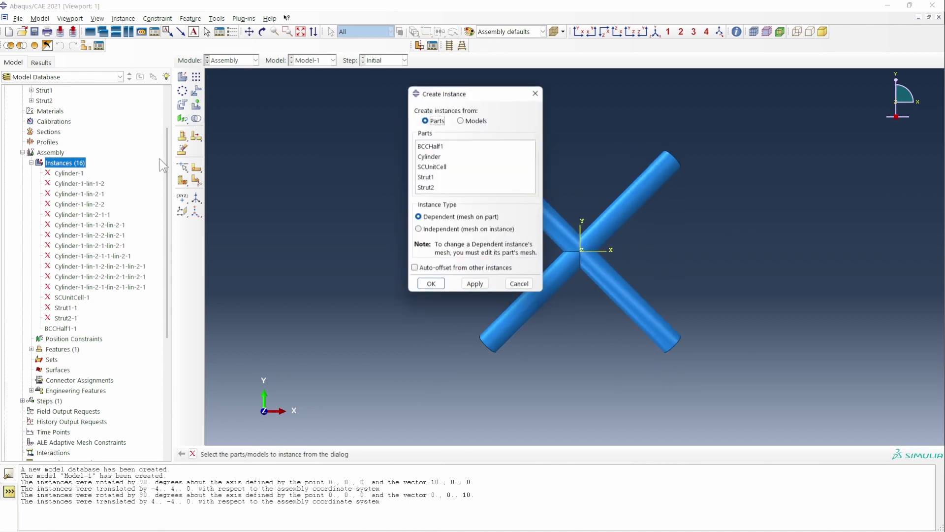
{"action": "left_click", "coordinate": [430, 146]}
{"action": "left_click", "coordinate": [430, 284]}
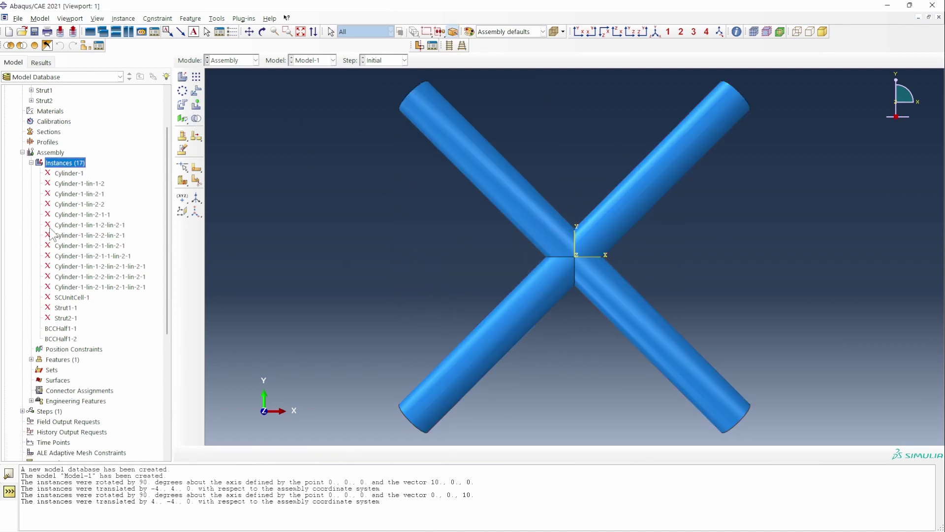
Step: Rotate the second BCCHalf1 instance by 90 degrees about the global Y axis through the origin
{"action": "left_click", "coordinate": [182, 105]}
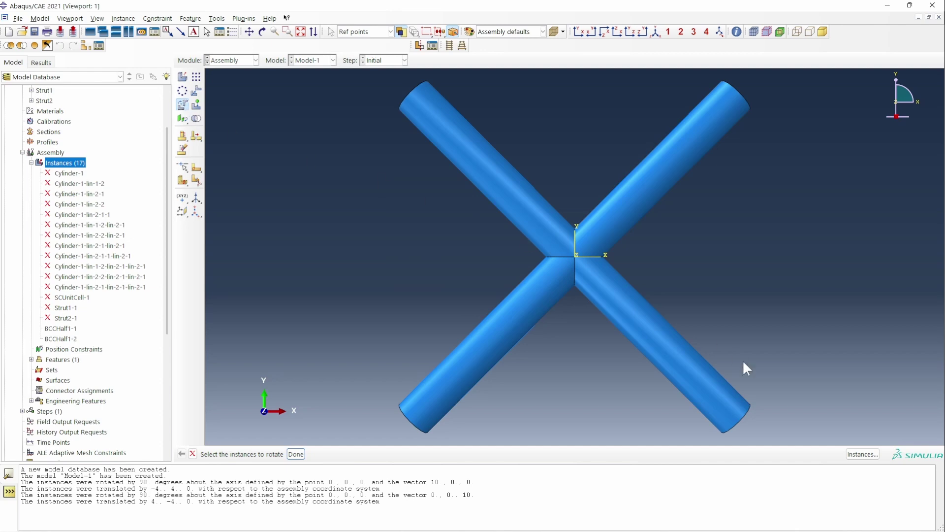
{"action": "left_click", "coordinate": [862, 454]}
{"action": "scroll", "coordinate": [290, 189], "scroll_direction": "down", "scroll_amount": 3}
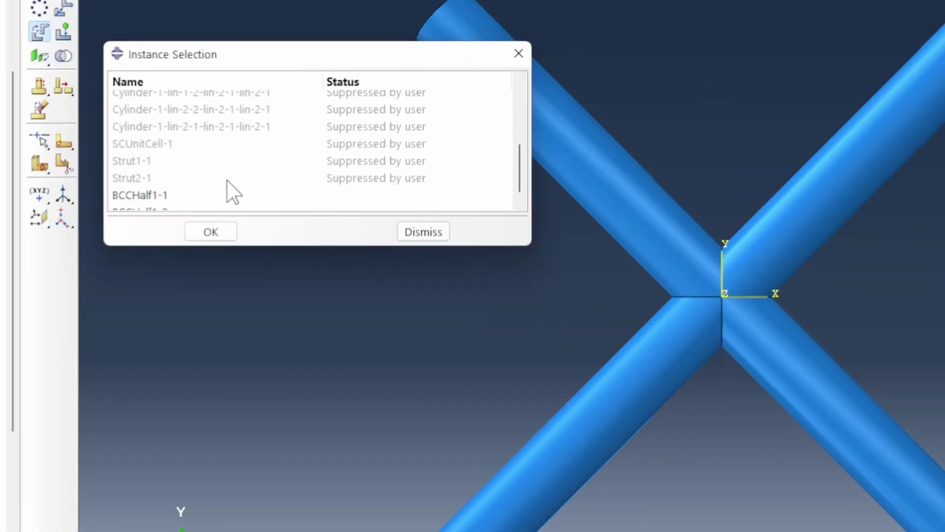
{"action": "left_click", "coordinate": [154, 203]}
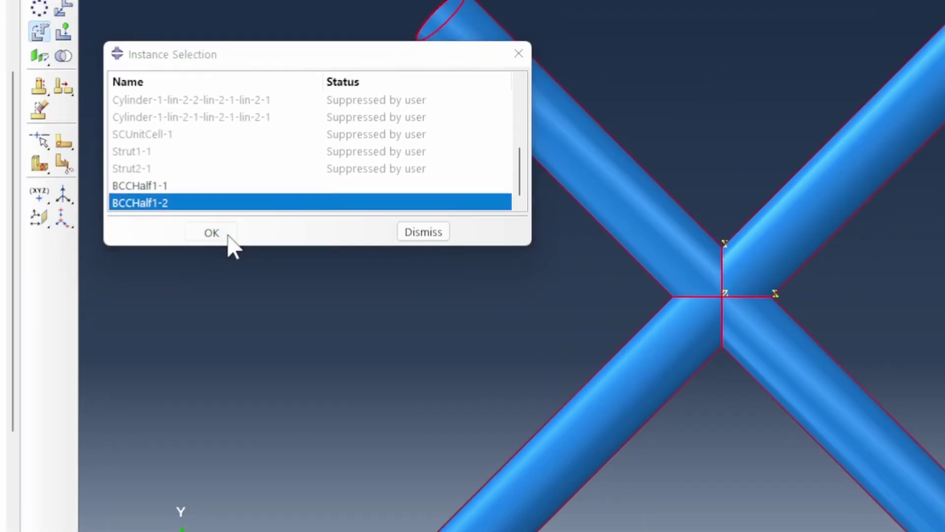
{"action": "left_click", "coordinate": [229, 236]}
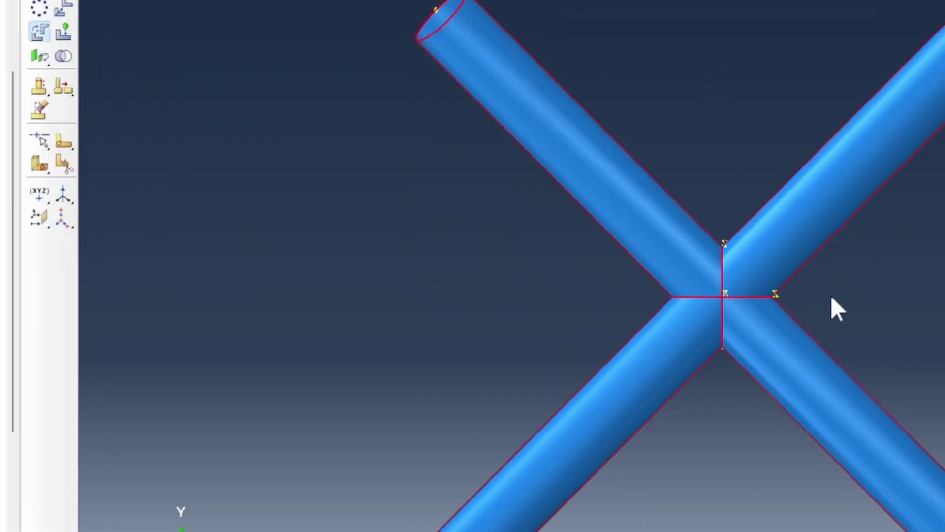
{"action": "left_click", "coordinate": [724, 297]}
{"action": "left_click", "coordinate": [725, 244]}
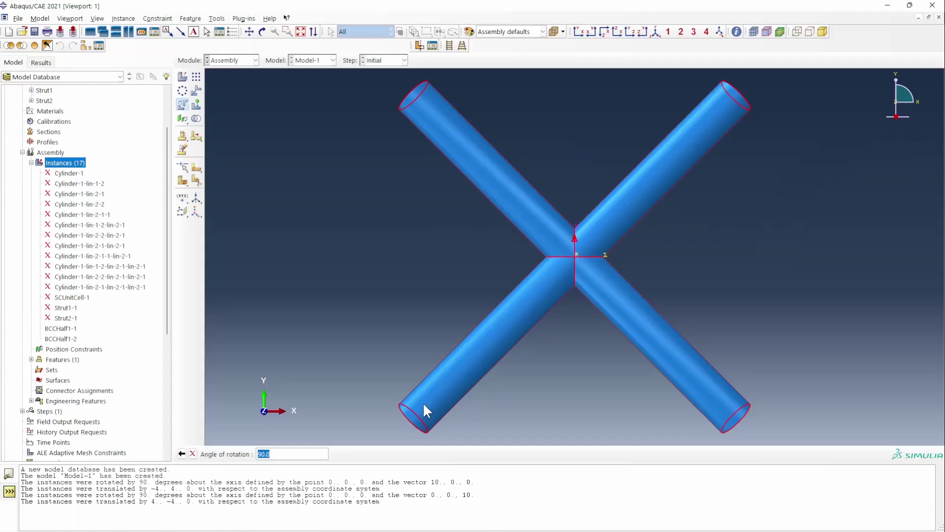
{"action": "key", "text": "Return"}
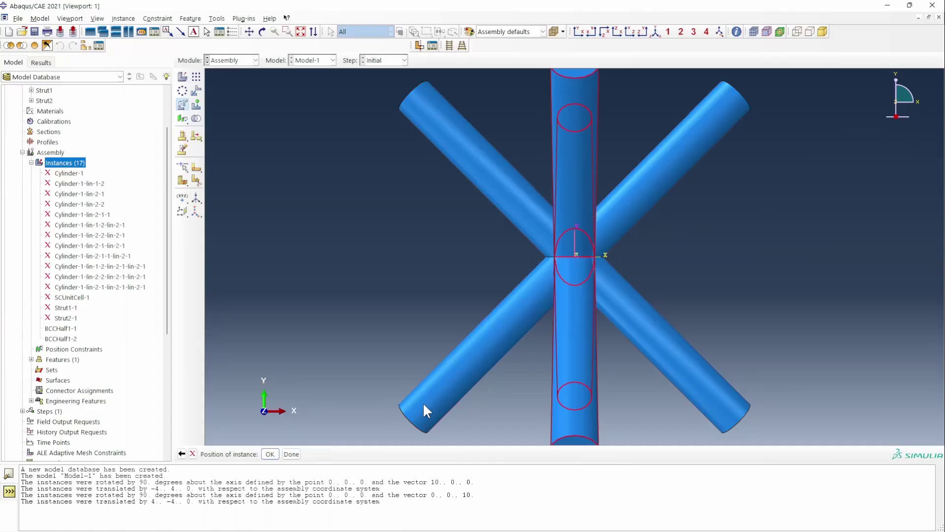
{"action": "left_click", "coordinate": [269, 453]}
Step: Merge the geometry of both BCCHalf1 instances into a new part named BCCUnitCell, suppressing the originals and removing intersecting boundaries
{"action": "scroll", "coordinate": [466, 269], "scroll_direction": "down", "scroll_amount": 4}
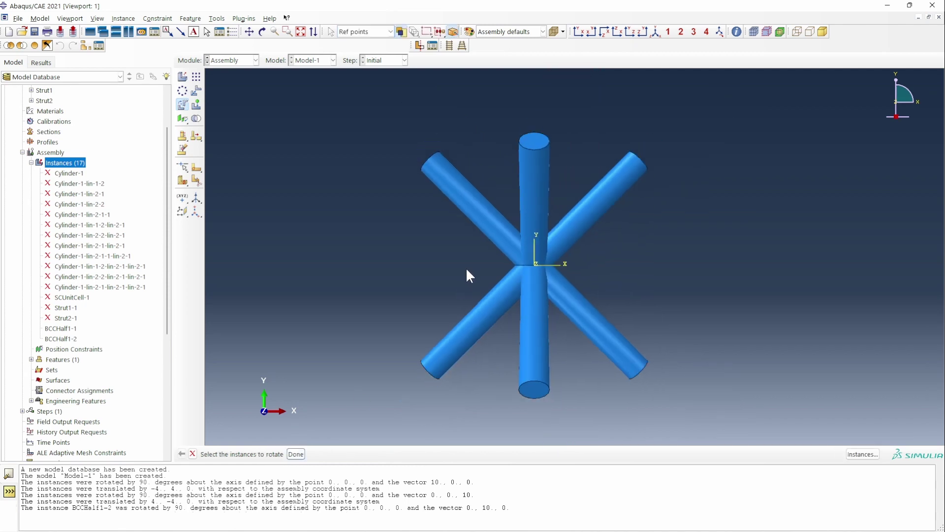
{"action": "left_click", "coordinate": [656, 31]}
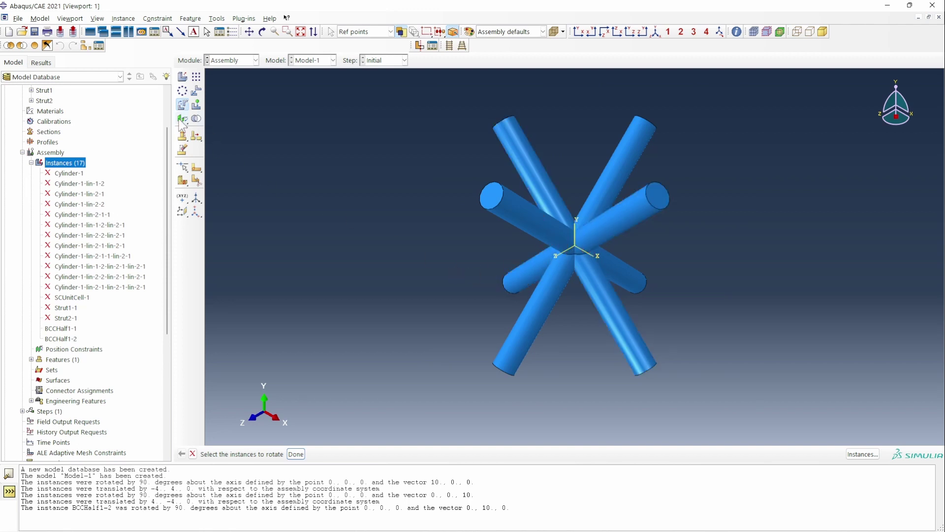
{"action": "left_click", "coordinate": [196, 118]}
{"action": "type", "text": "BCCUnitCell"}
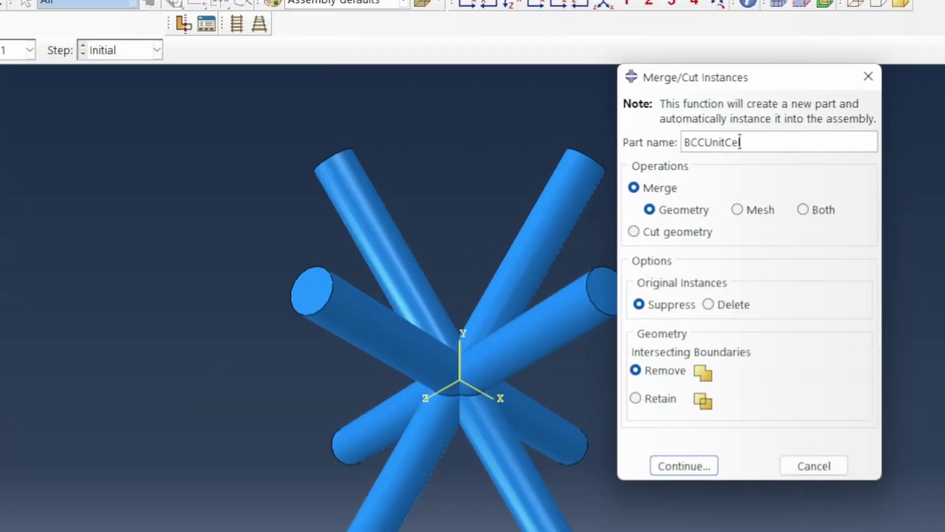
{"action": "left_click", "coordinate": [681, 467]}
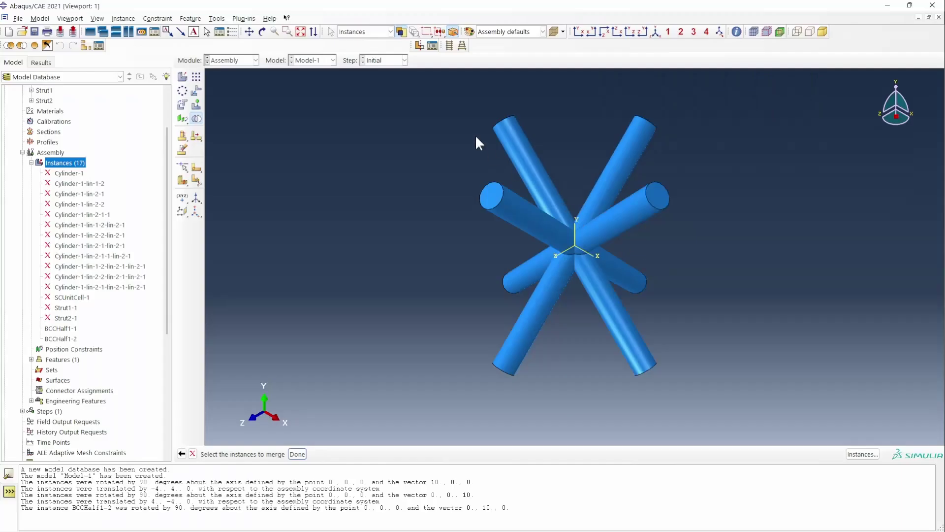
{"action": "left_click_drag", "start_coordinate": [222, 106], "coordinate": [579, 272]}
{"action": "left_click_drag", "start_coordinate": [643, 185], "coordinate": [757, 416]}
{"action": "left_click", "coordinate": [298, 453]}
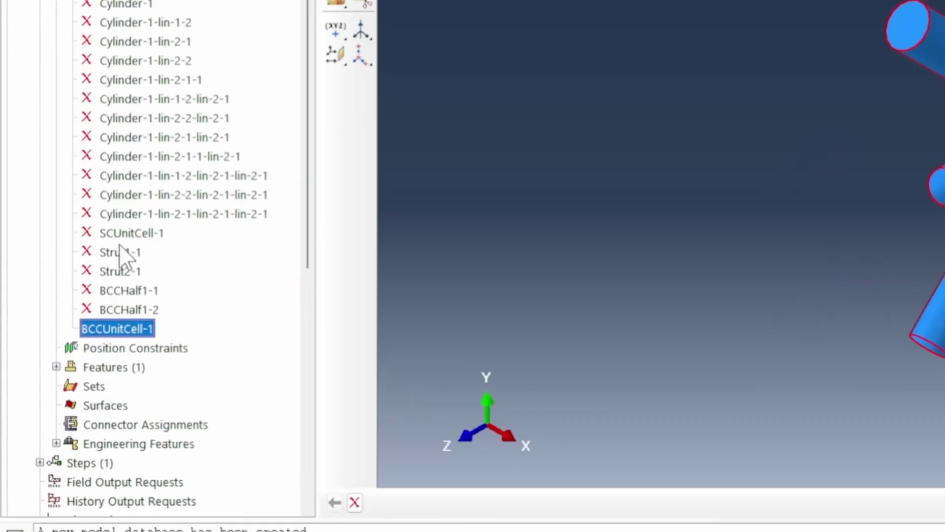
Step: Resume the suppressed SCUnitCell instance in the assembly
{"action": "left_click", "coordinate": [127, 234]}
{"action": "right_click", "coordinate": [126, 235]}
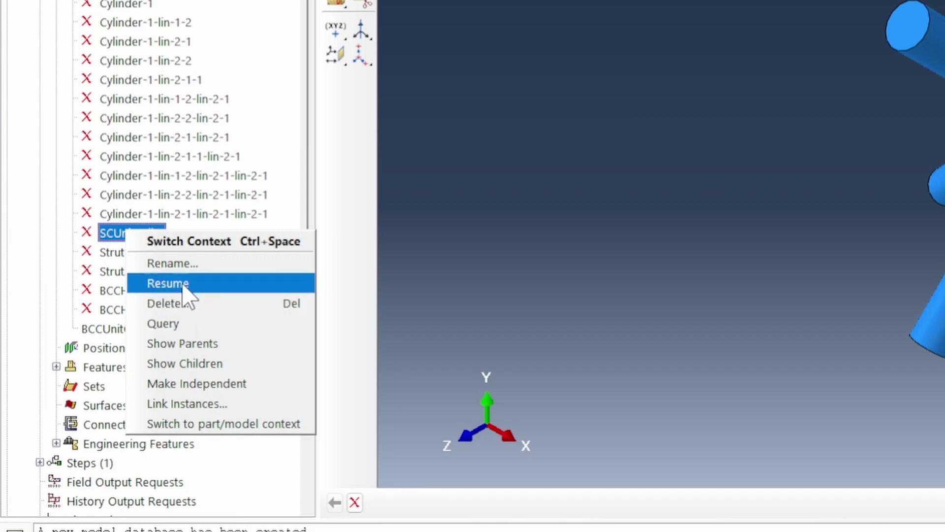
{"action": "left_click", "coordinate": [242, 284]}
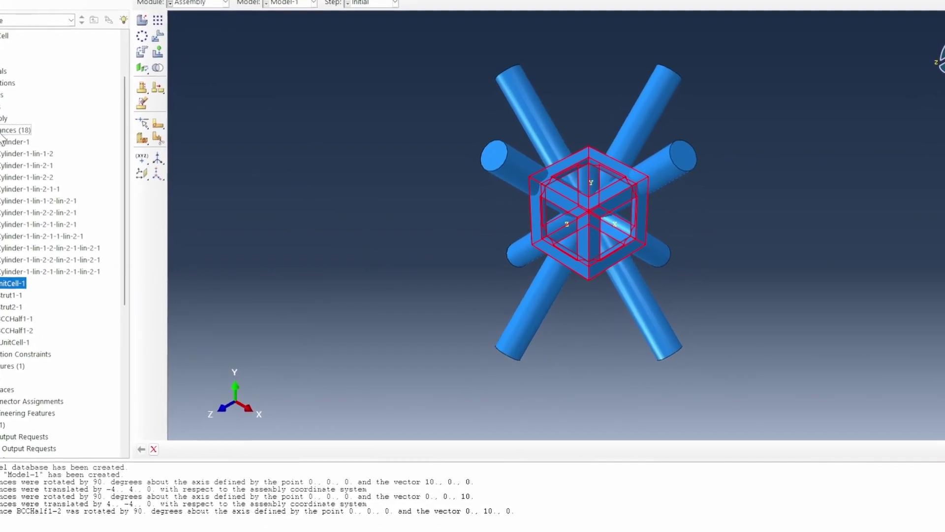
Step: Translate the BCCUnitCell instance along the vector from 0,0,0 to 2,2,2 and accept its position
{"action": "left_click", "coordinate": [332, 10]}
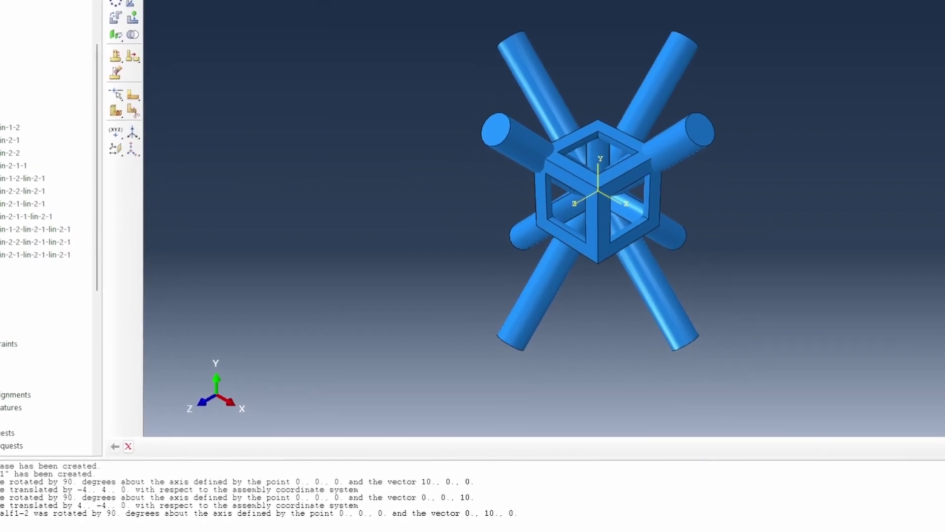
{"action": "left_click_drag", "start_coordinate": [621, 215], "coordinate": [712, 126]}
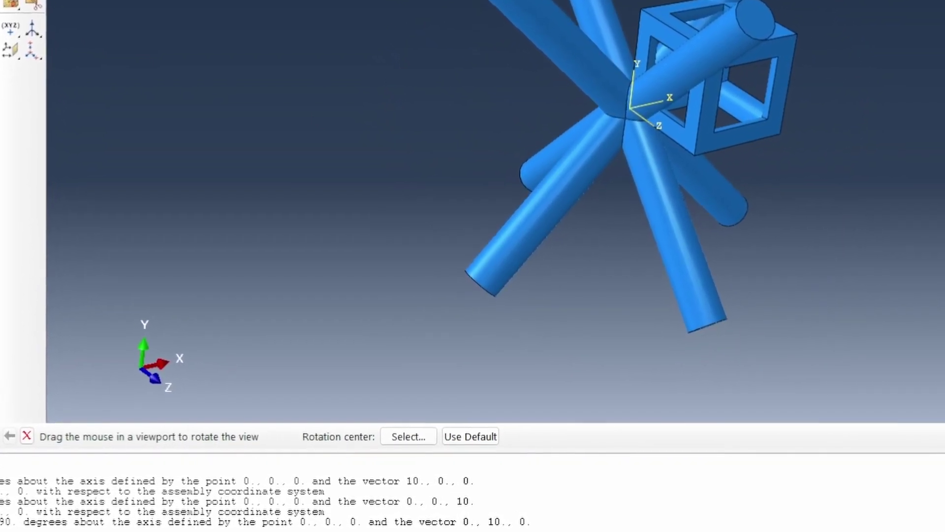
{"action": "key", "text": "Escape"}
{"action": "left_click", "coordinate": [574, 179]}
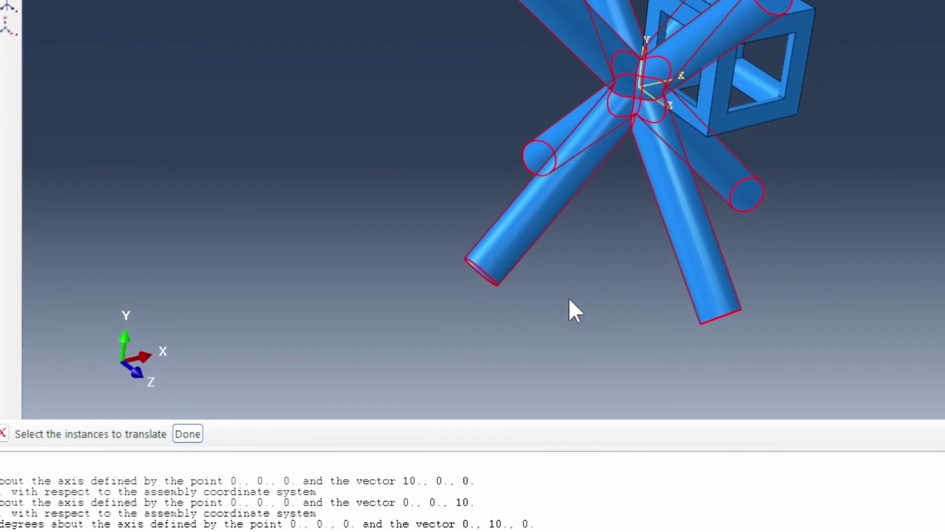
{"action": "left_click", "coordinate": [180, 432]}
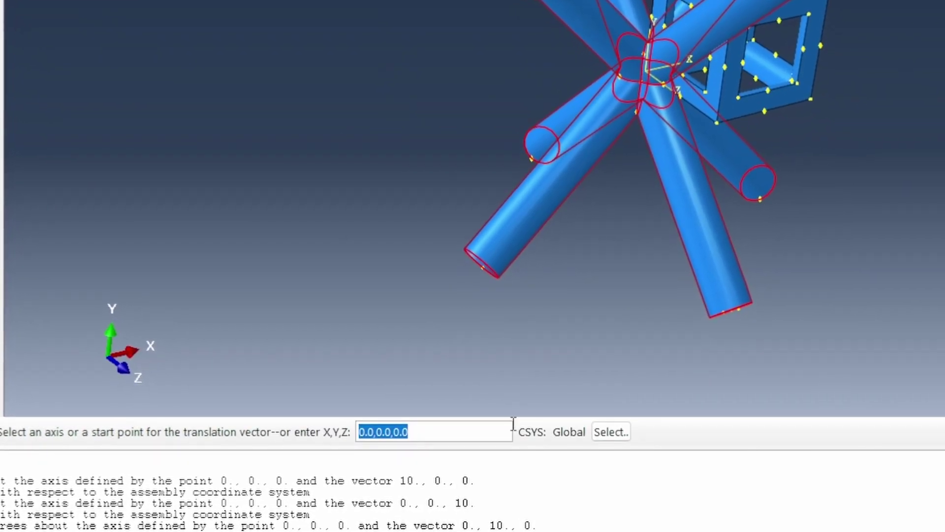
{"action": "key", "text": "Return"}
{"action": "left_click", "coordinate": [392, 431]}
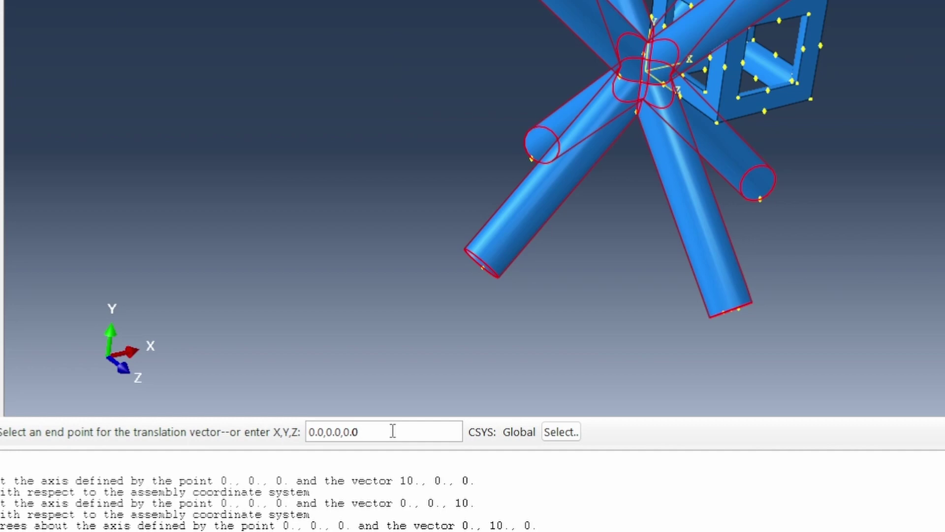
{"action": "key", "text": "BackSpace"}
{"action": "key", "text": "BackSpace"}
{"action": "key", "text": "BackSpace"}
{"action": "key", "text": "BackSpace"}
{"action": "key", "text": "BackSpace"}
{"action": "key", "text": "BackSpace"}
{"action": "key", "text": "BackSpace"}
{"action": "key", "text": "BackSpace"}
{"action": "key", "text": "BackSpace"}
{"action": "key", "text": "BackSpace"}
{"action": "type", "text": "2,2,2"}
{"action": "key", "text": "Return"}
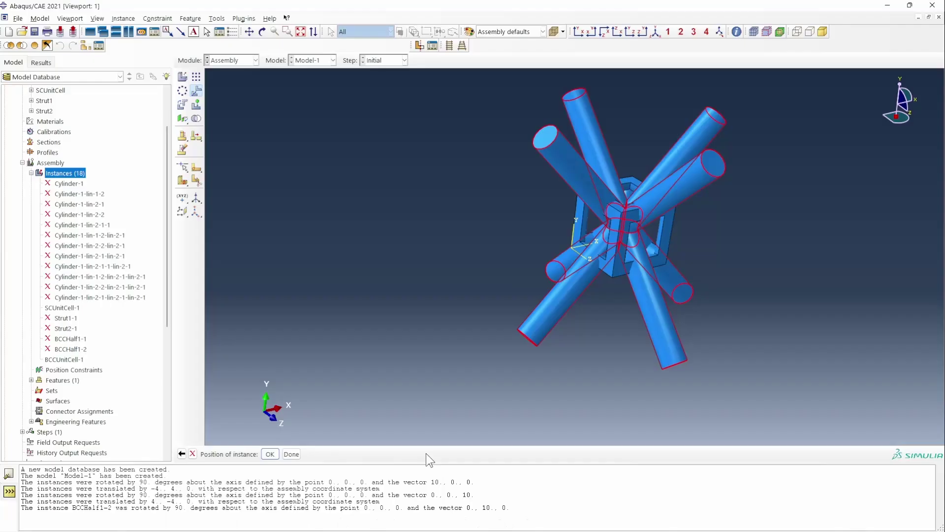
{"action": "left_click", "coordinate": [276, 452]}
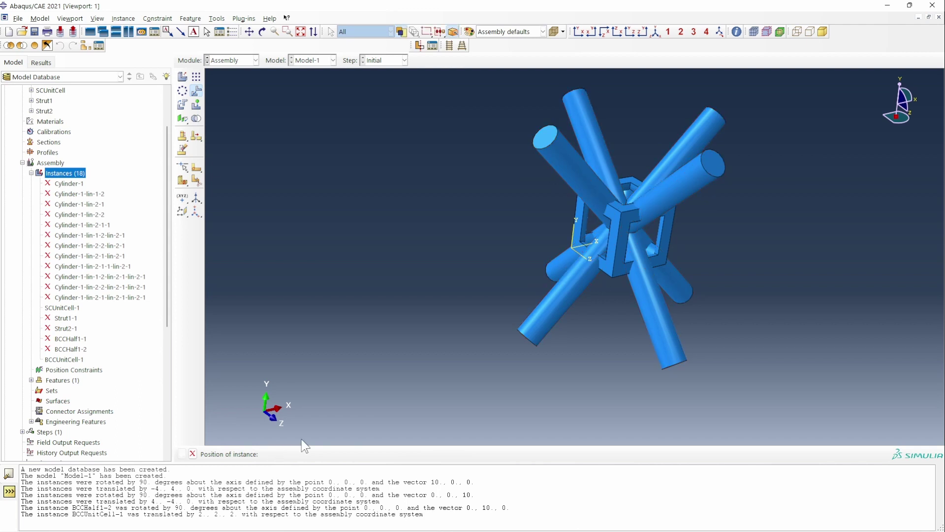
Step: Merge the geometry of the SCUnitCell and BCCUnitCell instances into a new part named SCBCCUnitCell, suppressing the originals and removing intersecting boundaries
{"action": "left_click", "coordinate": [263, 31]}
{"action": "left_click_drag", "start_coordinate": [649, 261], "coordinate": [588, 210]}
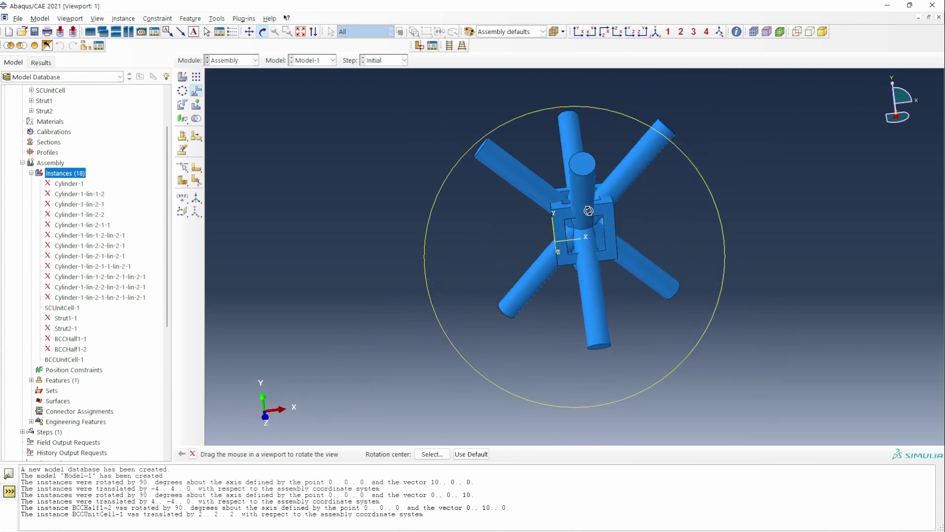
{"action": "left_click", "coordinate": [196, 119]}
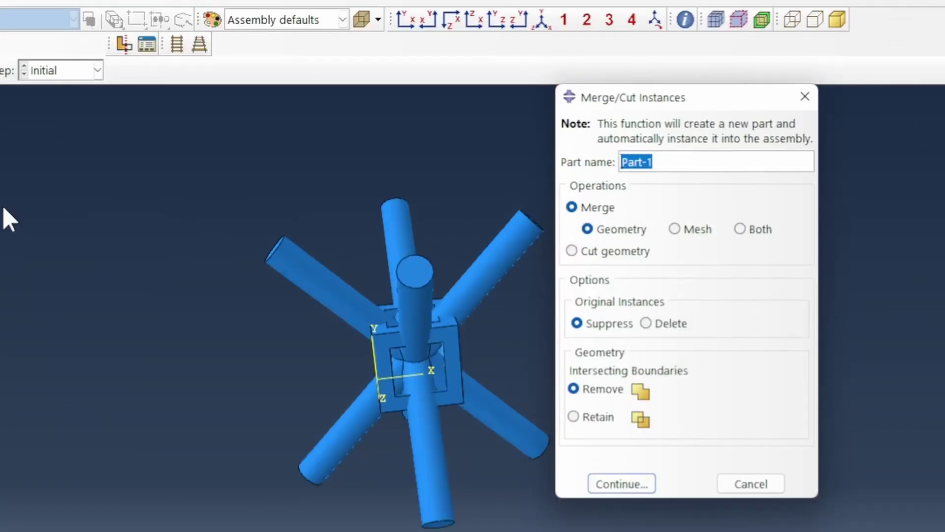
{"action": "type", "text": "SCBCCUnitCell"}
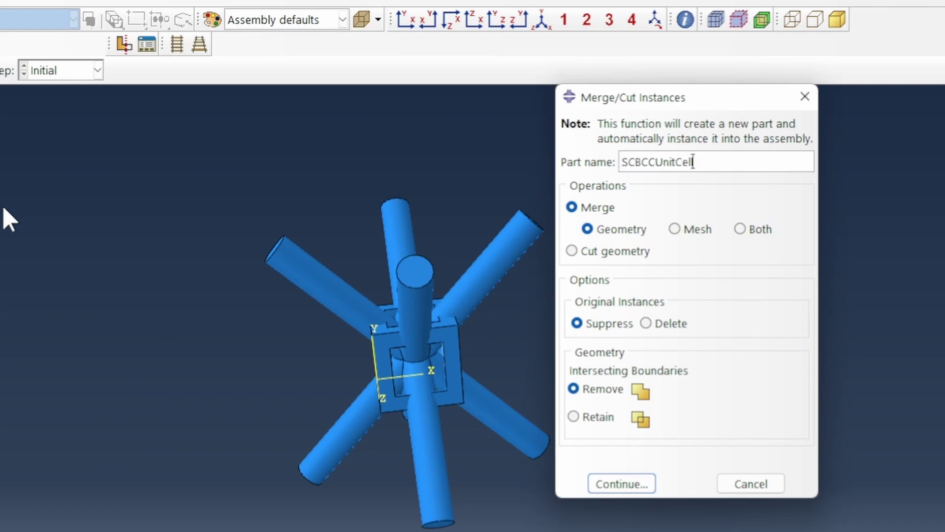
{"action": "left_click", "coordinate": [623, 487]}
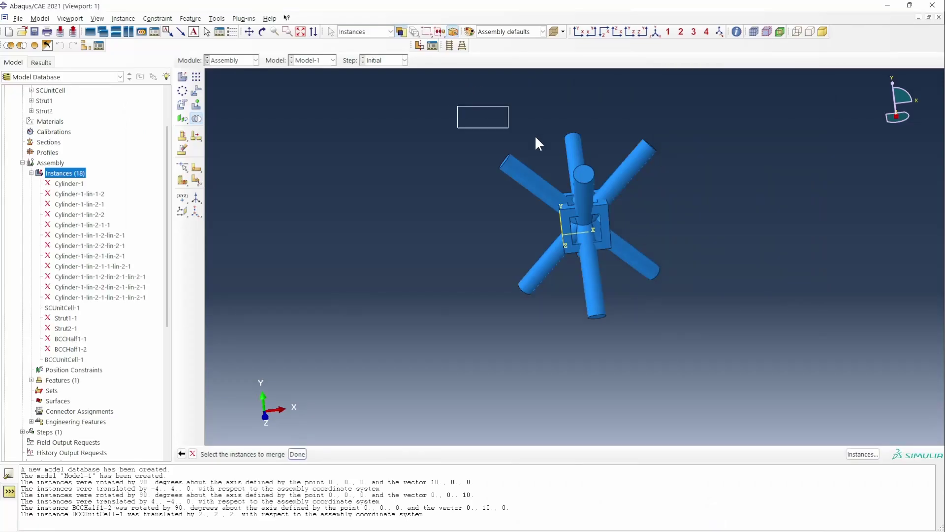
{"action": "left_click_drag", "start_coordinate": [536, 142], "coordinate": [758, 384]}
{"action": "left_click", "coordinate": [297, 453]}
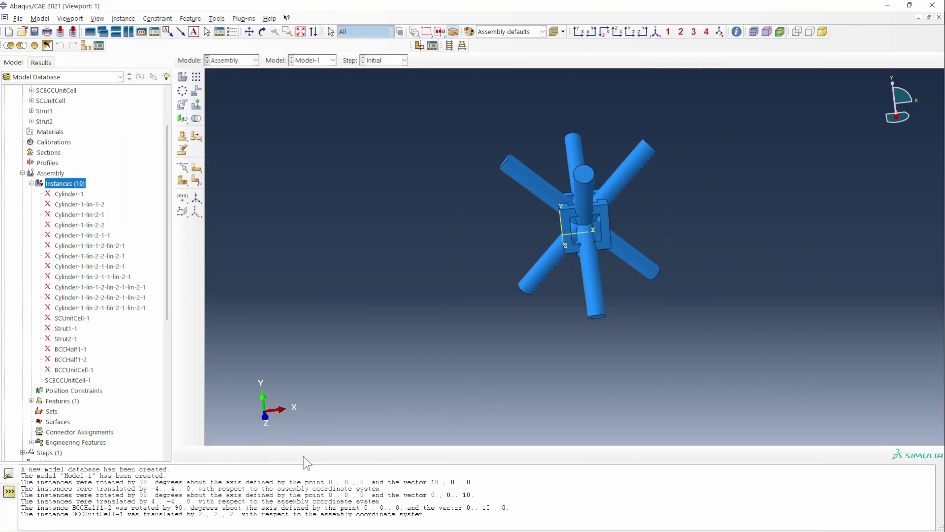
Step: Collapse the assembly tree and open the SCBCCUnitCell part for editing
{"action": "left_click", "coordinate": [22, 173]}
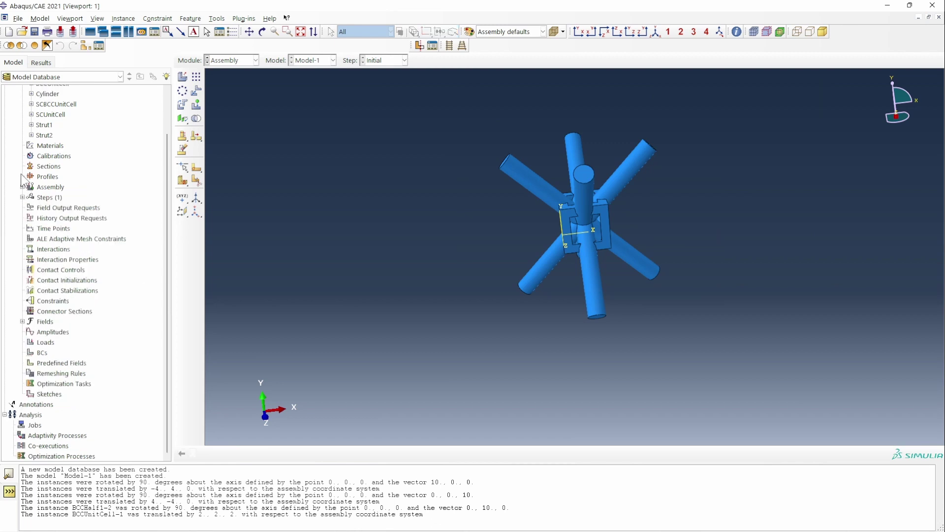
{"action": "scroll", "coordinate": [30, 168], "scroll_direction": "up", "scroll_amount": 2}
{"action": "left_click", "coordinate": [43, 154]}
{"action": "double_click", "coordinate": [43, 154]}
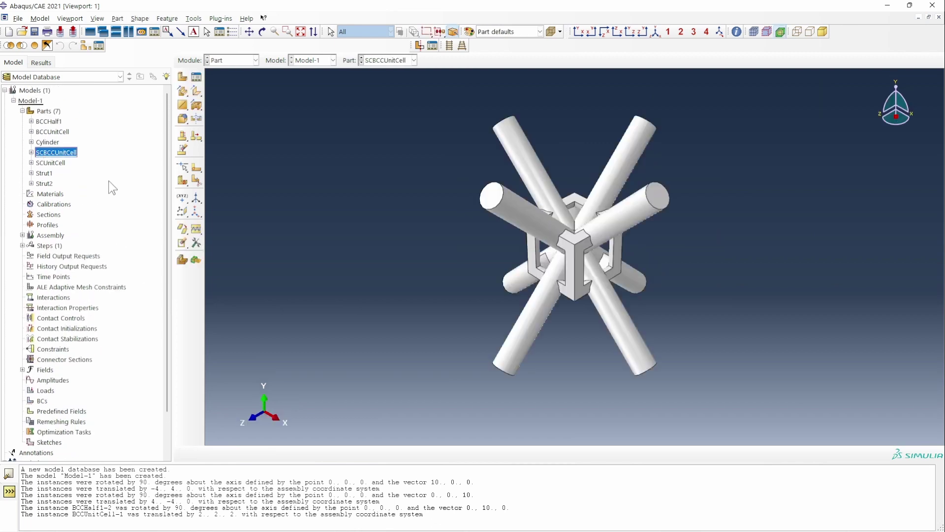
Step: Start an extruded cut on the cube's +X face and sketch a rectangle matching the face's outer square outline
{"action": "left_click", "coordinate": [197, 106]}
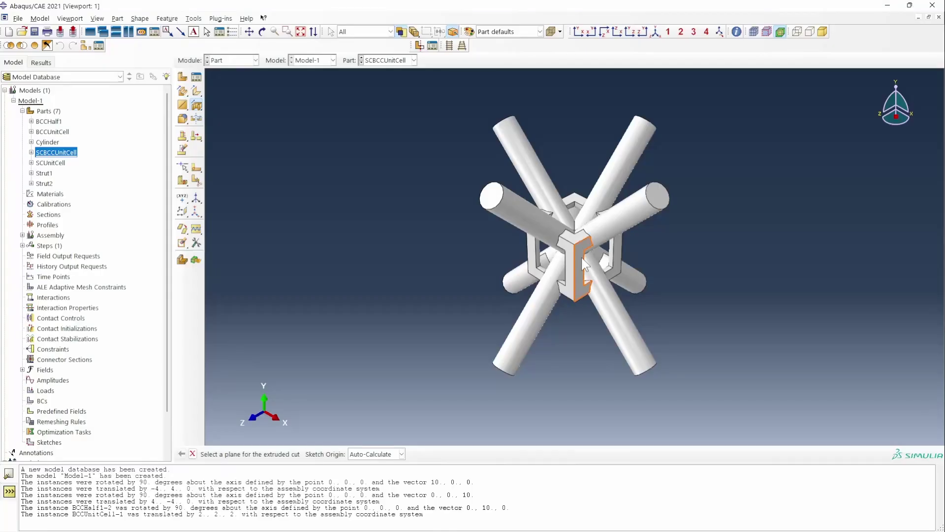
{"action": "left_click", "coordinate": [581, 258]}
{"action": "left_click", "coordinate": [574, 267]}
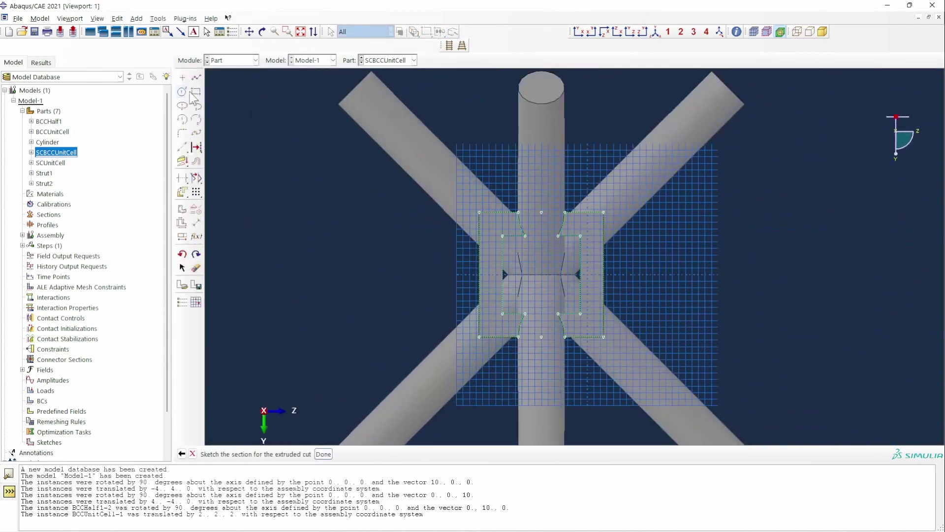
{"action": "left_click", "coordinate": [196, 91]}
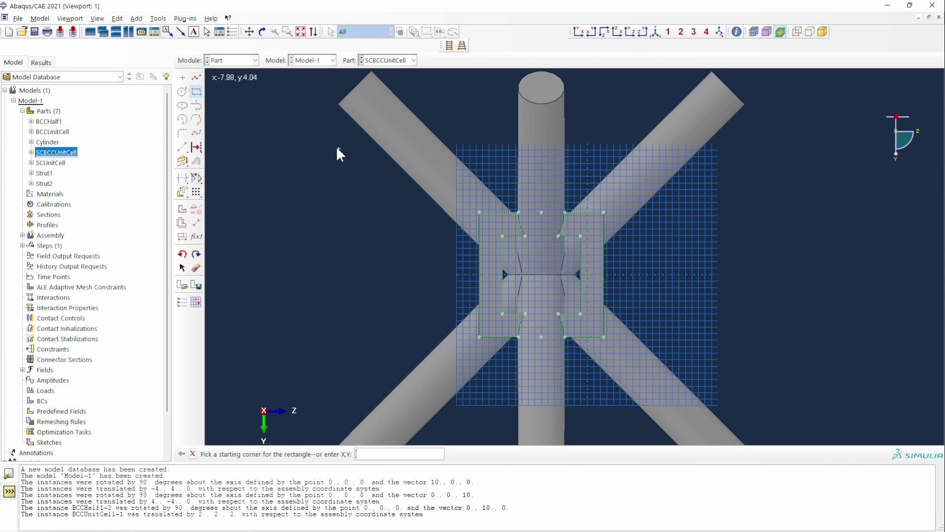
{"action": "left_click", "coordinate": [480, 211]}
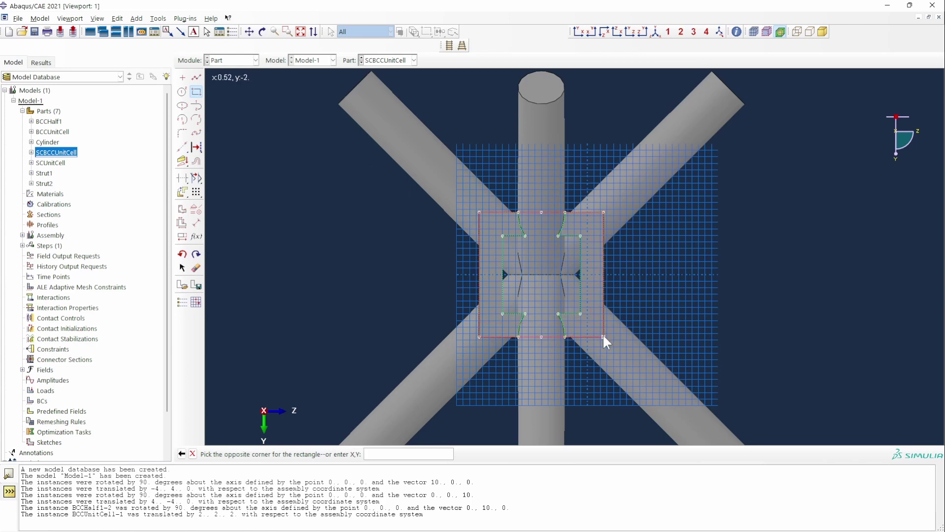
{"action": "left_click", "coordinate": [603, 335]}
Step: Sketch a larger rectangle enclosing all protruding struts and cut Through All to trim the material outside the cube's X-direction outline
{"action": "scroll", "coordinate": [779, 308], "scroll_direction": "down", "scroll_amount": 3}
{"action": "left_click", "coordinate": [459, 126]}
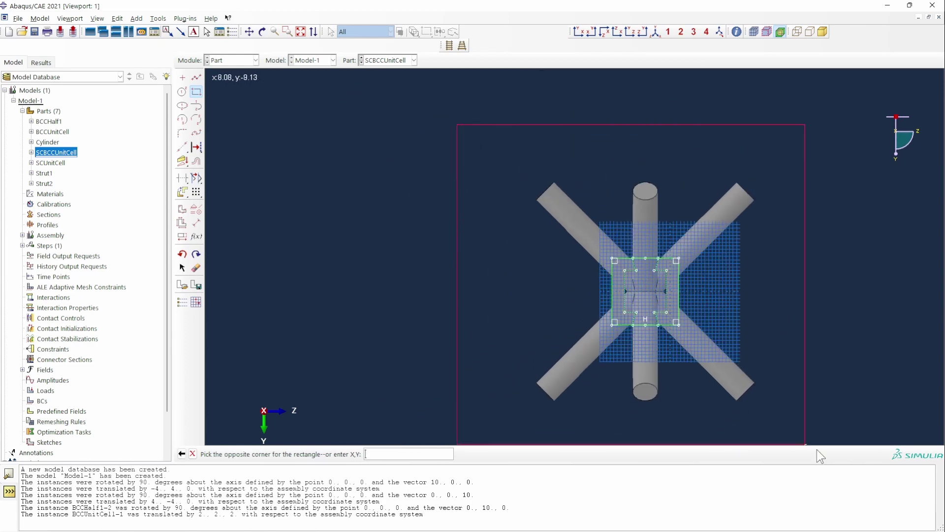
{"action": "left_click", "coordinate": [809, 437]}
{"action": "right_click", "coordinate": [844, 375]}
{"action": "left_click", "coordinate": [868, 425]}
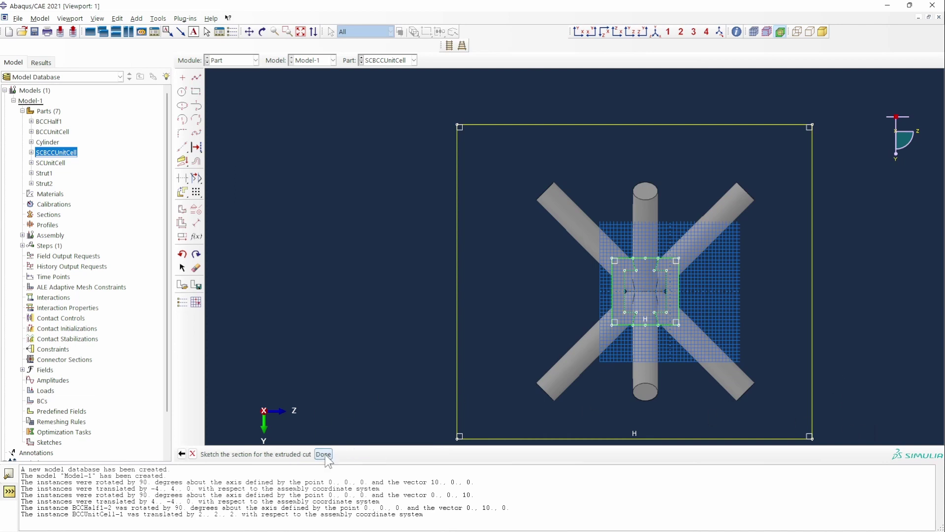
{"action": "left_click", "coordinate": [329, 453]}
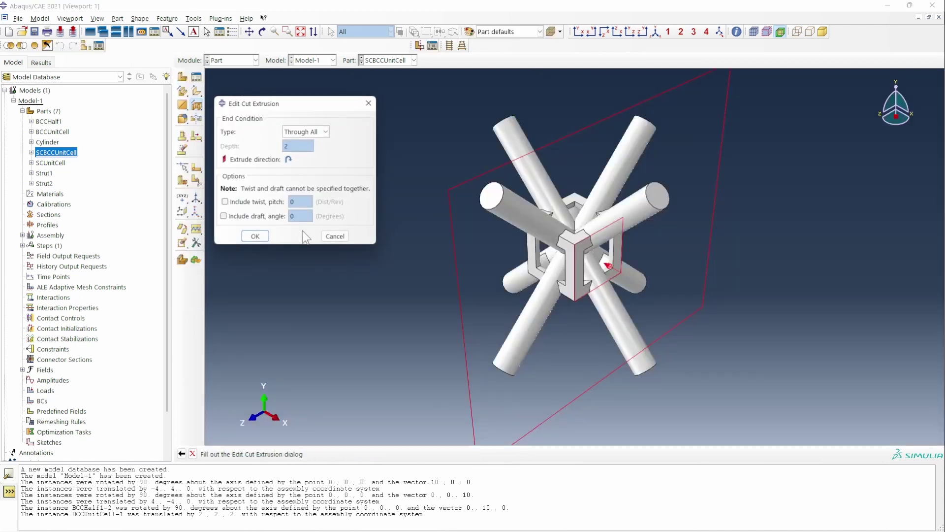
{"action": "left_click", "coordinate": [254, 236]}
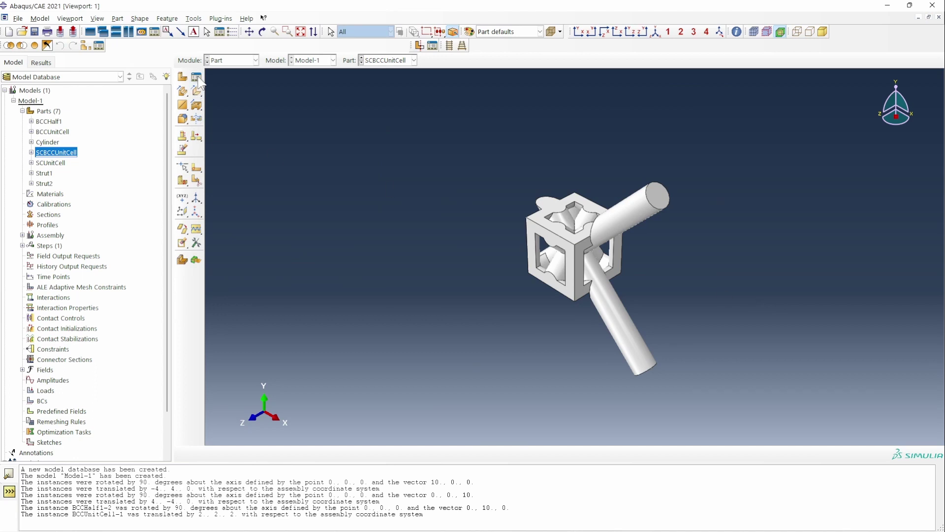
Step: Start an extruded cut on the cube's +Y face and sketch a rectangle along the square face outline
{"action": "left_click", "coordinate": [196, 105]}
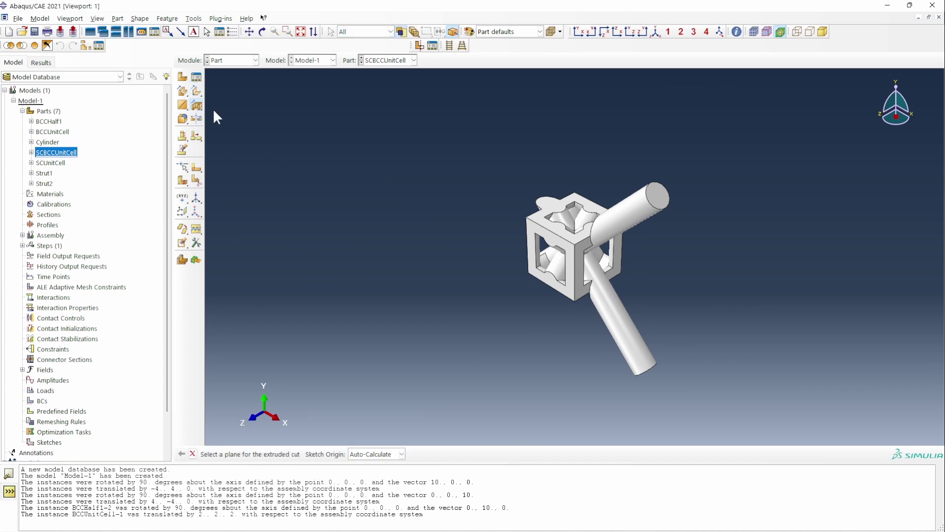
{"action": "left_click", "coordinate": [541, 217]}
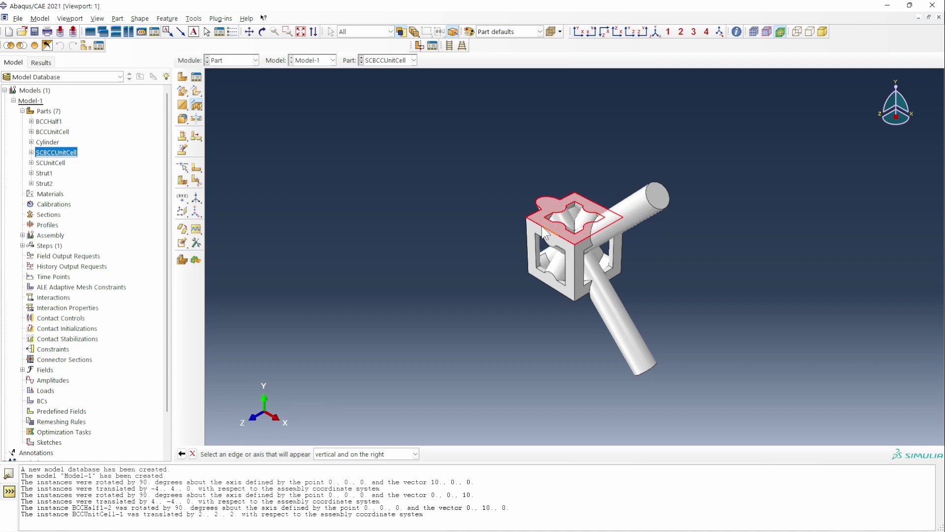
{"action": "left_click", "coordinate": [544, 229]}
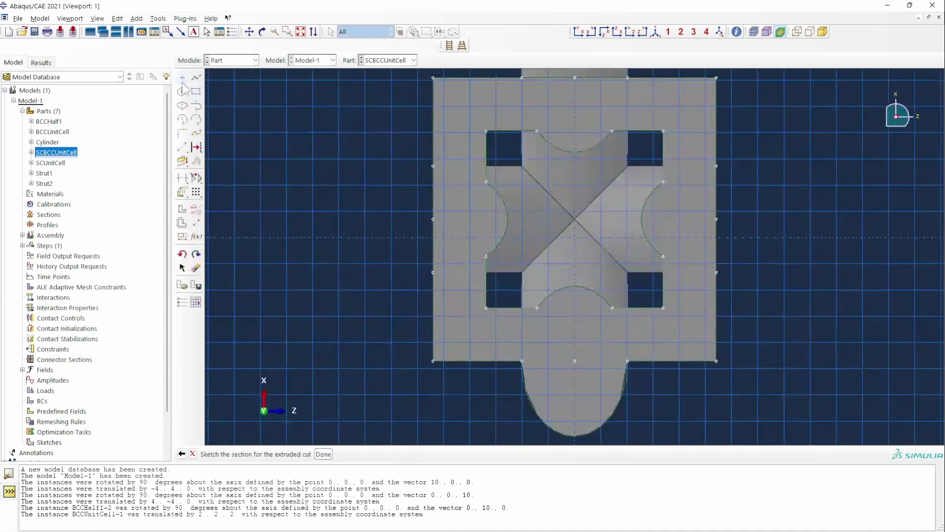
{"action": "left_click", "coordinate": [196, 91]}
{"action": "left_click", "coordinate": [432, 78]}
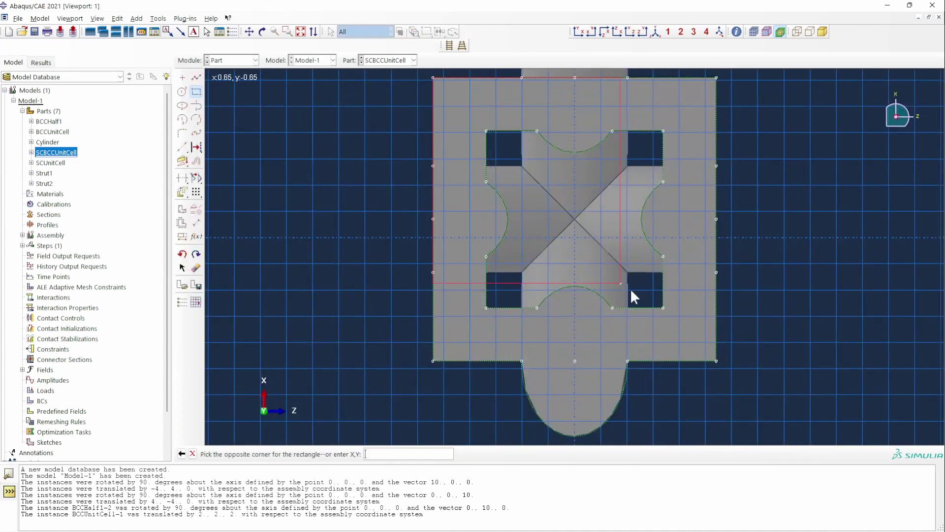
{"action": "left_click", "coordinate": [718, 361]}
Step: Add an outer rectangle around the remaining struts and cut Through All to trim material outside the cube's Y-direction outline
{"action": "scroll", "coordinate": [784, 343], "scroll_direction": "down", "scroll_amount": 3}
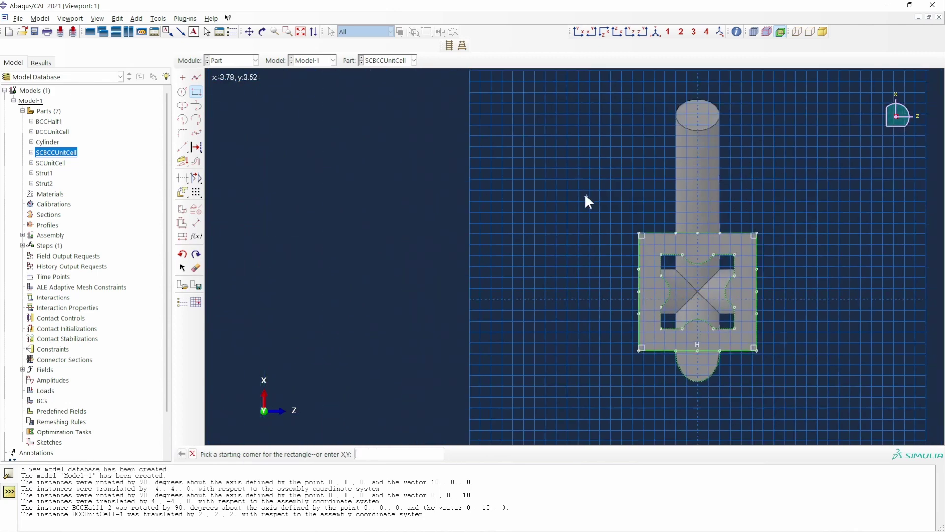
{"action": "scroll", "coordinate": [581, 187], "scroll_direction": "down", "scroll_amount": 1}
{"action": "left_click", "coordinate": [551, 88]}
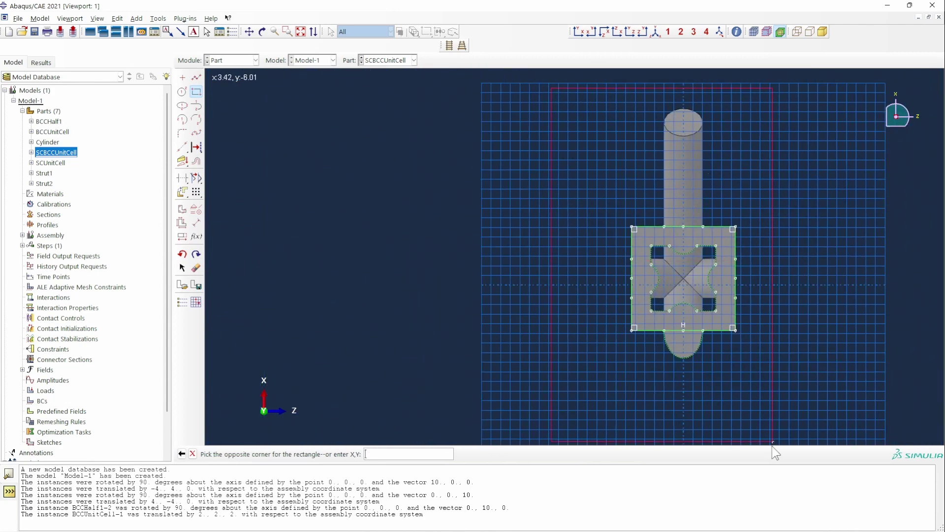
{"action": "left_click", "coordinate": [789, 411]}
{"action": "right_click", "coordinate": [843, 375]}
{"action": "left_click", "coordinate": [864, 401]}
{"action": "left_click", "coordinate": [323, 453]}
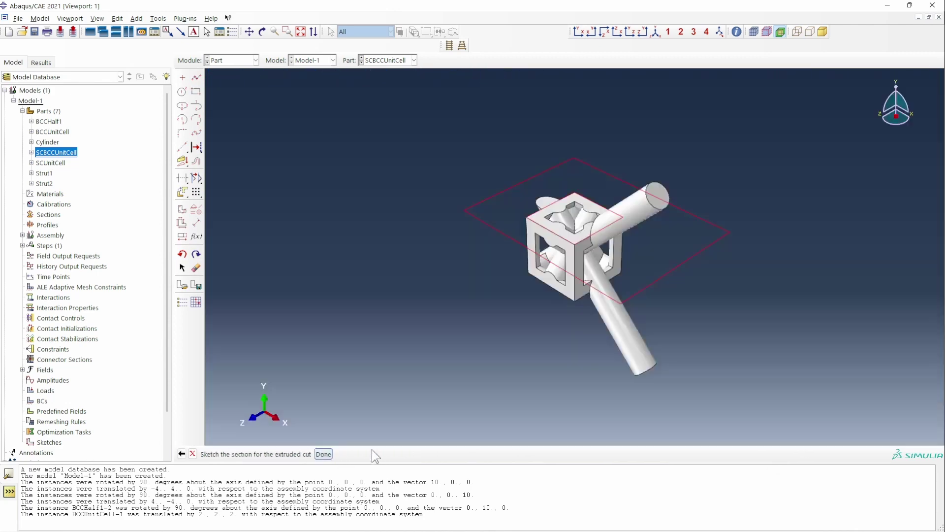
{"action": "left_click", "coordinate": [255, 235]}
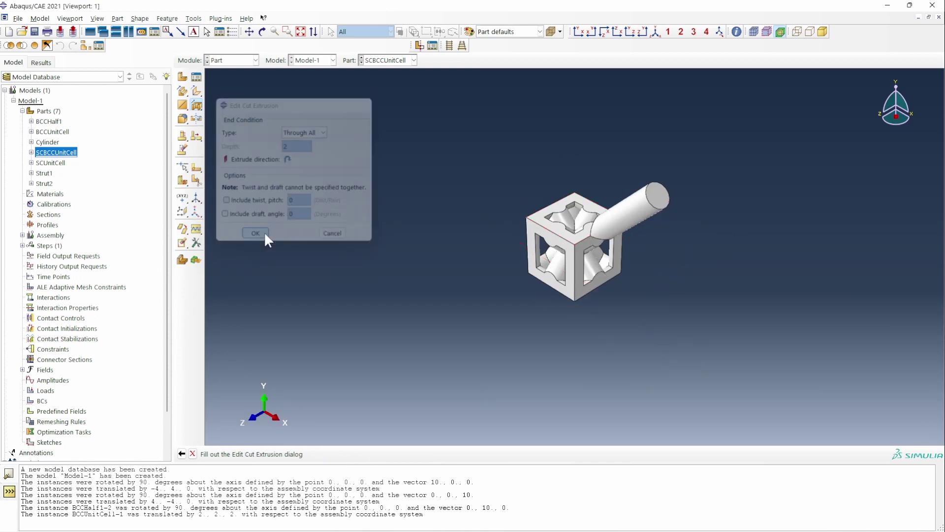
Step: Start an extruded cut on the cube's +Z face and sketch a rectangle over the face's outer edges
{"action": "left_click", "coordinate": [197, 105]}
{"action": "left_click", "coordinate": [532, 242]}
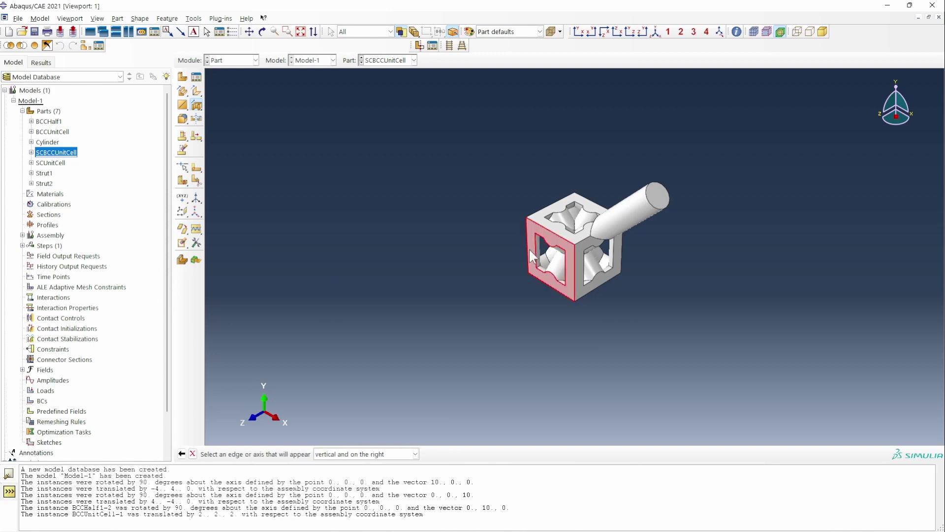
{"action": "left_click", "coordinate": [527, 243]}
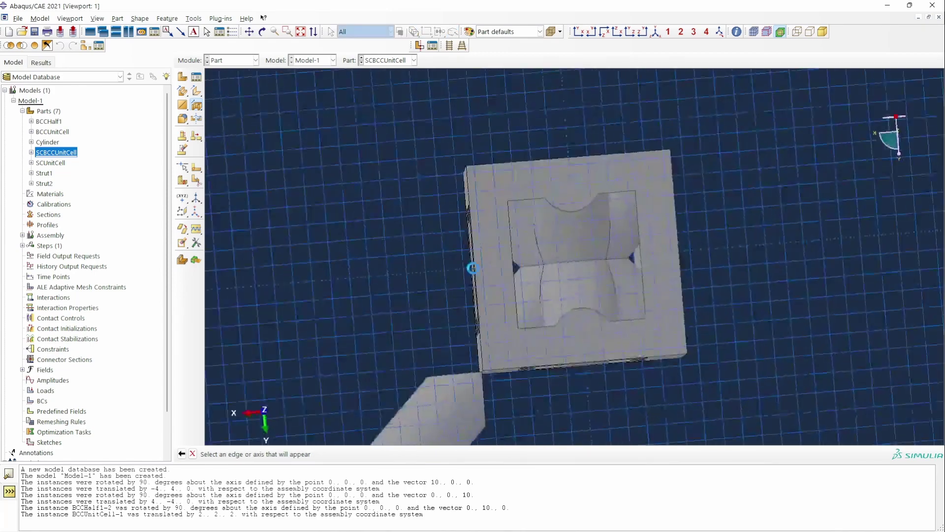
{"action": "left_click", "coordinate": [197, 91]}
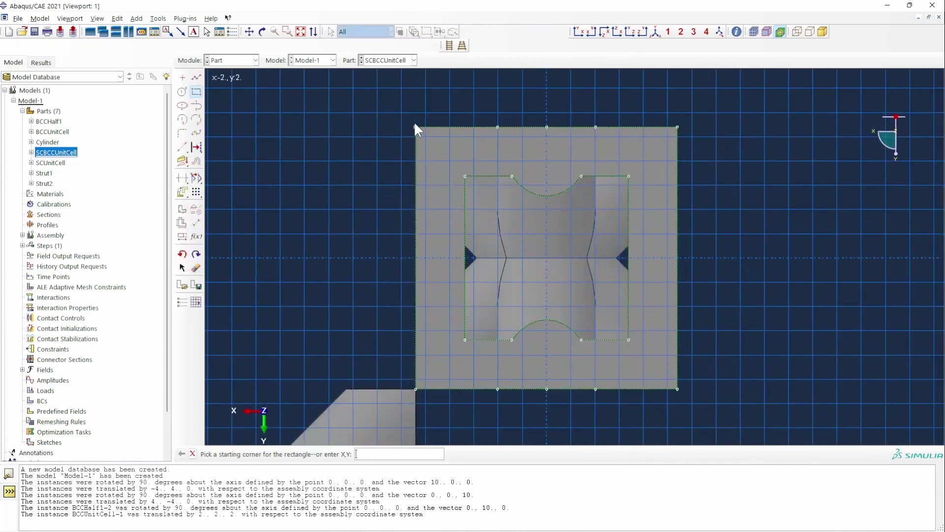
{"action": "left_click", "coordinate": [415, 127]}
{"action": "left_click", "coordinate": [678, 389]}
Step: Draw an outer rectangle surrounding the last protruding strut and cut Through All to trim it outside the cube's Z-direction outline
{"action": "scroll", "coordinate": [699, 347], "scroll_direction": "down", "scroll_amount": 5}
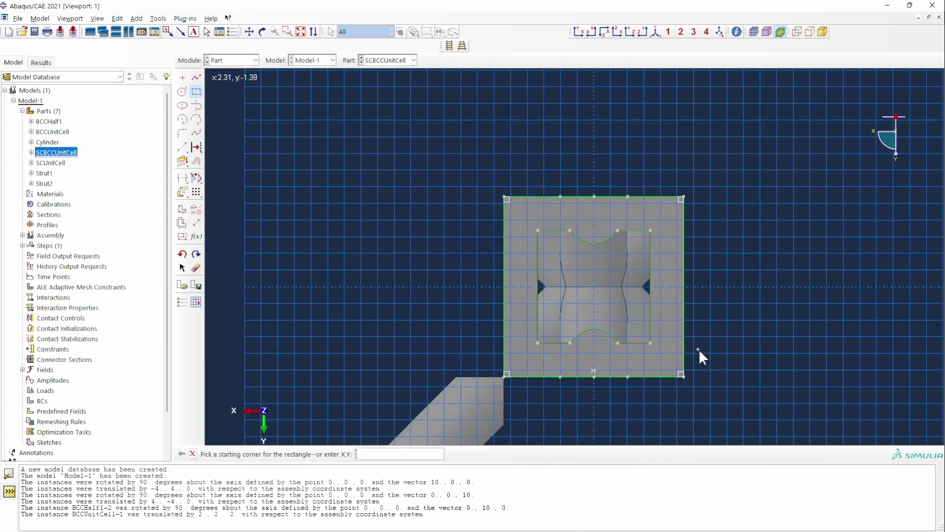
{"action": "scroll", "coordinate": [698, 340], "scroll_direction": "down", "scroll_amount": 2}
{"action": "left_click", "coordinate": [513, 232]}
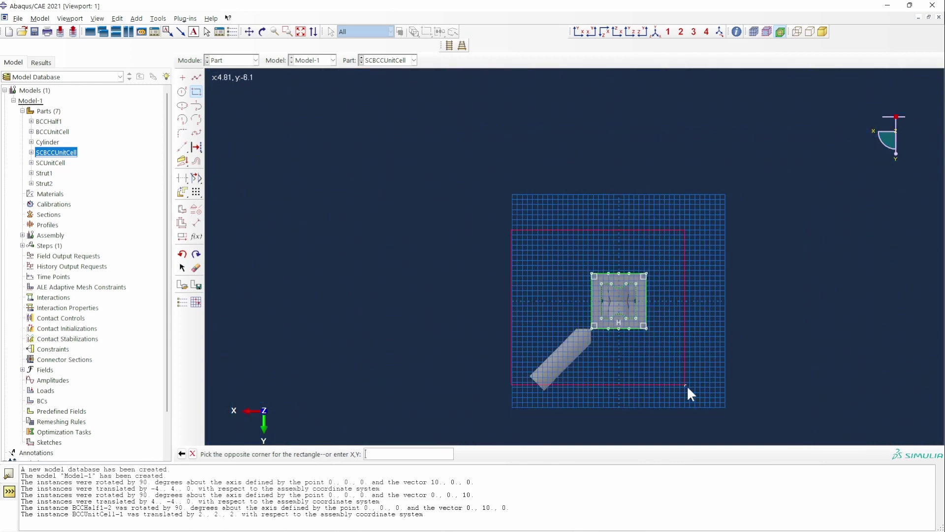
{"action": "left_click", "coordinate": [706, 407]}
{"action": "right_click", "coordinate": [713, 363]}
{"action": "left_click", "coordinate": [746, 409]}
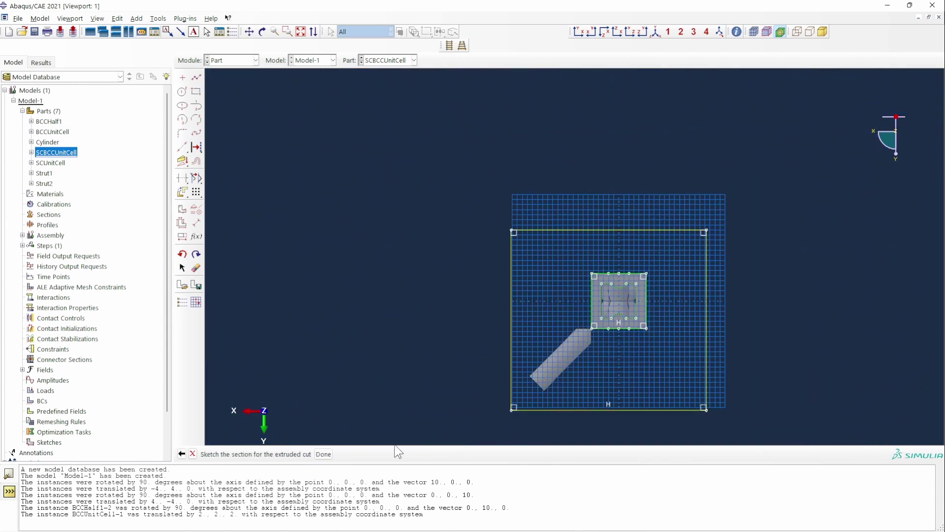
{"action": "left_click", "coordinate": [325, 455]}
{"action": "left_click", "coordinate": [248, 234]}
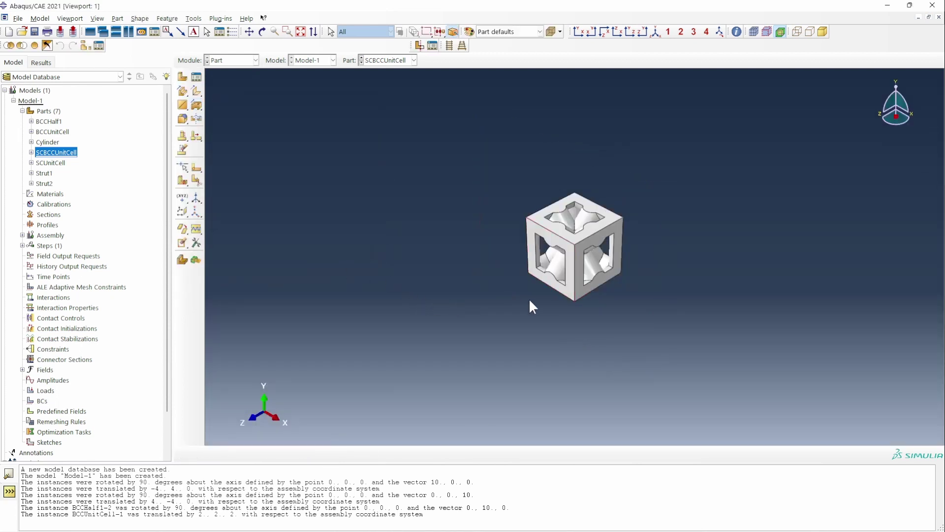
{"action": "scroll", "coordinate": [583, 280], "scroll_direction": "up", "scroll_amount": 5}
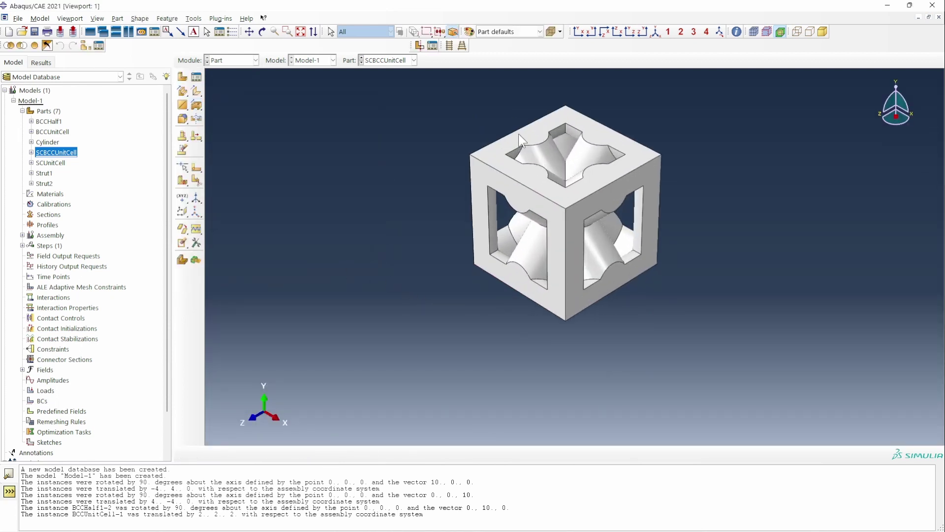
{"action": "left_click", "coordinate": [262, 32]}
{"action": "left_click_drag", "start_coordinate": [583, 217], "coordinate": [563, 222]}
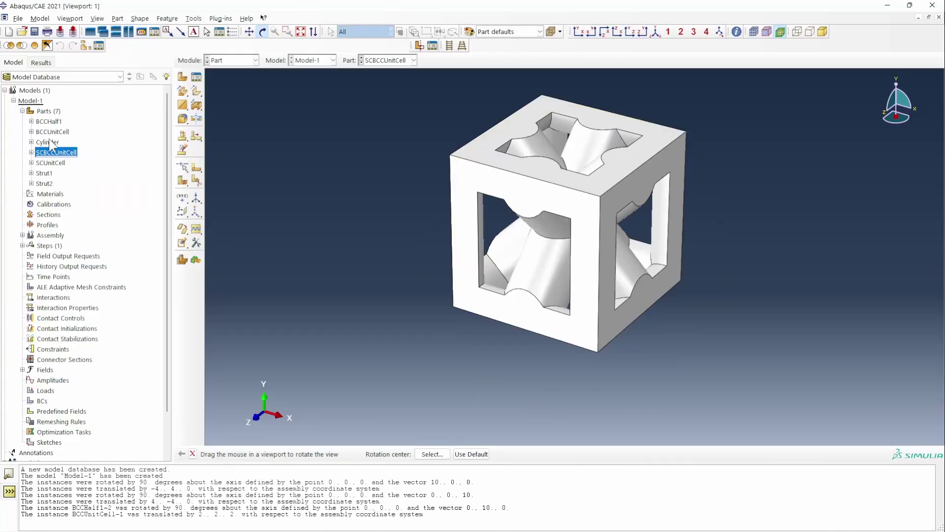
Step: Locate the SCBCCUnitCell-1 instance under the assembly, switch to the Assembly module and show it in isometric view
{"action": "left_click", "coordinate": [22, 111]}
{"action": "key", "text": "Escape"}
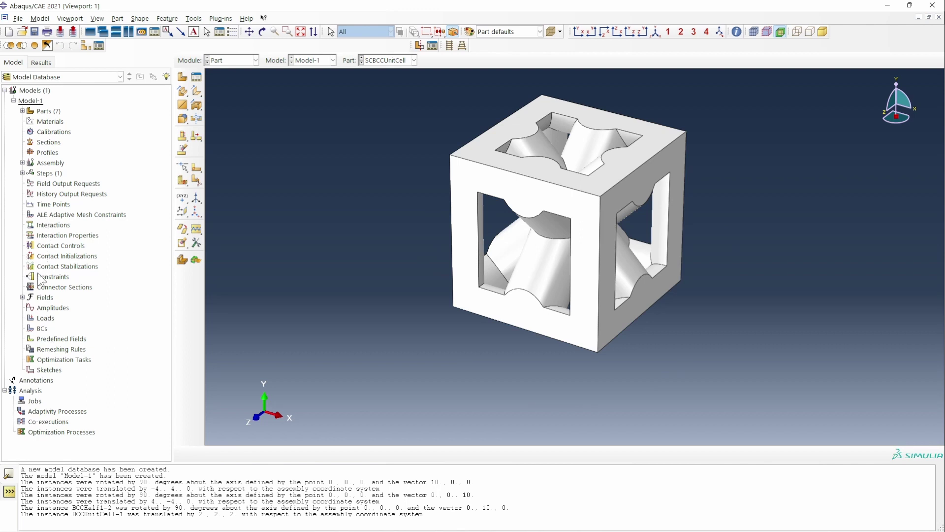
{"action": "left_click", "coordinate": [22, 163]}
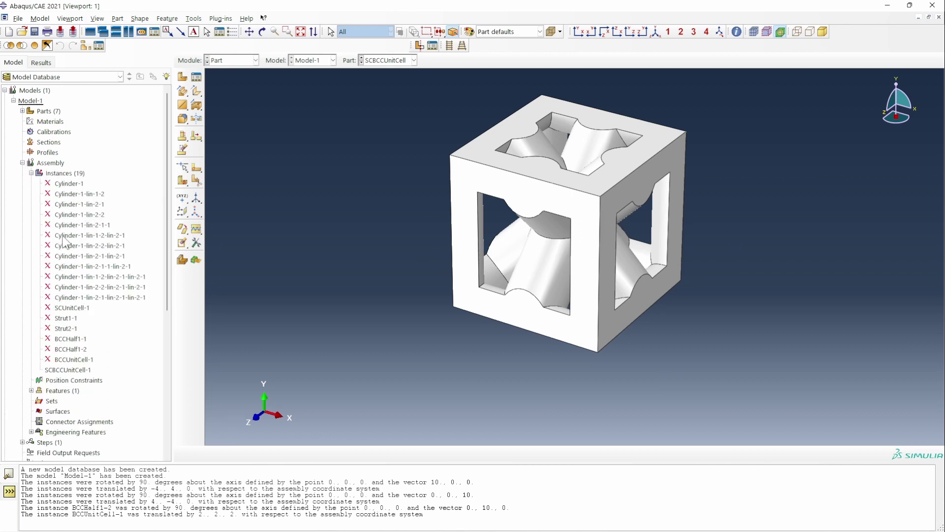
{"action": "left_click", "coordinate": [64, 370]}
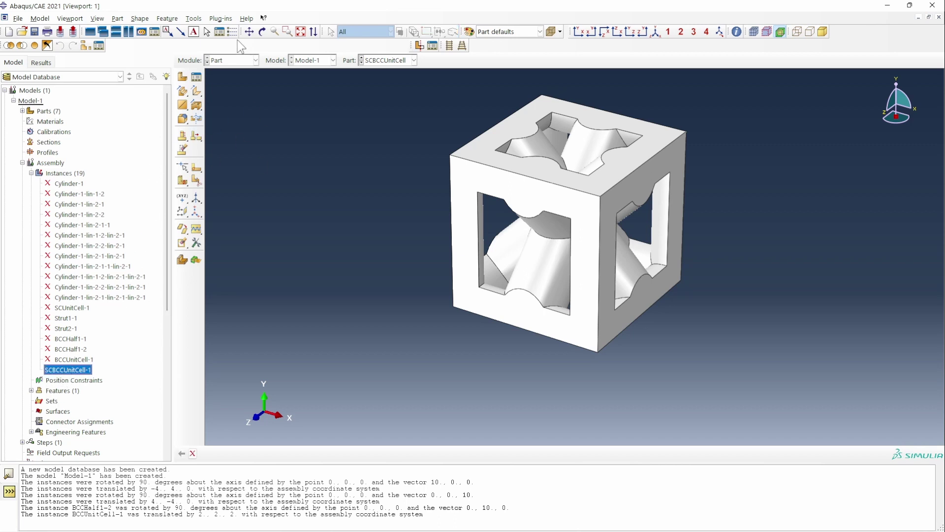
{"action": "left_click", "coordinate": [232, 60]}
{"action": "left_click", "coordinate": [227, 91]}
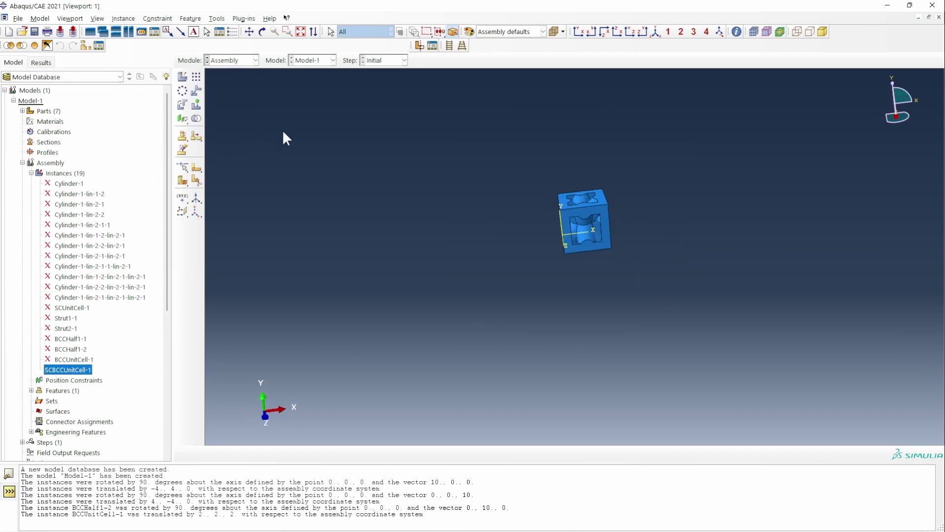
{"action": "left_click", "coordinate": [654, 33]}
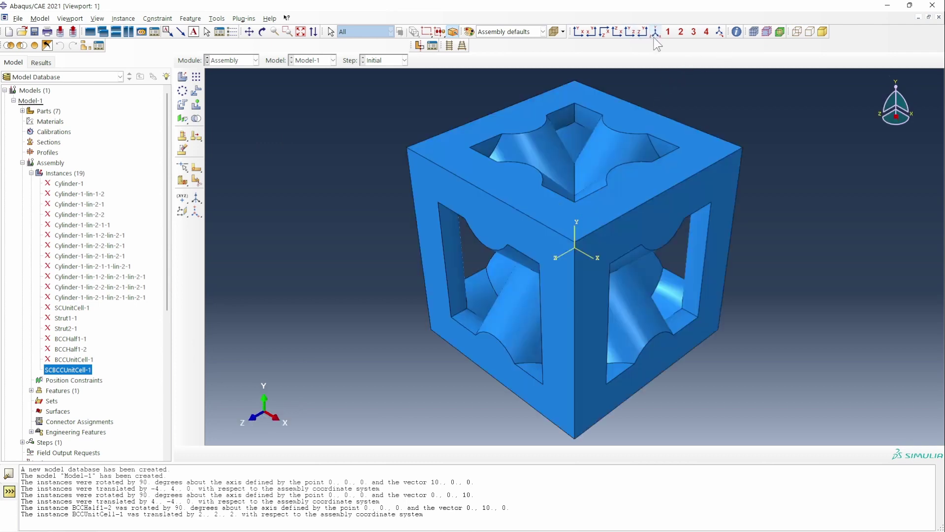
Step: Pattern the SCBCCUnitCell-1 instance linearly, 2 by 2 in X and Y with an offset of 4 in both directions
{"action": "left_click", "coordinate": [196, 77]}
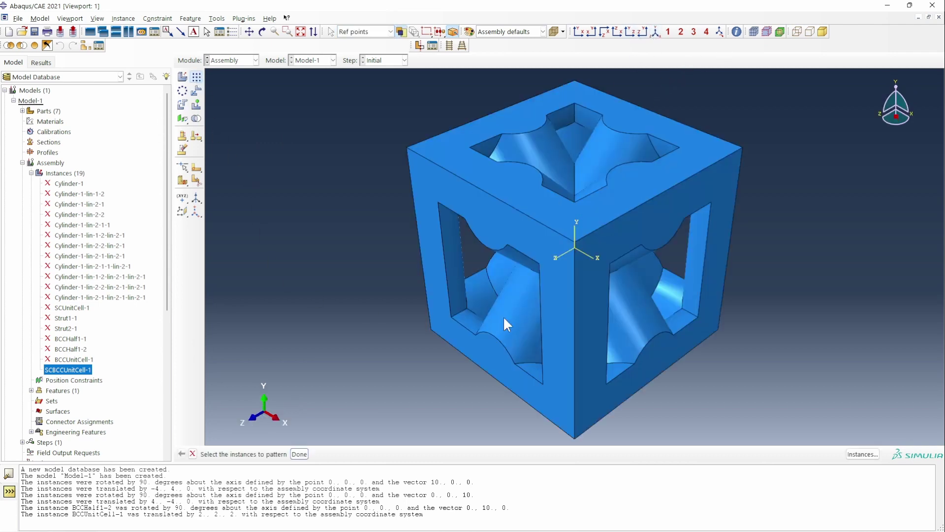
{"action": "left_click", "coordinate": [299, 454]}
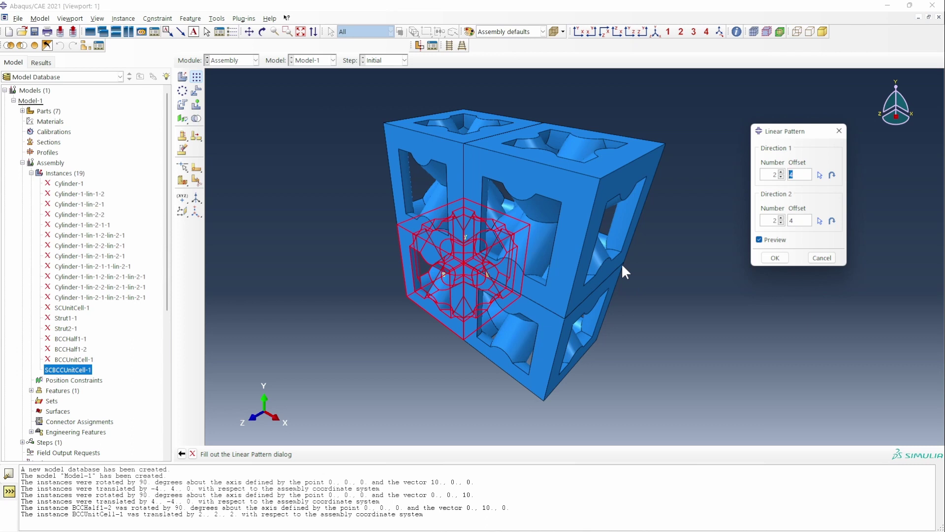
{"action": "left_click", "coordinate": [775, 260]}
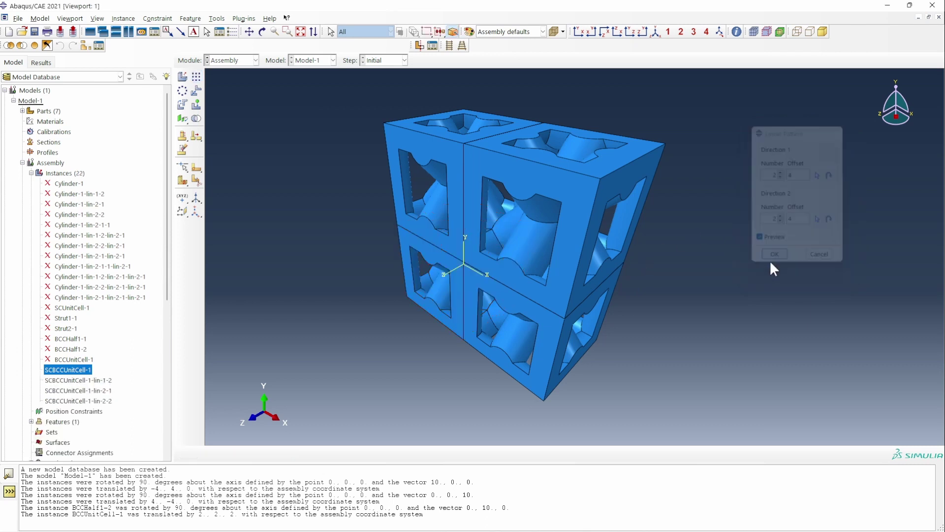
{"action": "left_click_drag", "start_coordinate": [493, 259], "coordinate": [525, 202], "text": "ctrl+alt"}
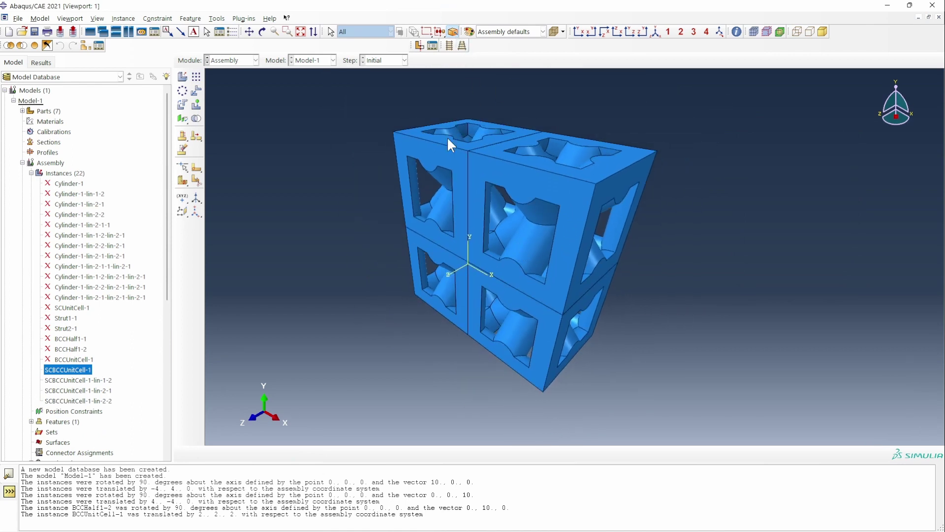
Step: Start a linear pattern of all four unit cells with number 1 in direction 1 and number 2 at offset 4 in direction 2
{"action": "left_click", "coordinate": [195, 77]}
{"action": "left_click_drag", "start_coordinate": [404, 161], "coordinate": [618, 355]}
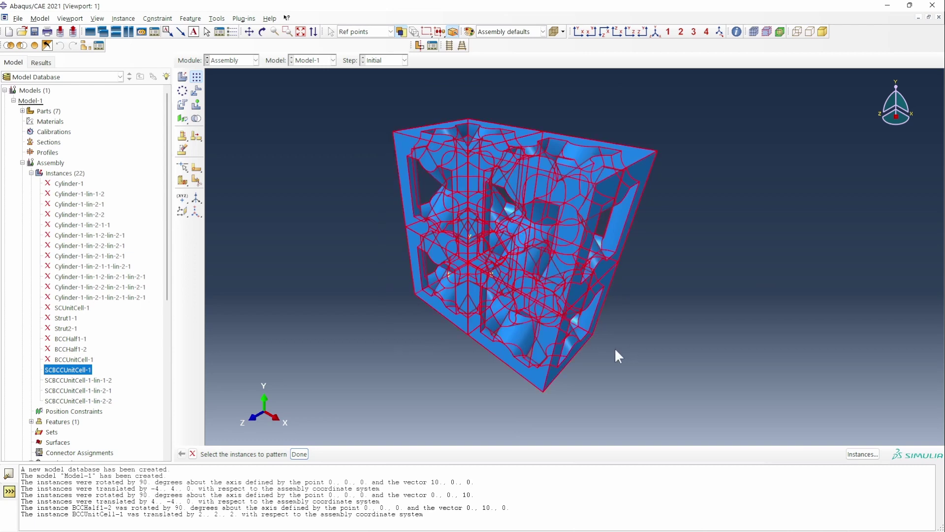
{"action": "left_click", "coordinate": [300, 454]}
{"action": "scroll", "coordinate": [682, 300], "scroll_direction": "down", "scroll_amount": 3}
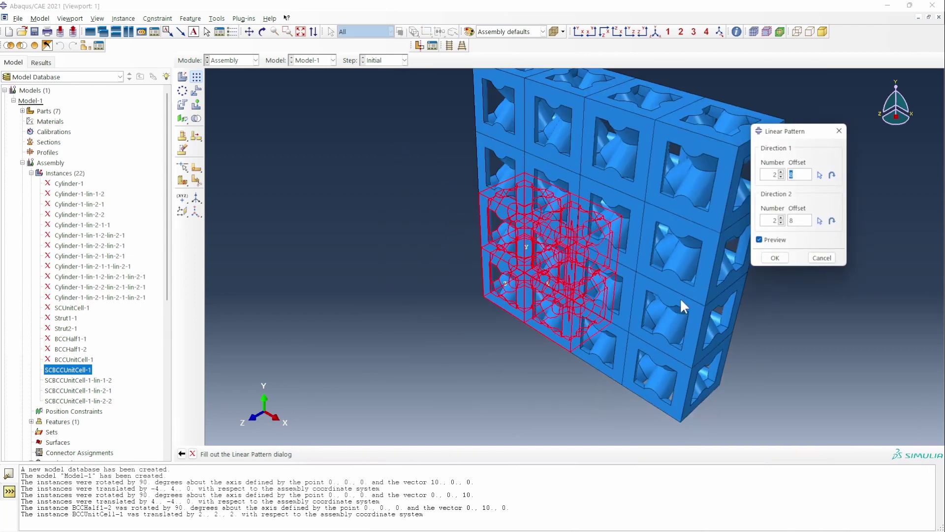
{"action": "scroll", "coordinate": [683, 302], "scroll_direction": "down", "scroll_amount": 1}
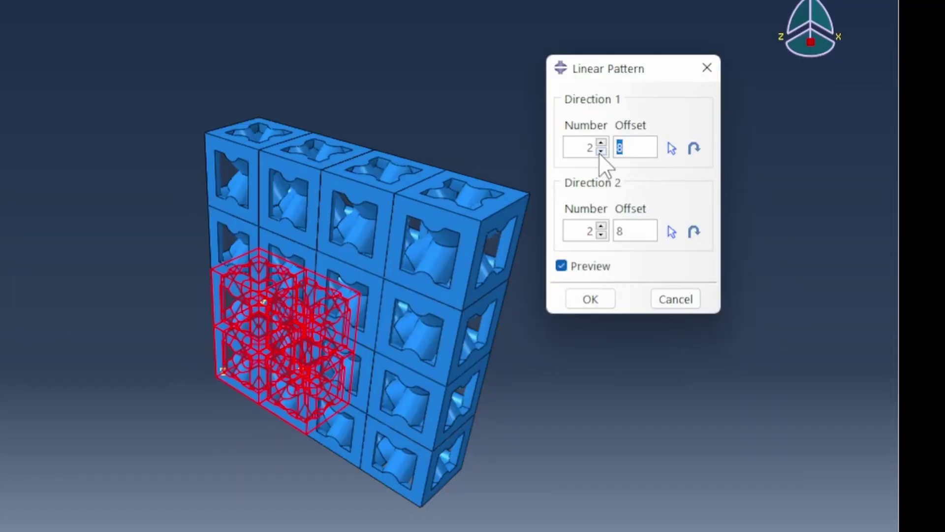
{"action": "left_click", "coordinate": [601, 152]}
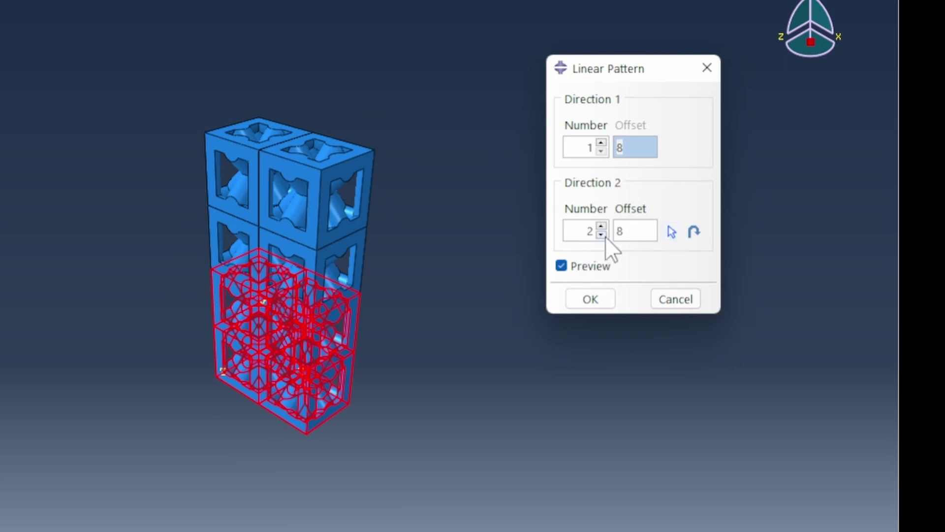
{"action": "key", "text": "BackSpace"}
{"action": "type", "text": "4"}
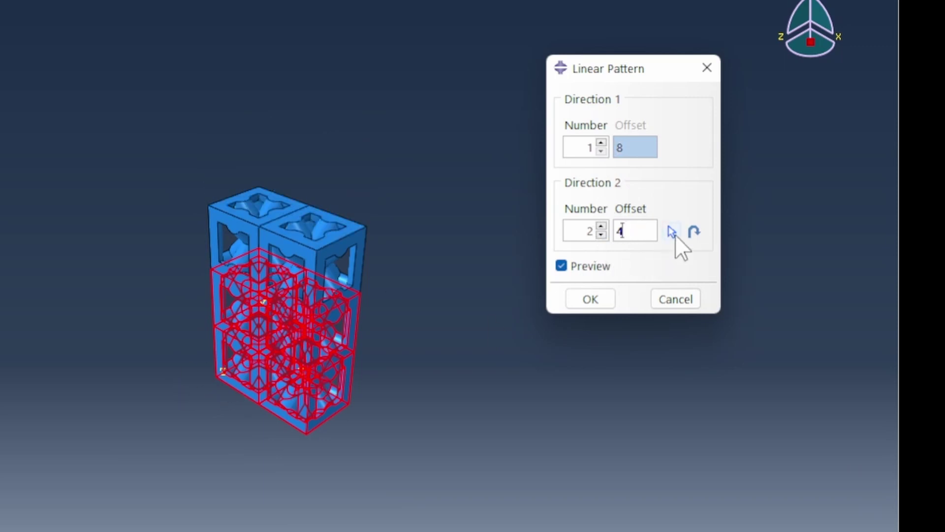
Step: Choose the Z axis as the pattern's second direction and create the second layer of unit cells
{"action": "left_click", "coordinate": [673, 232]}
{"action": "scroll", "coordinate": [241, 362], "scroll_direction": "up", "scroll_amount": 2}
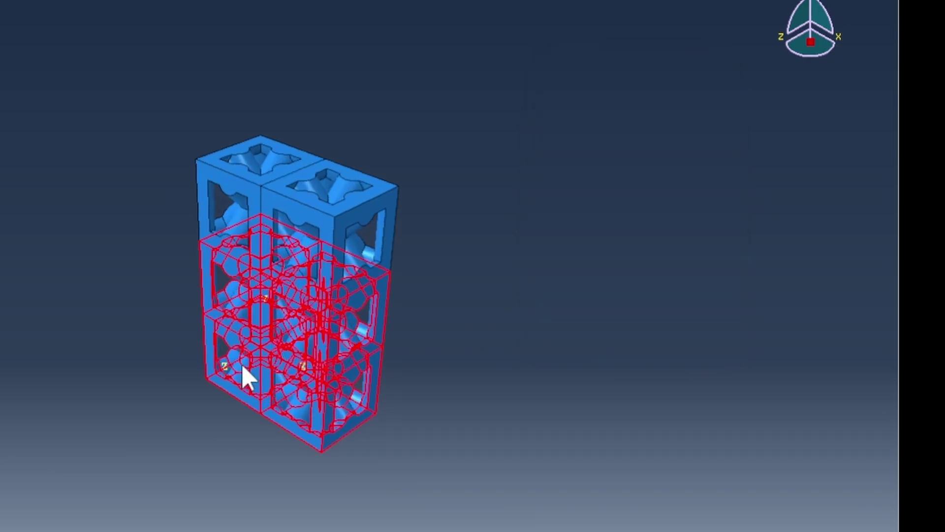
{"action": "scroll", "coordinate": [242, 367], "scroll_direction": "up", "scroll_amount": 5}
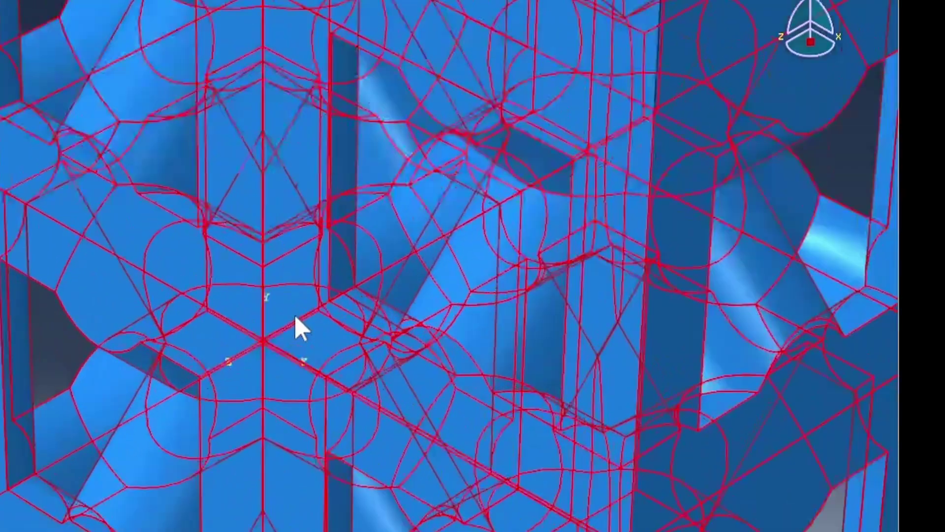
{"action": "scroll", "coordinate": [295, 318], "scroll_direction": "up", "scroll_amount": 5}
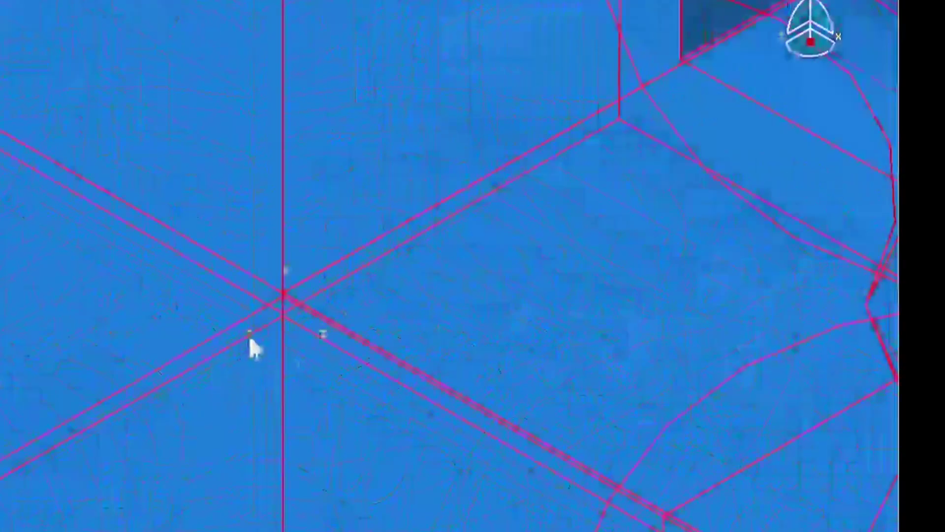
{"action": "left_click", "coordinate": [250, 337]}
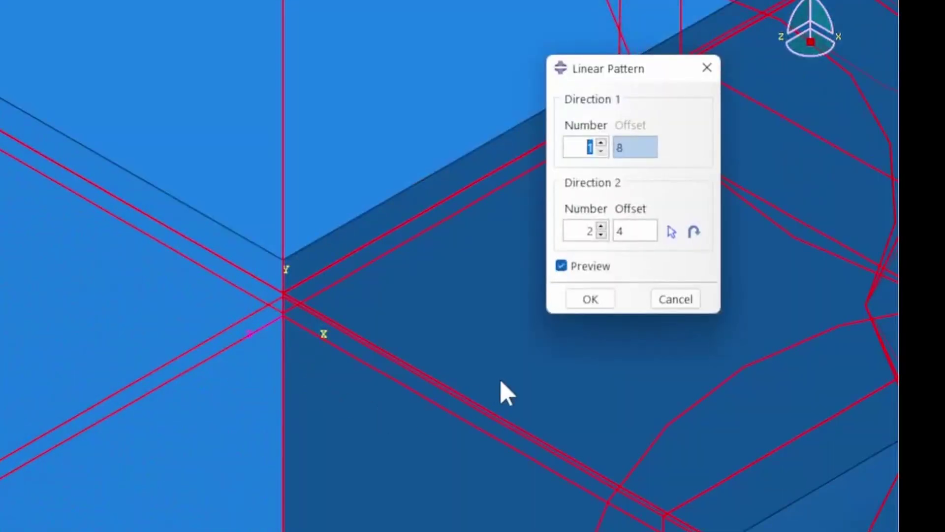
{"action": "scroll", "coordinate": [501, 389], "scroll_direction": "down", "scroll_amount": 10}
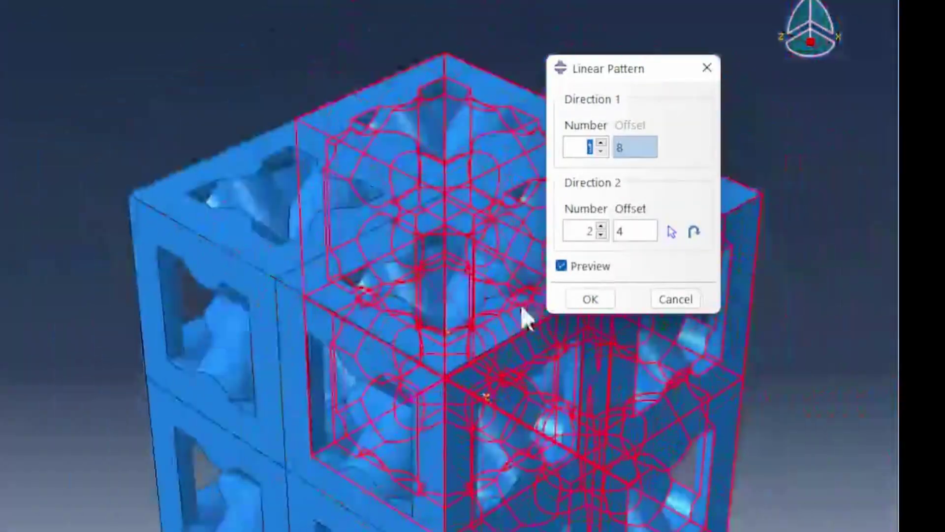
{"action": "left_click", "coordinate": [588, 300]}
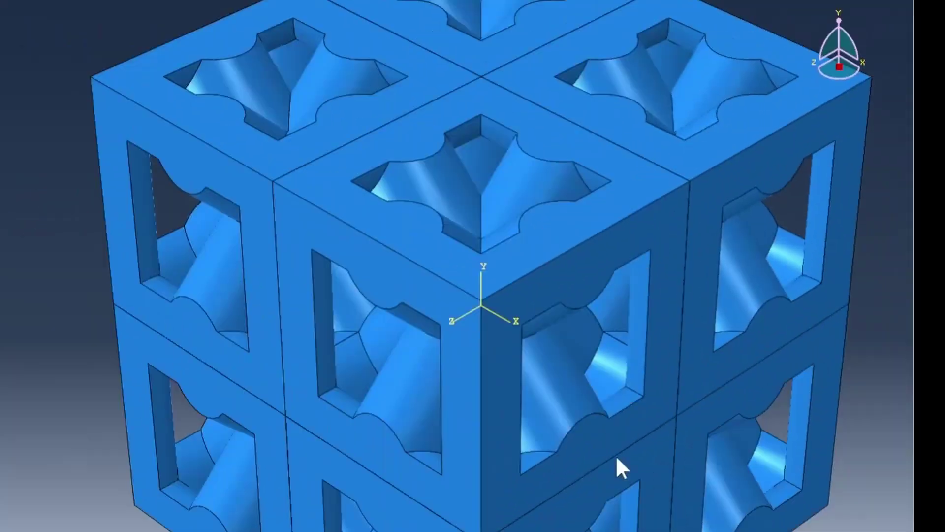
Step: Merge the geometry of all eight unit cell instances into a new part named SCBCCRVE2x2, suppressing the originals and removing intersecting boundaries
{"action": "scroll", "coordinate": [728, 364], "scroll_direction": "down", "scroll_amount": 5}
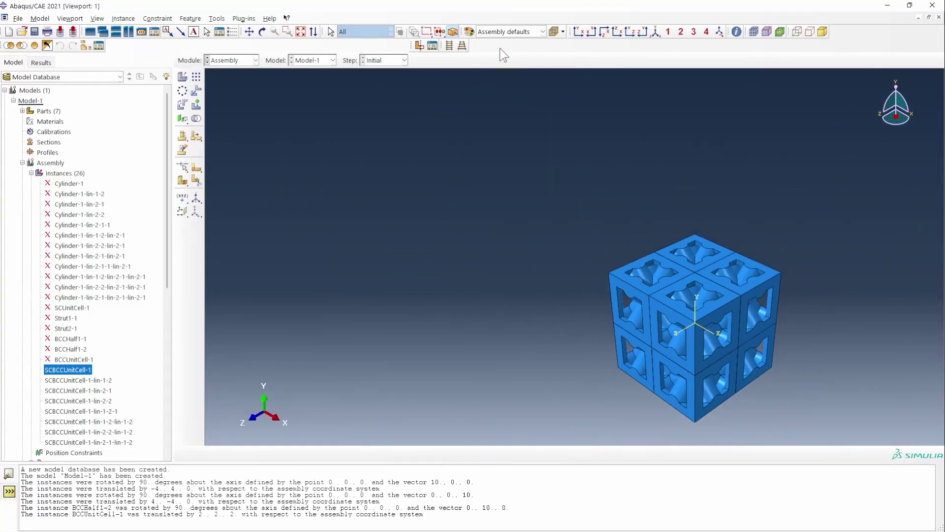
{"action": "left_click", "coordinate": [655, 33]}
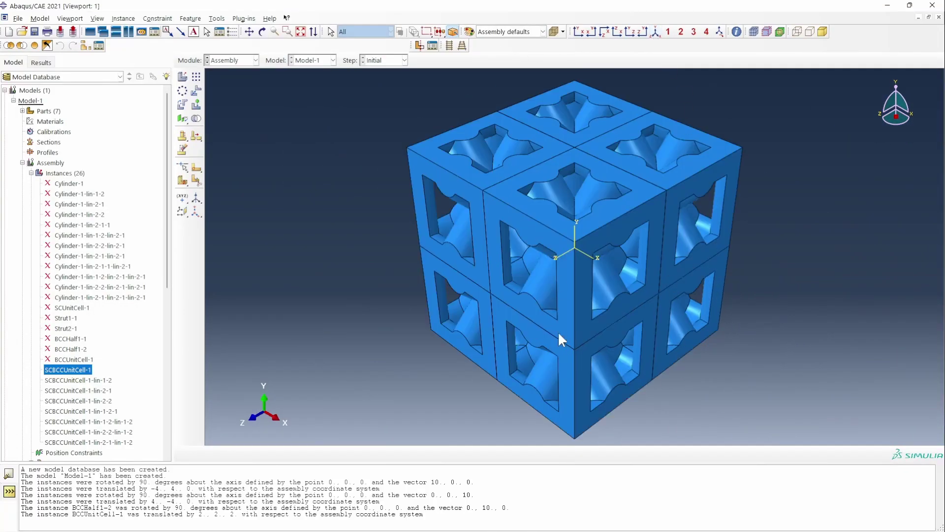
{"action": "left_click", "coordinate": [196, 118]}
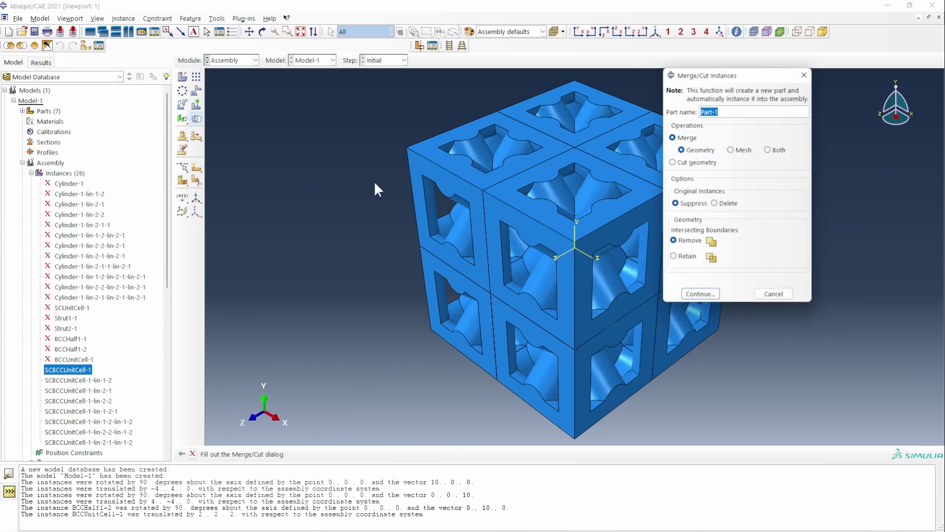
{"action": "type", "text": "BCC"}
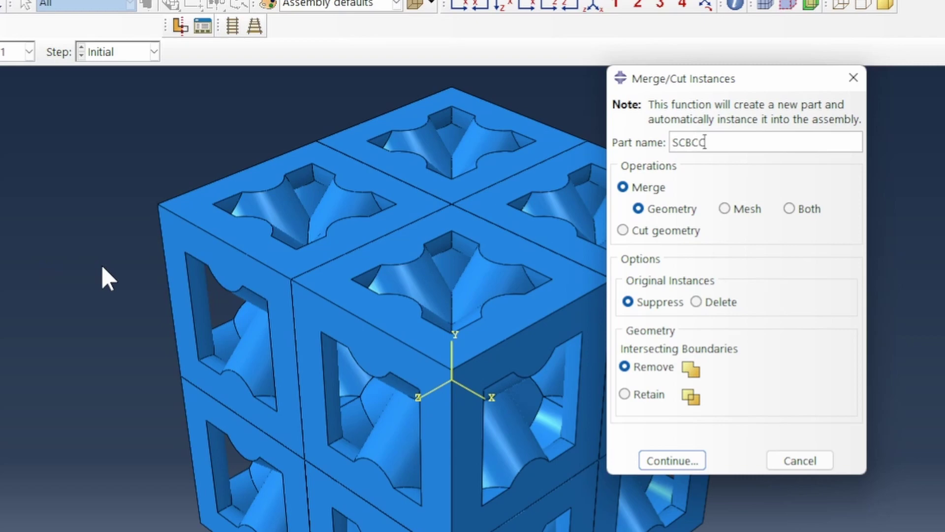
{"action": "key", "text": "BackSpace"}
{"action": "key", "text": "BackSpace"}
{"action": "type", "text": "2x2"}
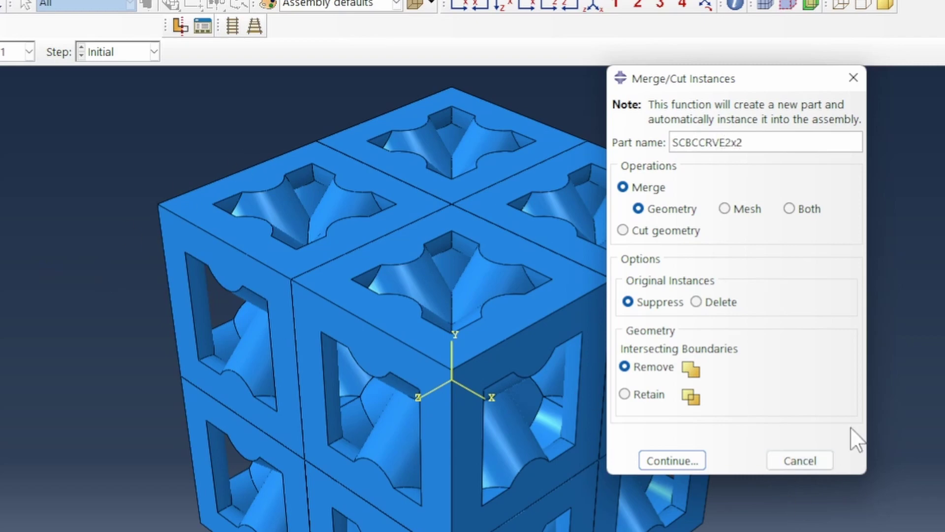
{"action": "left_click", "coordinate": [672, 460]}
{"action": "left_click_drag", "start_coordinate": [384, 81], "coordinate": [751, 453]}
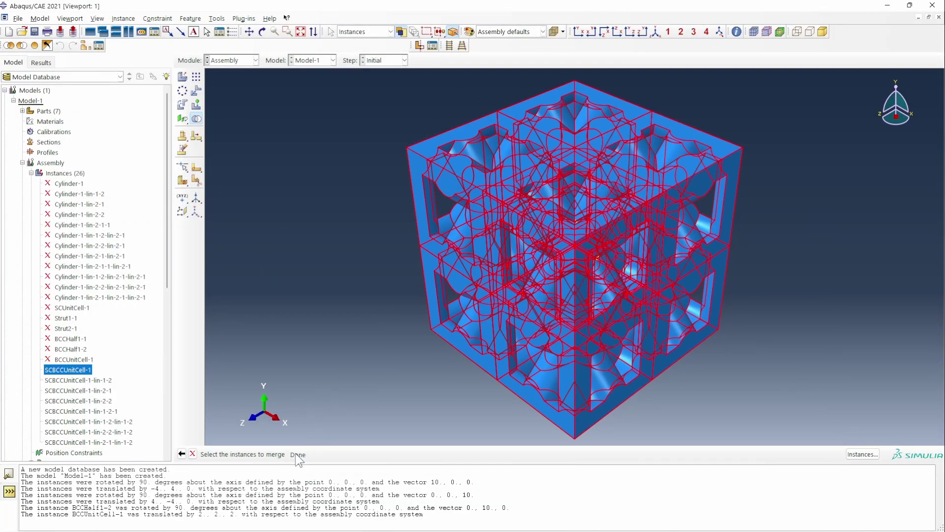
{"action": "left_click", "coordinate": [298, 454]}
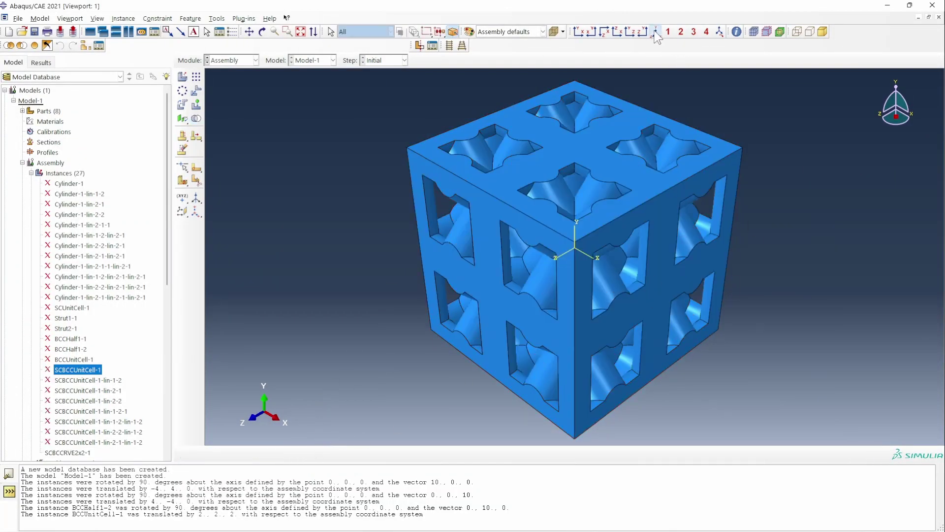
Step: Inspect the merged block from a different angle and locate its SCBCCRVE2x2-1 instance in the assembly
{"action": "left_click", "coordinate": [262, 32]}
{"action": "left_click_drag", "start_coordinate": [634, 300], "coordinate": [541, 144]}
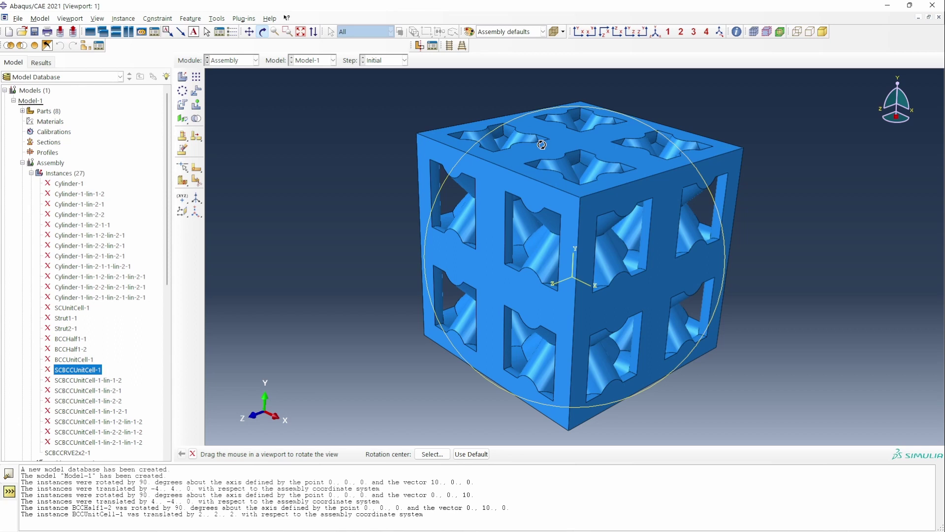
{"action": "scroll", "coordinate": [212, 384], "scroll_direction": "down", "scroll_amount": 4}
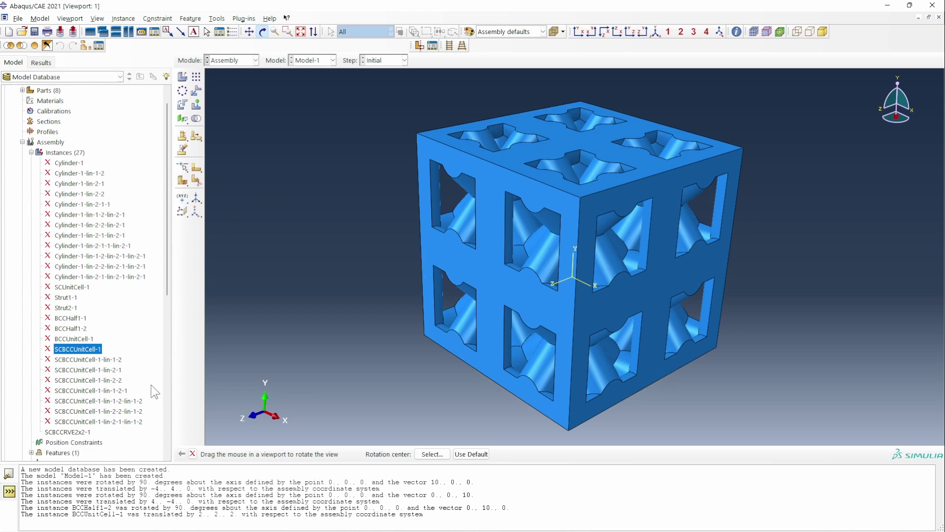
{"action": "left_click", "coordinate": [64, 328]}
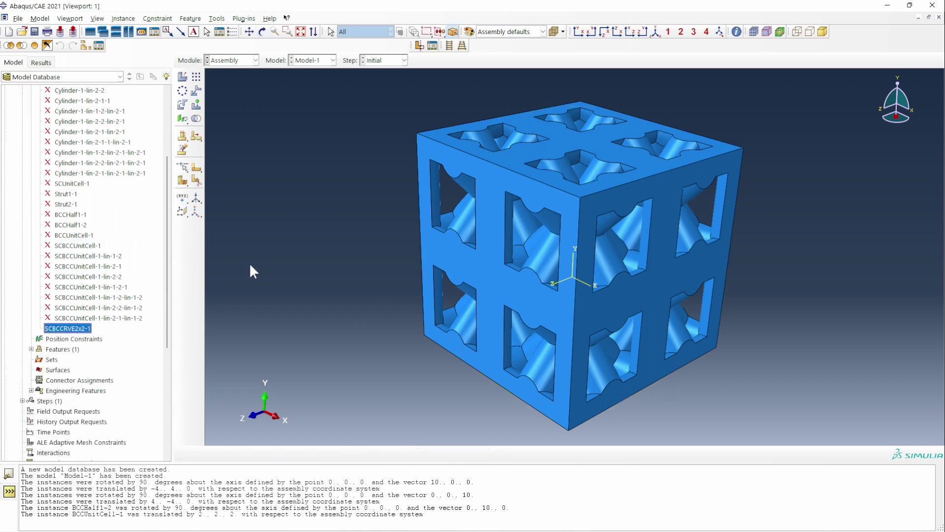
{"action": "left_click", "coordinate": [196, 119]}
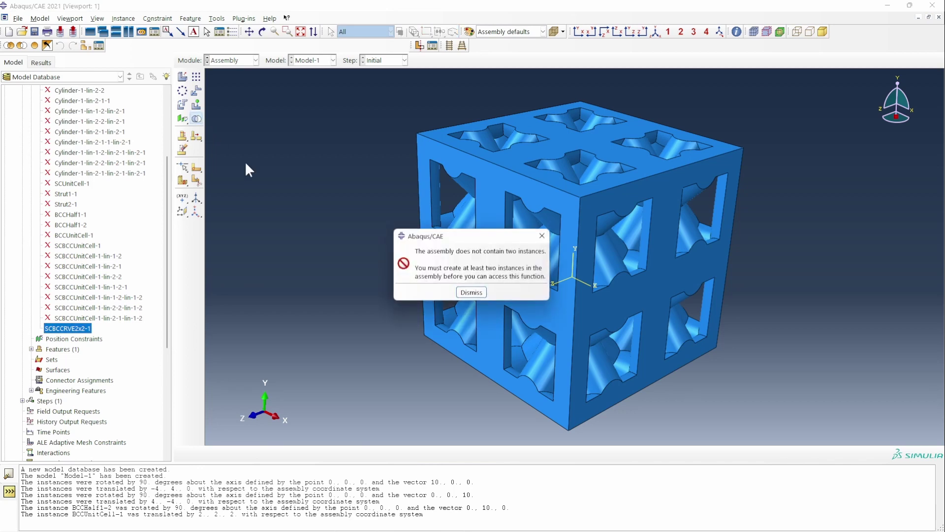
{"action": "left_click", "coordinate": [470, 294]}
Step: Create a linear pattern of the merged SCBCCRVE2x2 block with number 3 and offset 8 in both directions
{"action": "left_click", "coordinate": [196, 76]}
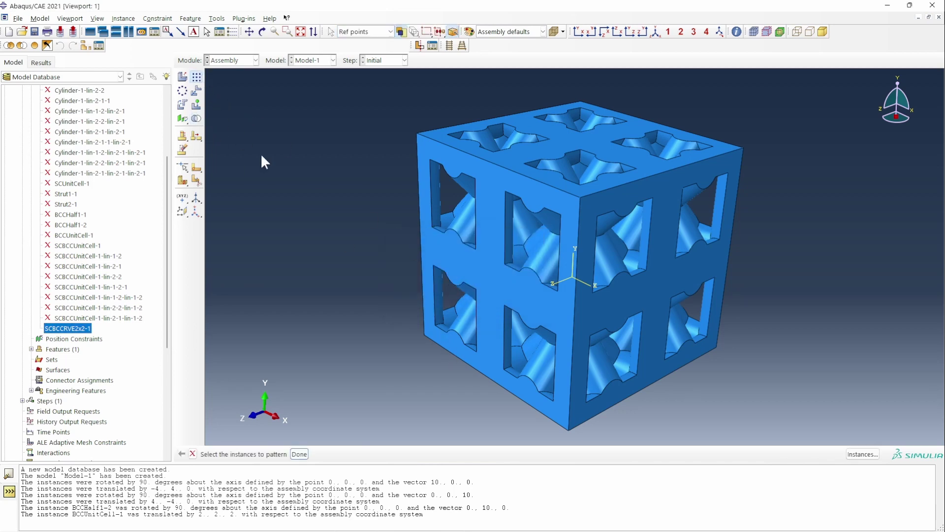
{"action": "left_click", "coordinate": [540, 226]}
{"action": "left_click", "coordinate": [299, 454]}
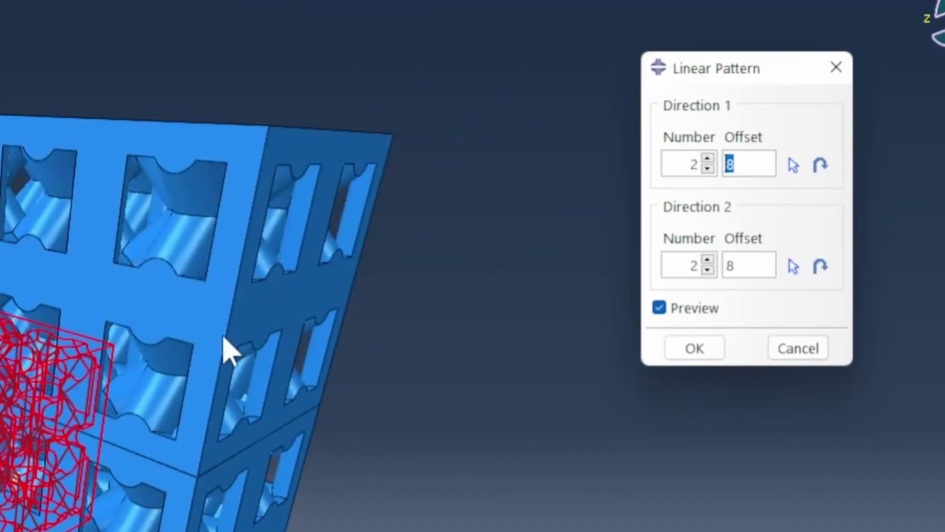
{"action": "left_click", "coordinate": [707, 159]}
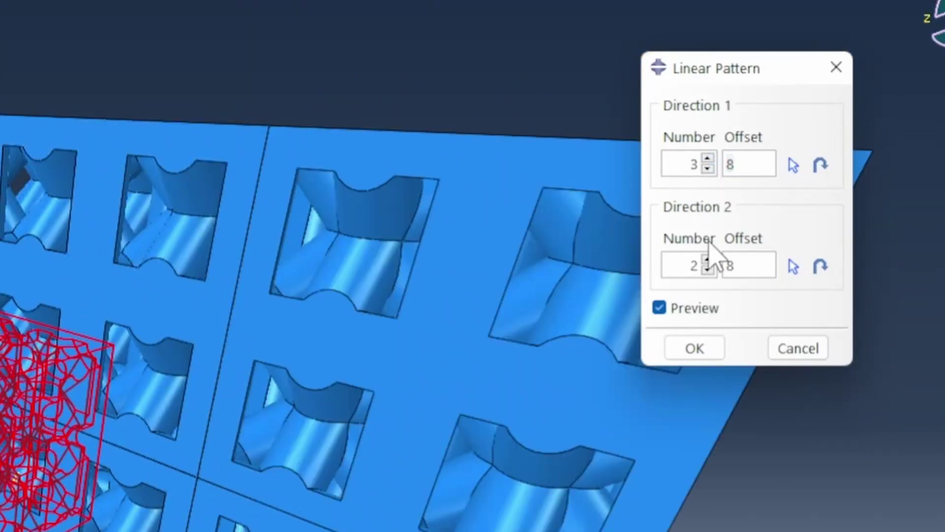
{"action": "left_click", "coordinate": [707, 259]}
{"action": "scroll", "coordinate": [431, 495], "scroll_direction": "down", "scroll_amount": 5}
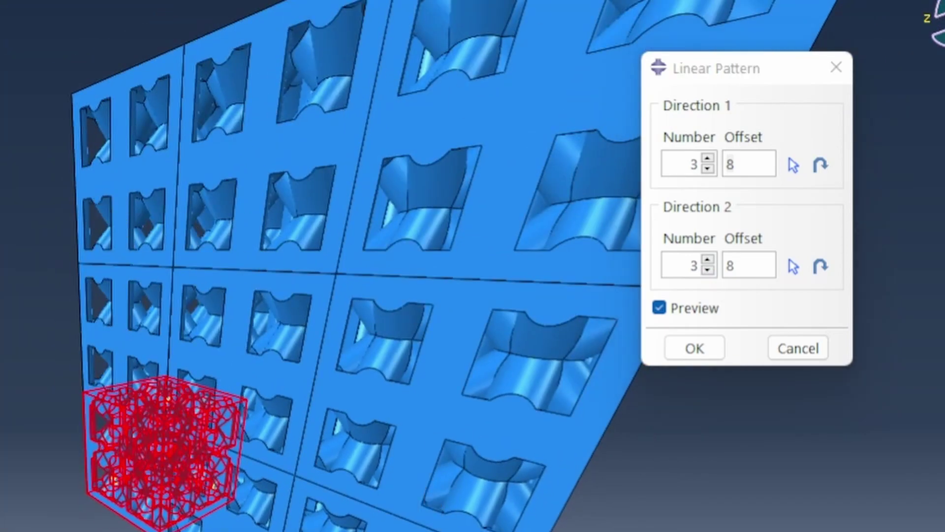
{"action": "scroll", "coordinate": [597, 512], "scroll_direction": "down", "scroll_amount": 5}
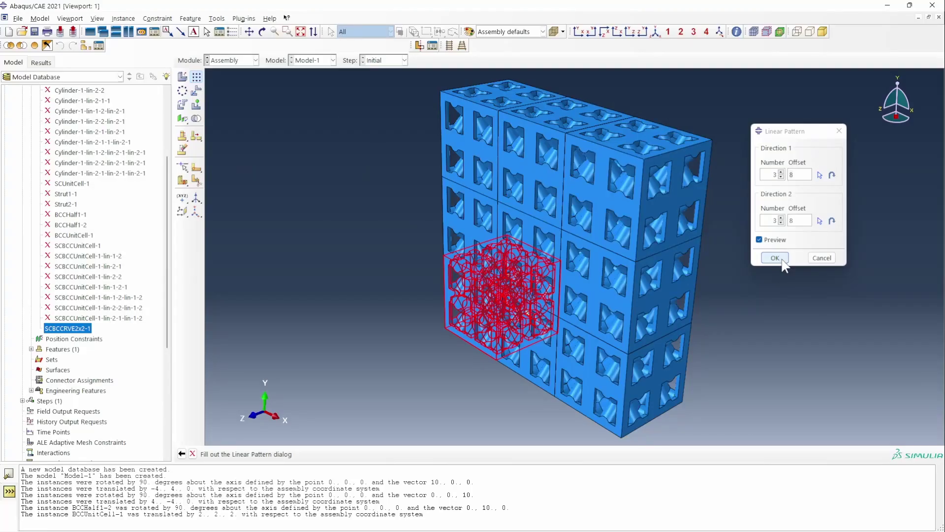
{"action": "left_click", "coordinate": [777, 258]}
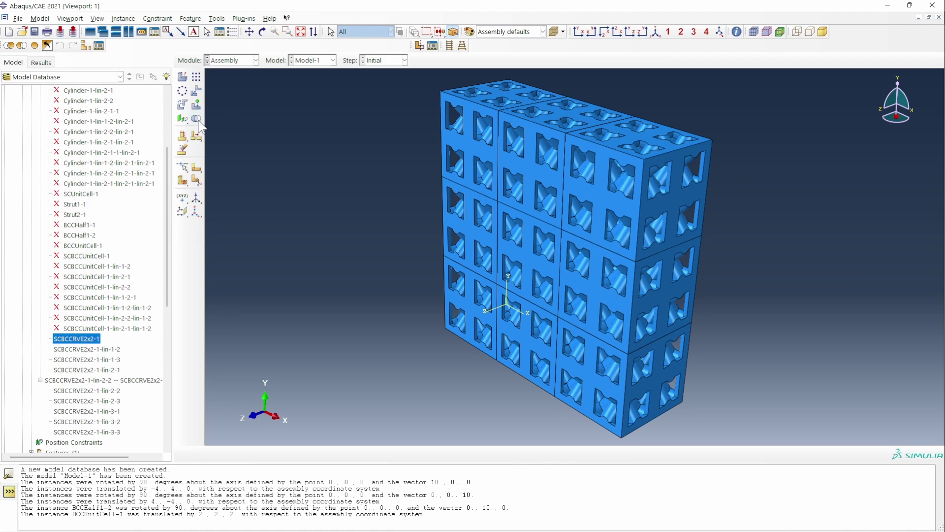
Step: Start a linear pattern of all nine SCBCCRVE2x2 blocks and set the number in direction 2 to 1
{"action": "left_click", "coordinate": [196, 76]}
{"action": "left_click_drag", "start_coordinate": [366, 103], "coordinate": [669, 432]}
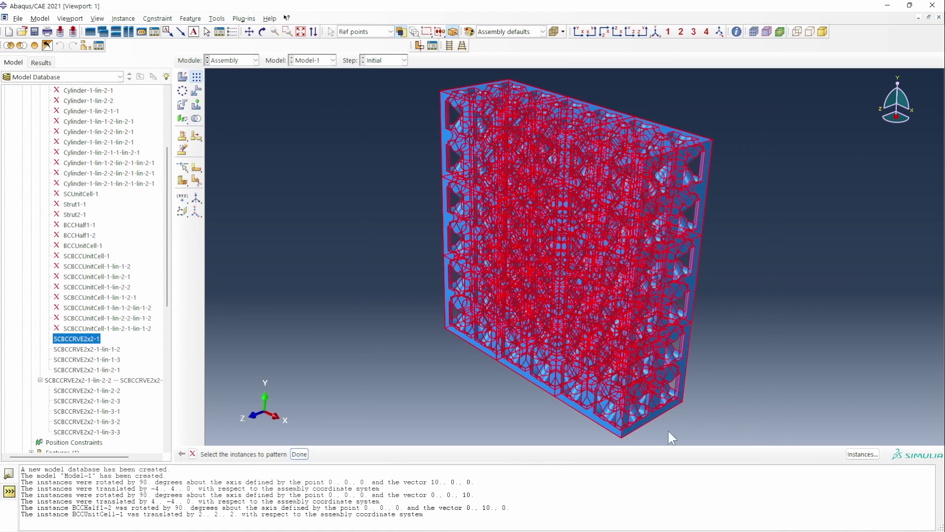
{"action": "left_click", "coordinate": [299, 454]}
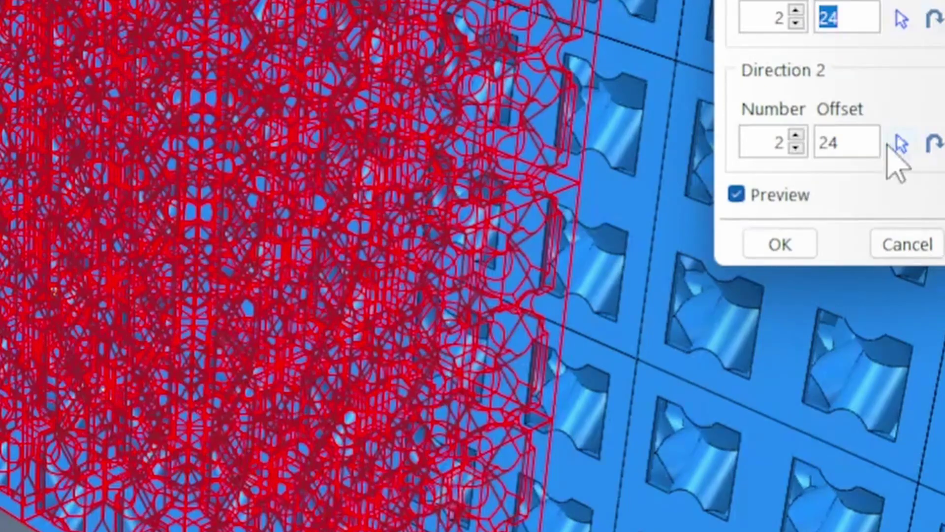
{"action": "left_click", "coordinate": [796, 147]}
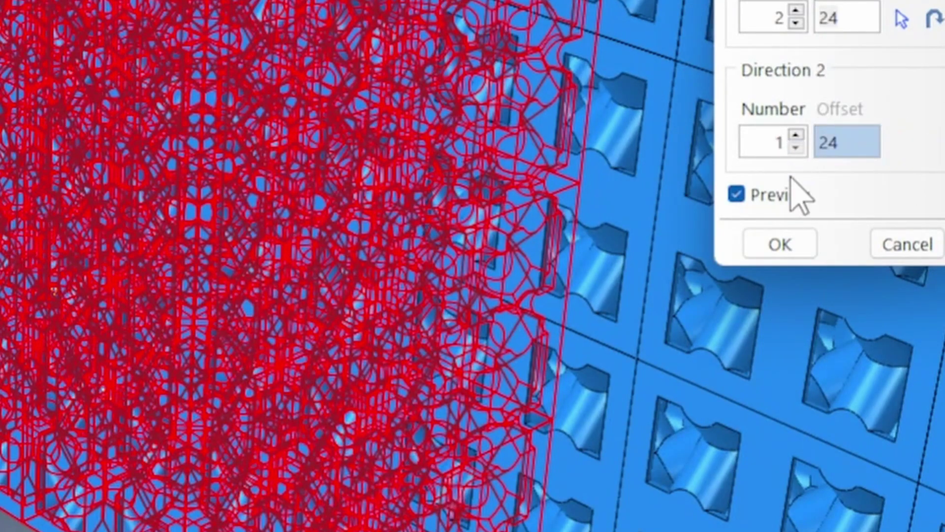
{"action": "scroll", "coordinate": [662, 212], "scroll_direction": "up", "scroll_amount": 3}
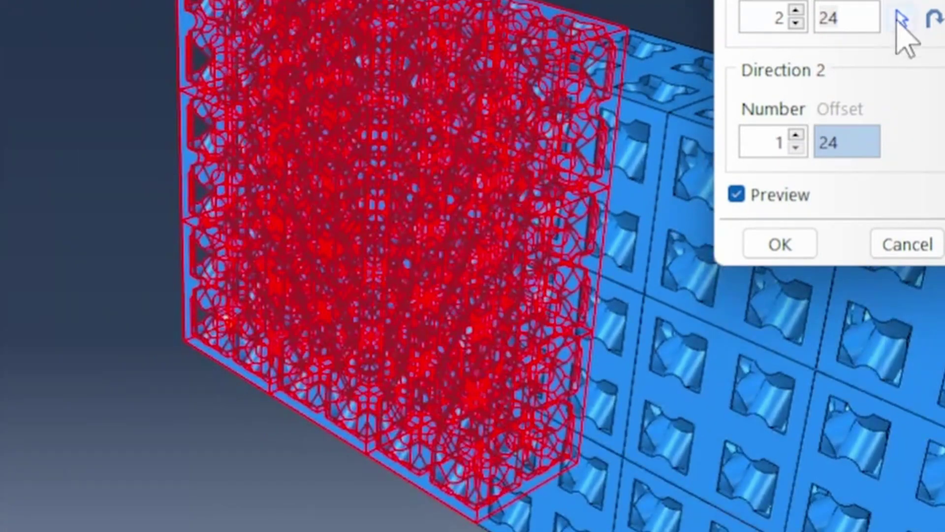
Step: Choose the Z axis as direction 1 of the nine-block pattern
{"action": "left_click", "coordinate": [900, 20]}
{"action": "scroll", "coordinate": [211, 306], "scroll_direction": "down", "scroll_amount": 6}
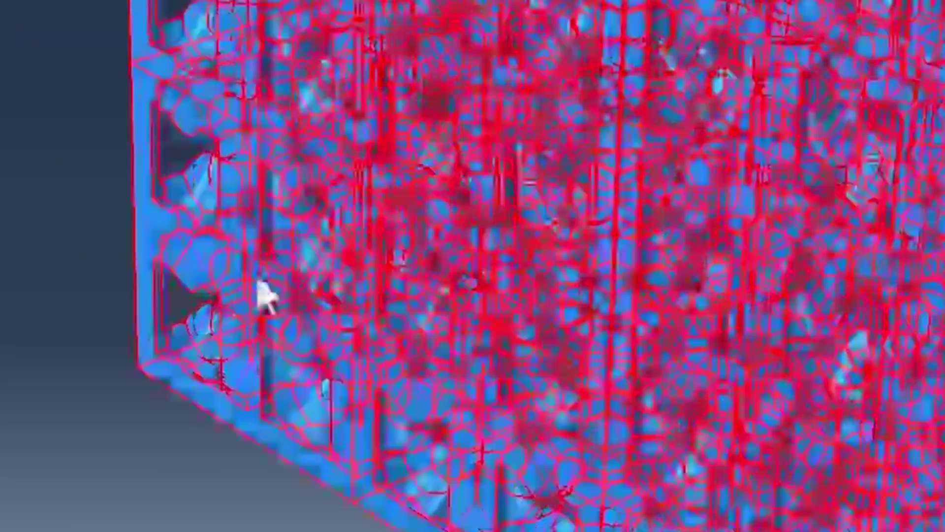
{"action": "scroll", "coordinate": [433, 266], "scroll_direction": "down", "scroll_amount": 8}
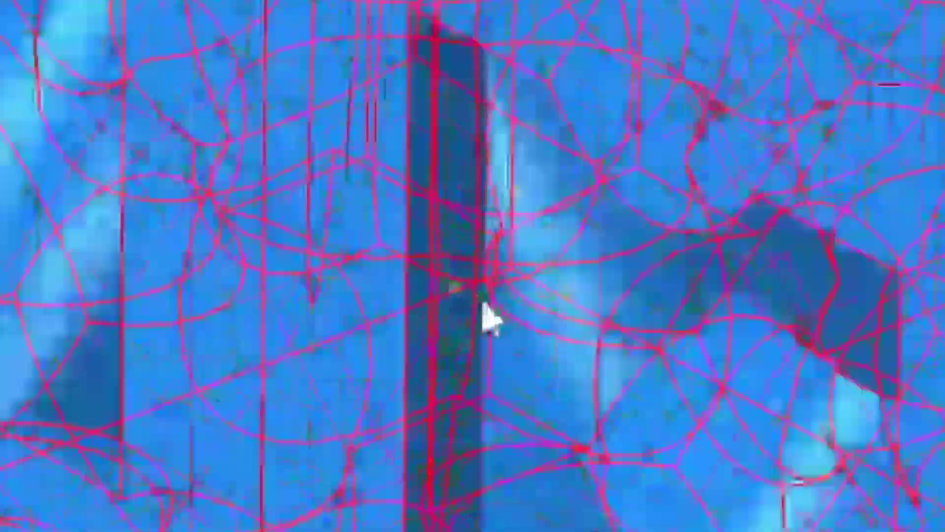
{"action": "scroll", "coordinate": [492, 315], "scroll_direction": "down", "scroll_amount": 6}
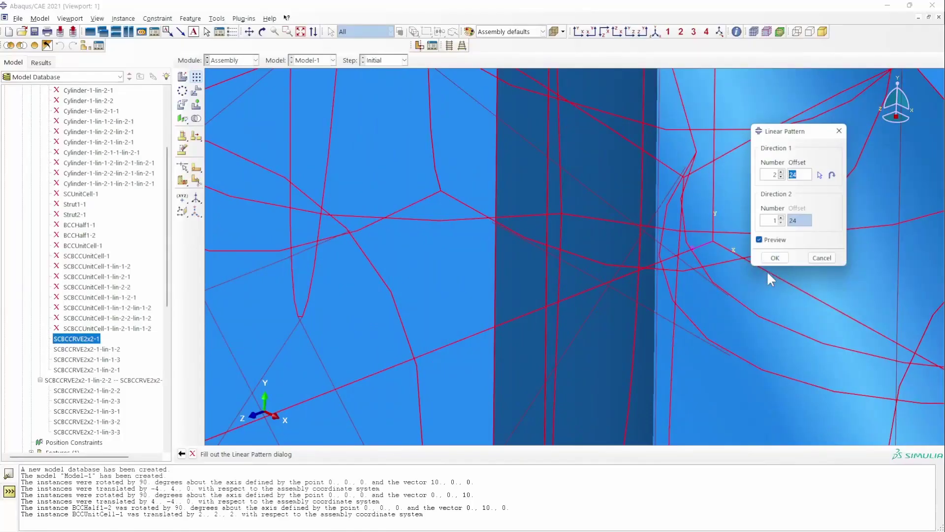
{"action": "scroll", "coordinate": [766, 285], "scroll_direction": "up", "scroll_amount": 4}
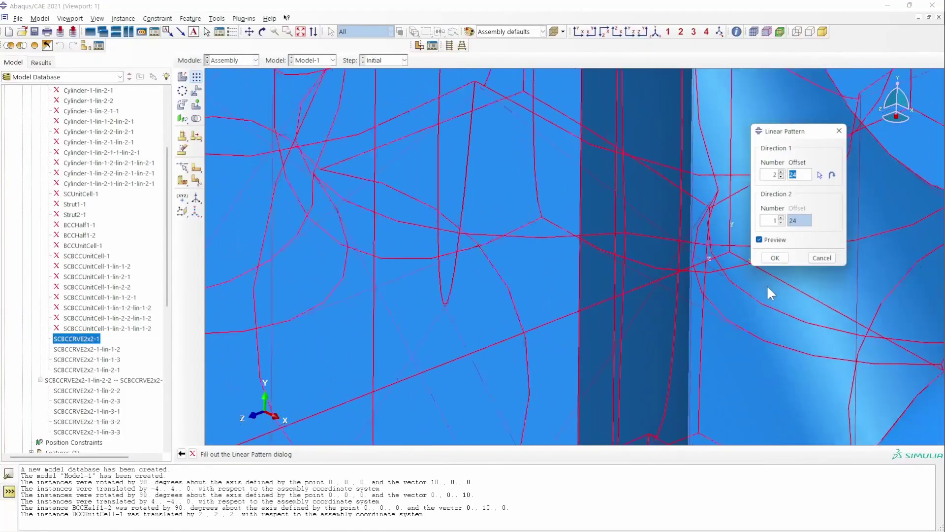
{"action": "scroll", "coordinate": [658, 300], "scroll_direction": "up", "scroll_amount": 3}
{"action": "scroll", "coordinate": [660, 293], "scroll_direction": "down", "scroll_amount": 10}
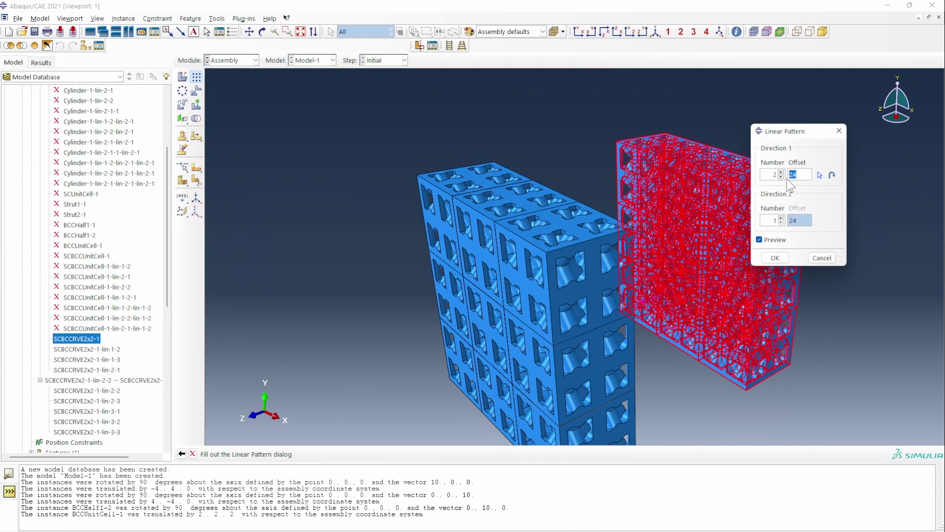
Step: Set direction 1 to number 3 and offset 8, and create the additional layers of blocks
{"action": "type", "text": "8"}
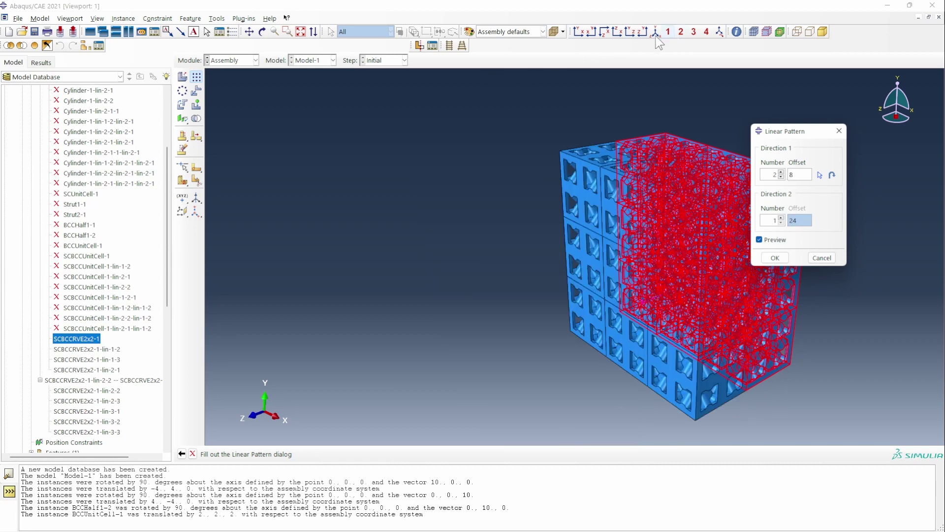
{"action": "left_click", "coordinate": [262, 32]}
{"action": "left_click_drag", "start_coordinate": [691, 342], "coordinate": [602, 295]}
{"action": "right_click", "coordinate": [599, 293]}
{"action": "left_click", "coordinate": [635, 367]}
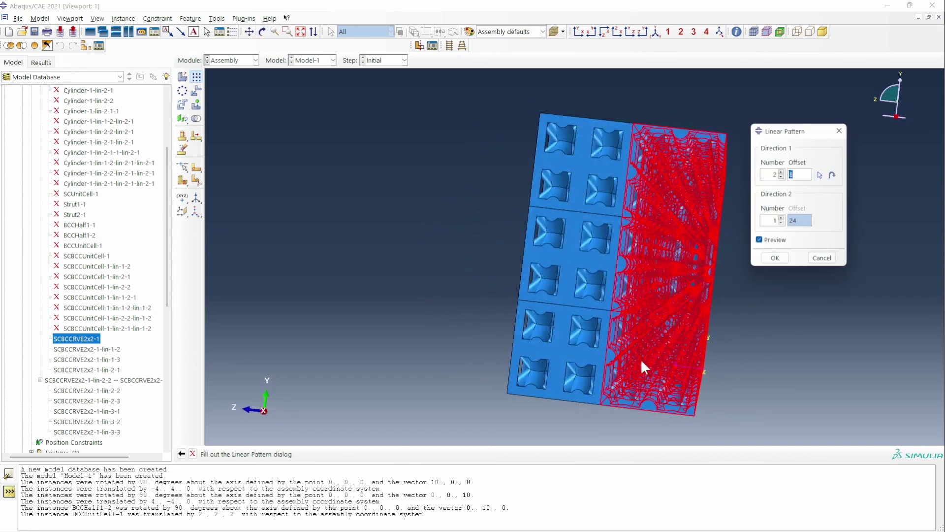
{"action": "left_click", "coordinate": [781, 172]}
{"action": "left_click", "coordinate": [775, 257]}
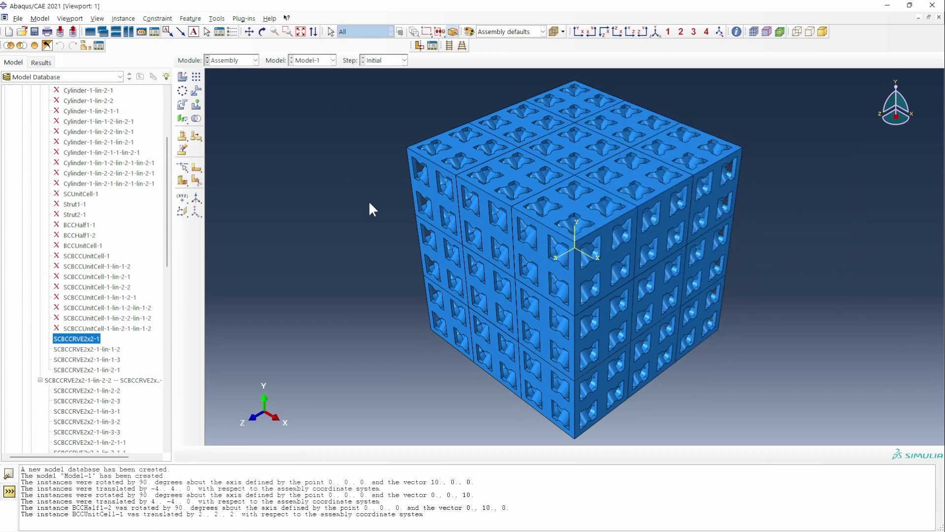
Step: Merge the geometry of all block instances into a new part named SCBCCRVE6x6, suppressing the originals and removing intersecting boundaries, and inspect the merged lattice
{"action": "left_click", "coordinate": [196, 118]}
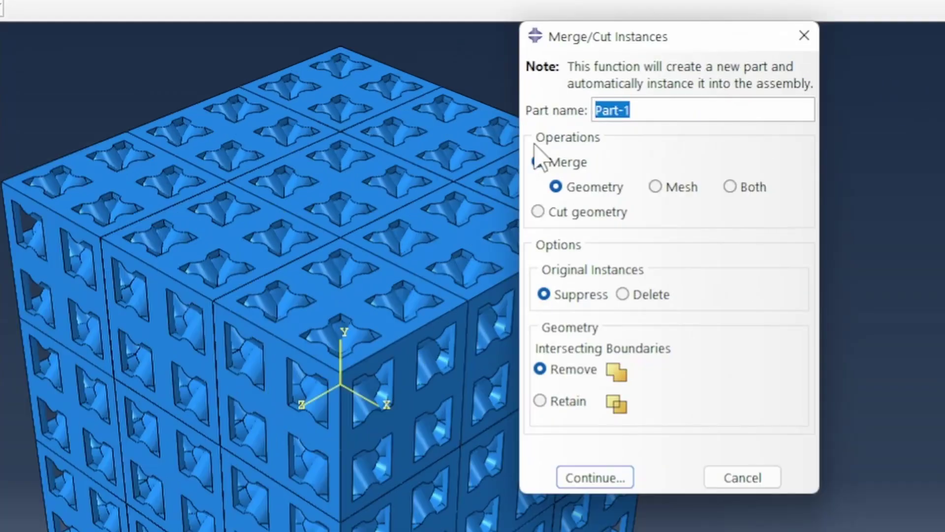
{"action": "type", "text": "S"}
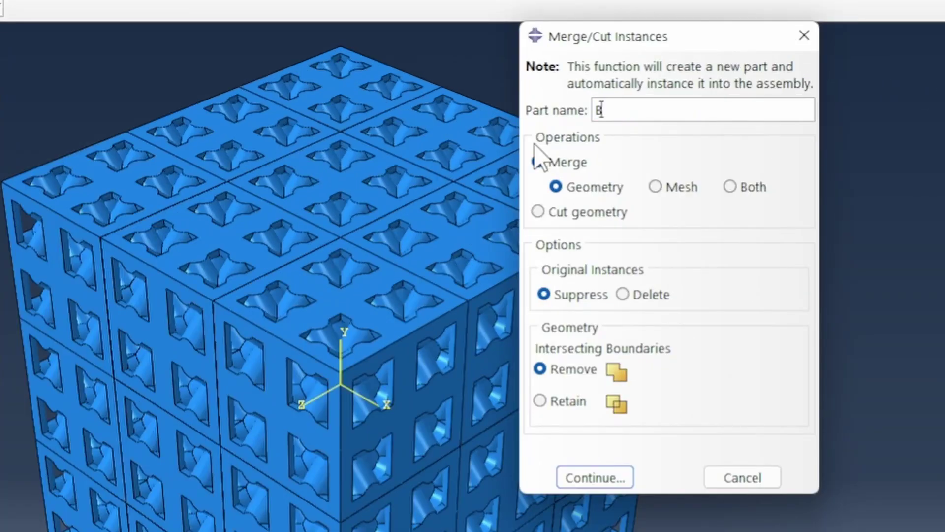
{"action": "type", "text": "CBCCRVE6x6"}
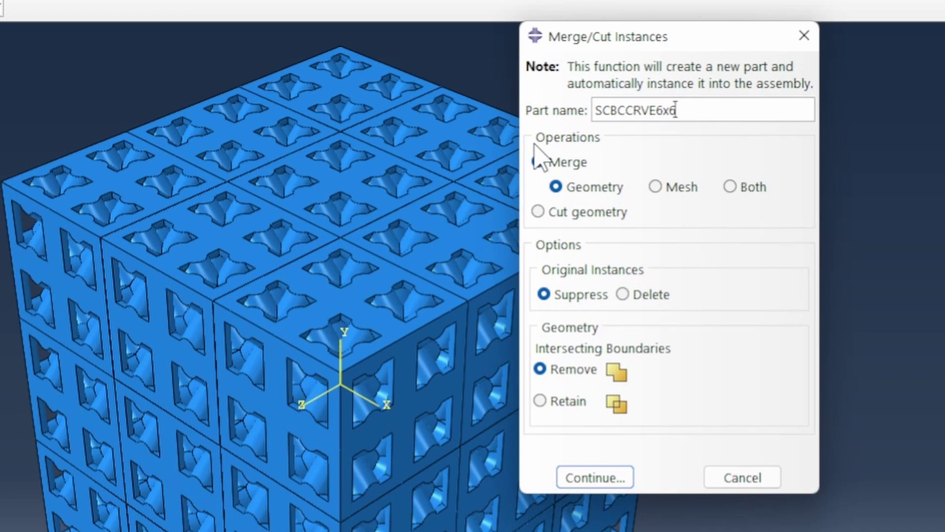
{"action": "left_click", "coordinate": [593, 475]}
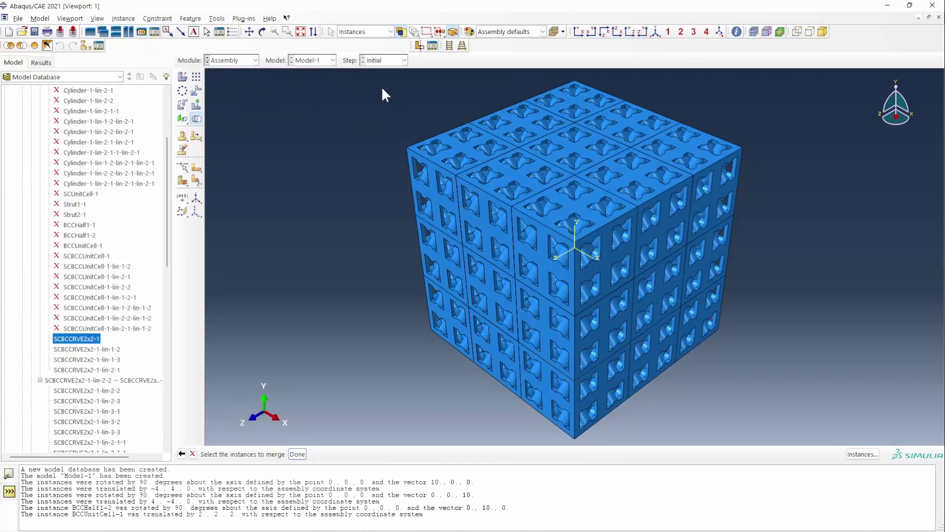
{"action": "left_click_drag", "start_coordinate": [365, 78], "coordinate": [707, 411]}
{"action": "left_click", "coordinate": [303, 453]}
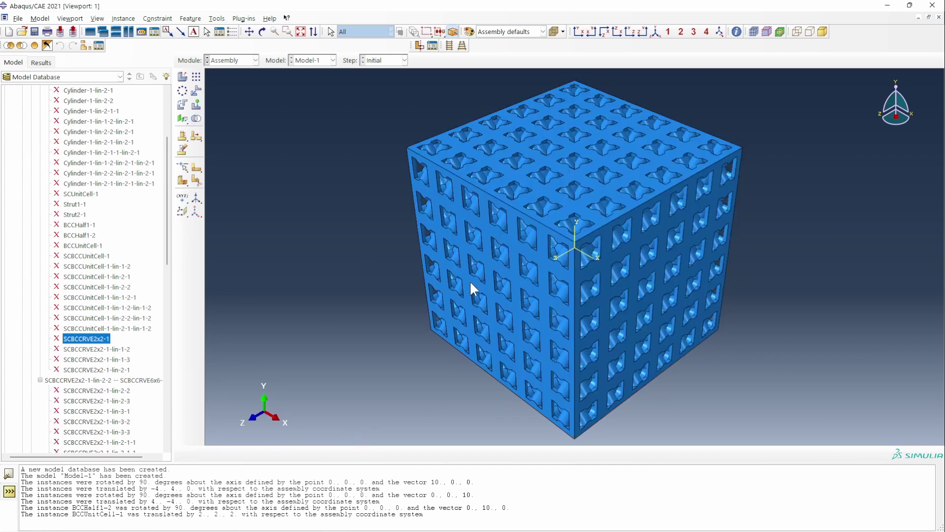
{"action": "left_click", "coordinate": [263, 32]}
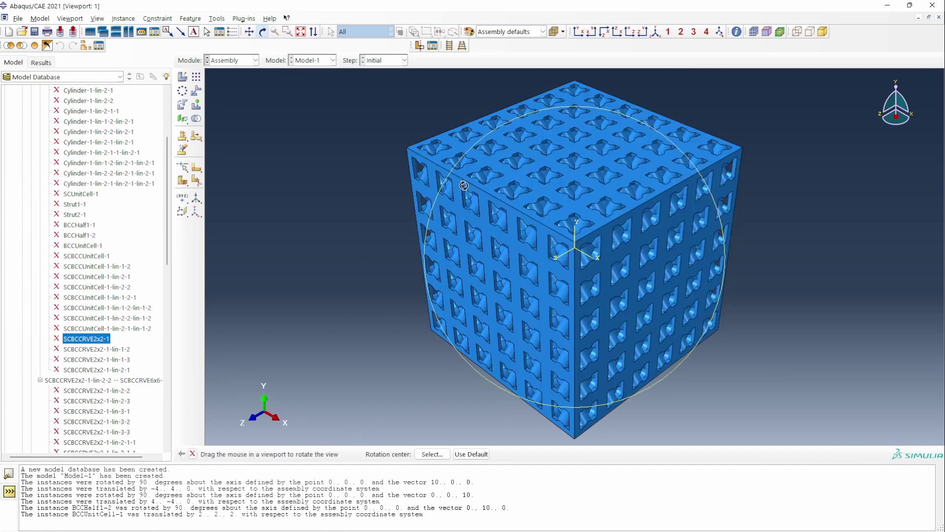
{"action": "left_click_drag", "start_coordinate": [623, 309], "coordinate": [678, 289]}
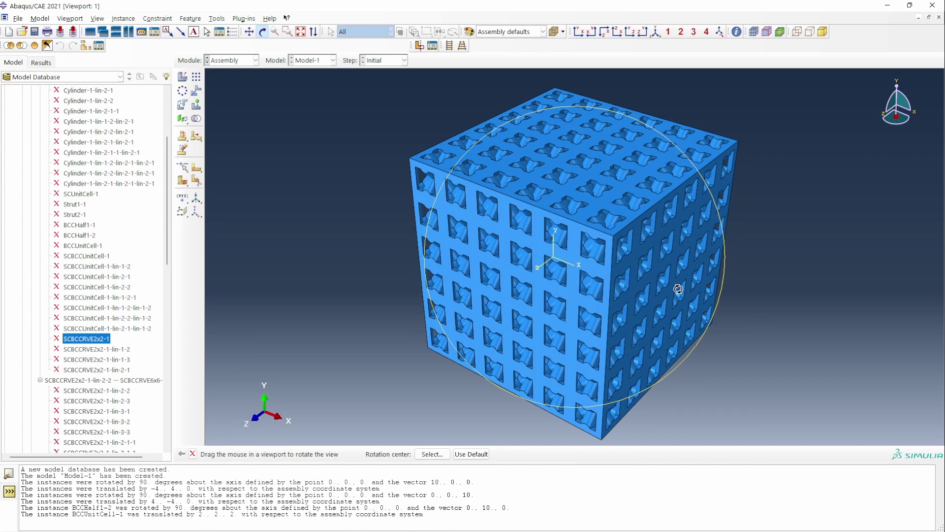